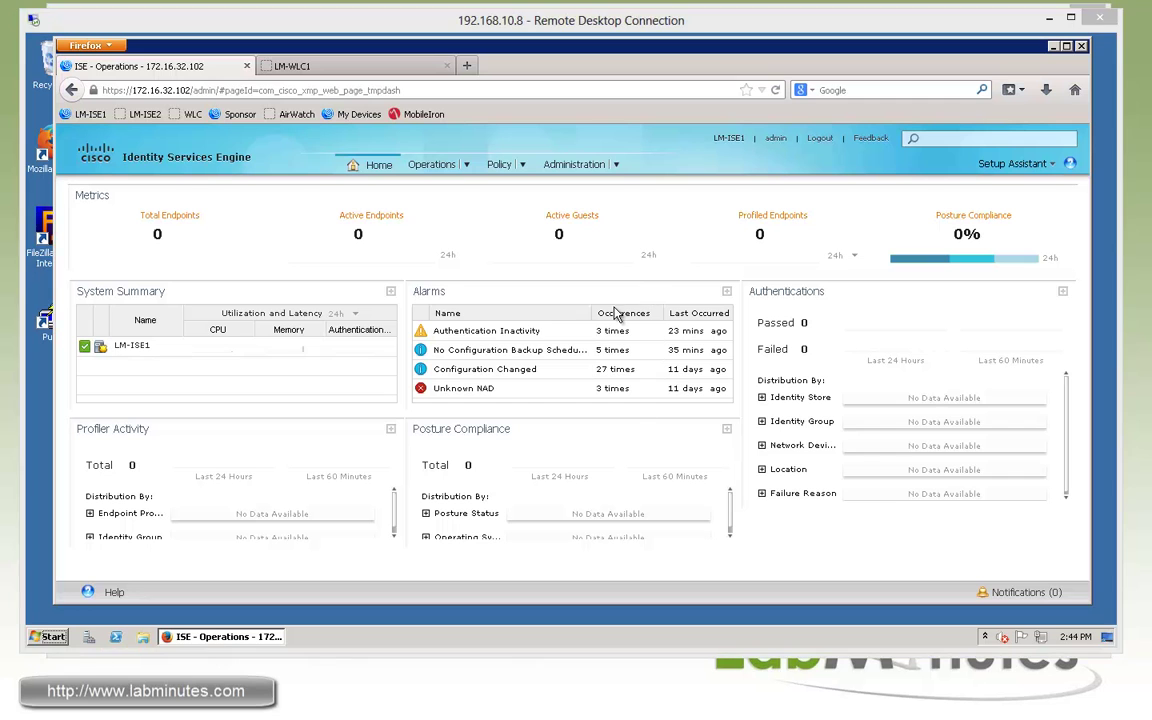
Open the Administration menu from the ISE Home dashboard
left_click(617, 168)
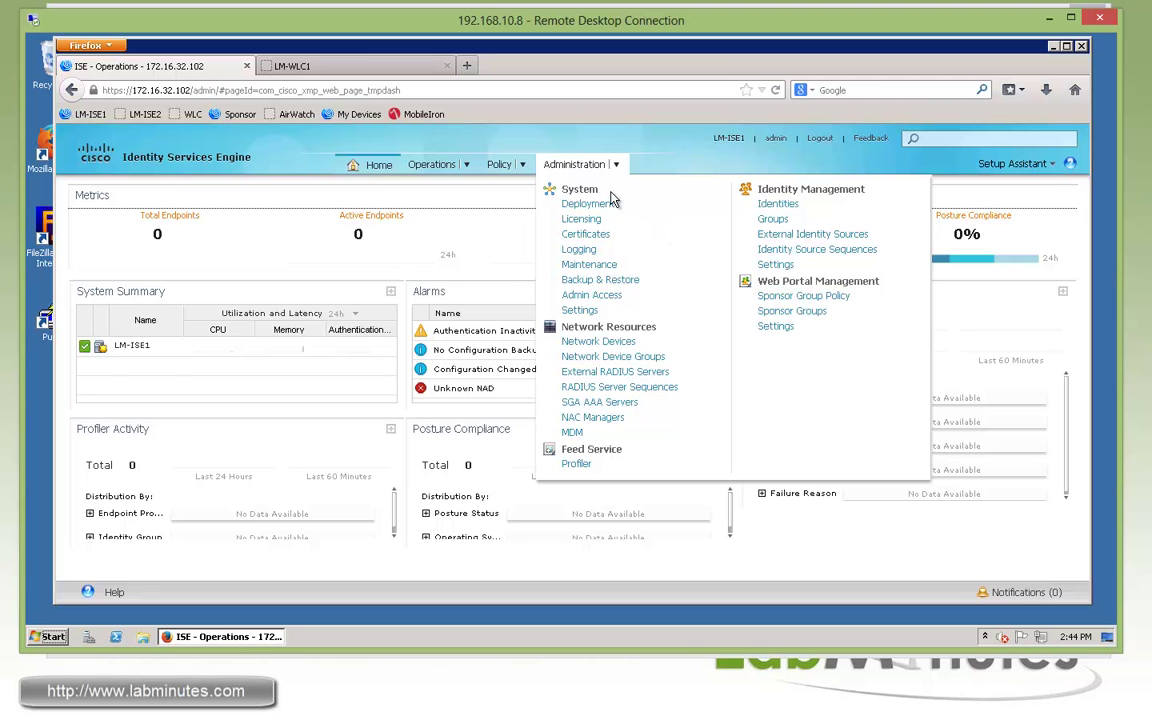
Set Client Provisioning's Enable Automatic Download to Enable and save
left_click(579, 310)
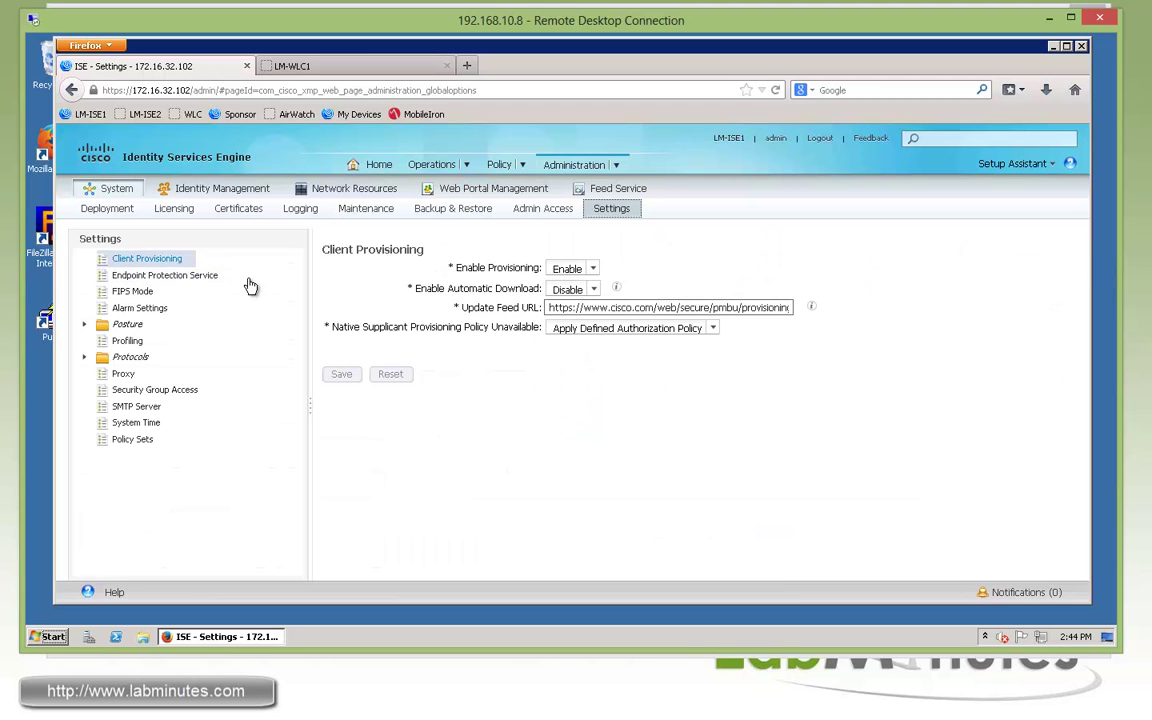
left_click_drag(432, 288, 524, 287)
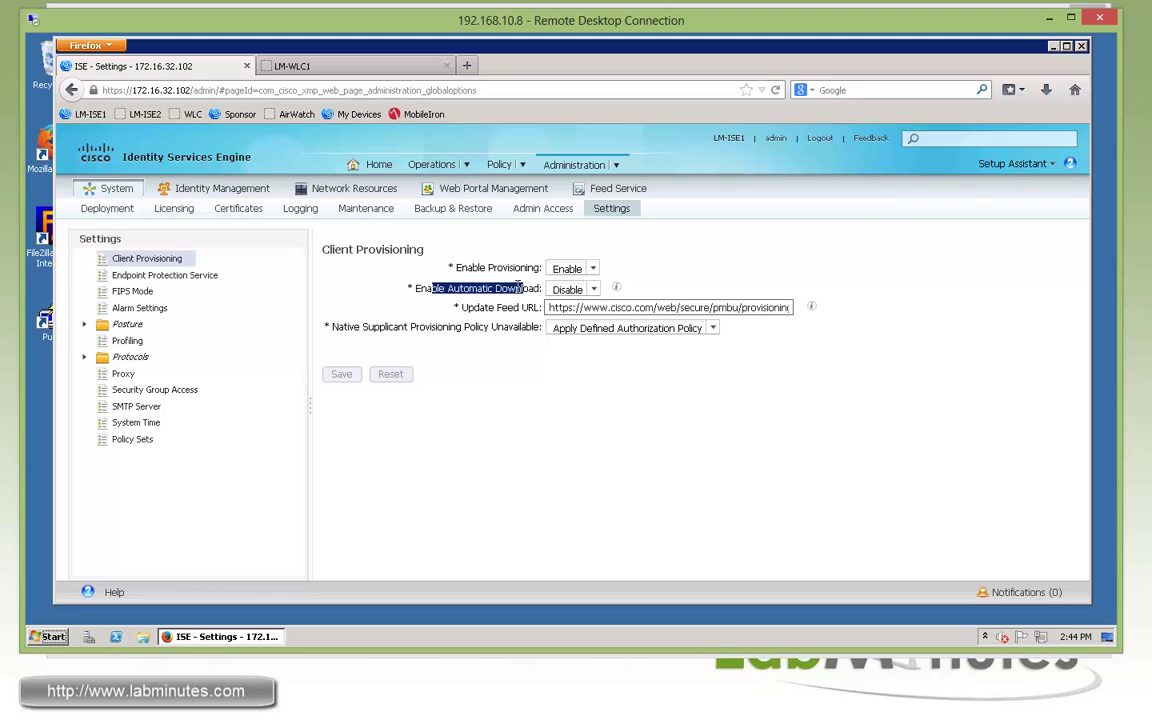
left_click(588, 290)
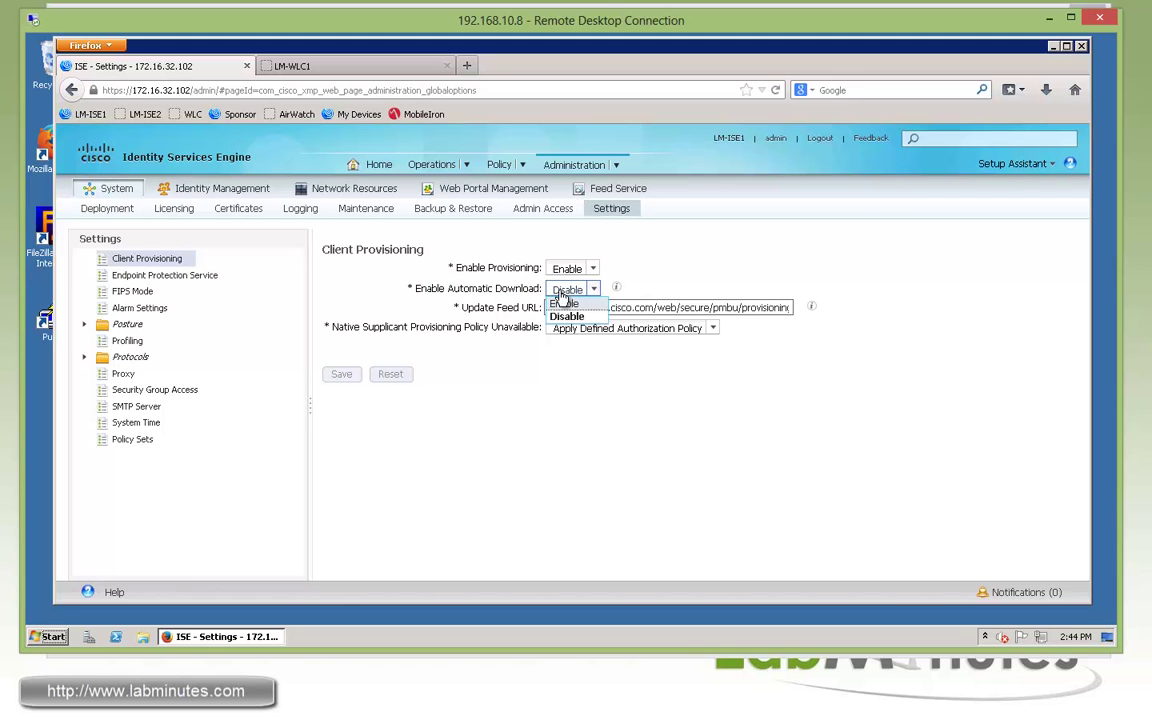
left_click(566, 304)
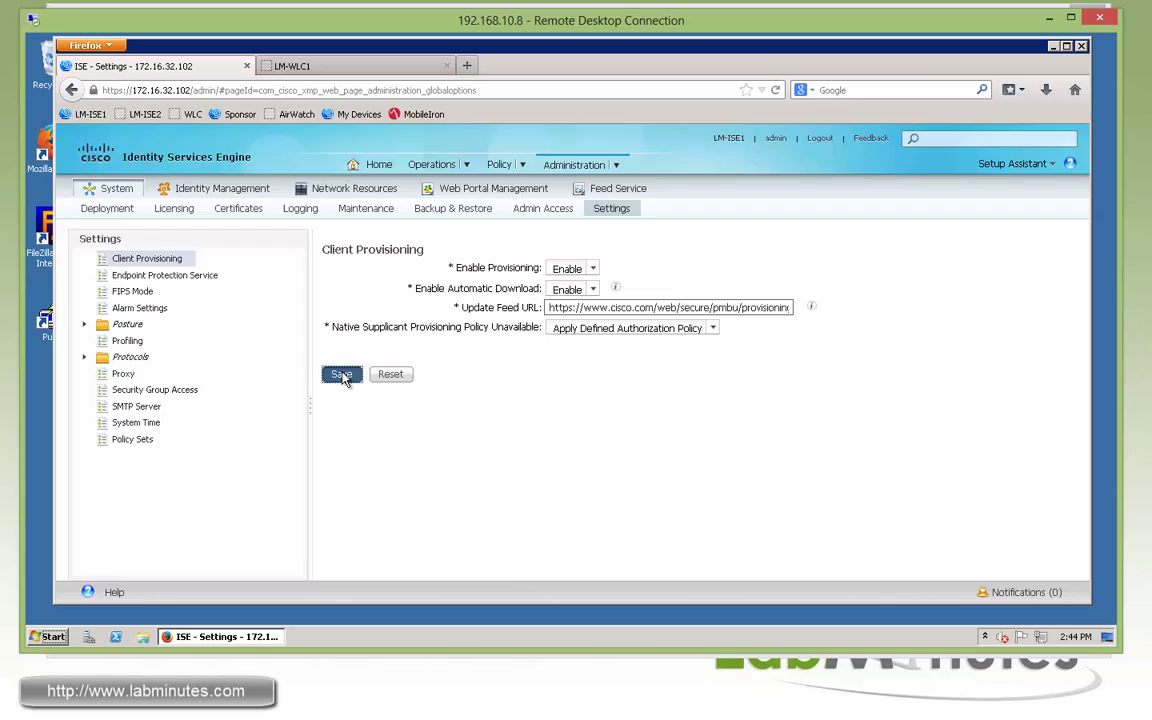
left_click(338, 376)
Turn on automatic posture update checks every 2 hours and save the schedule
left_click(85, 325)
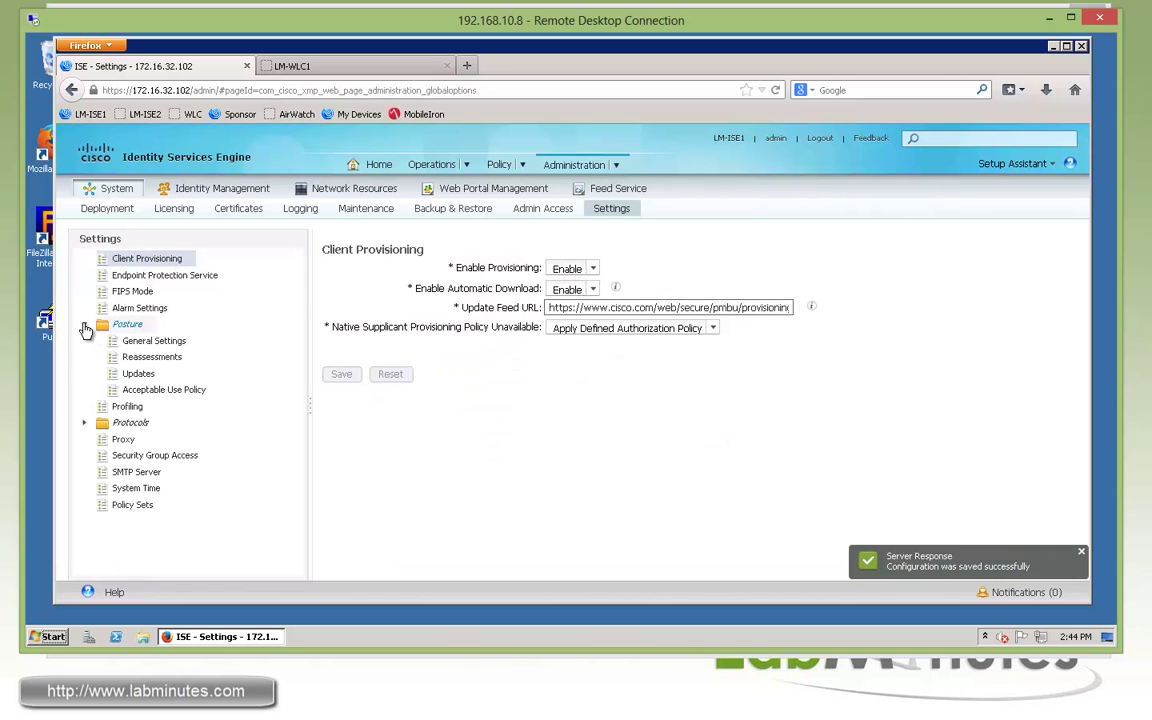
left_click(140, 374)
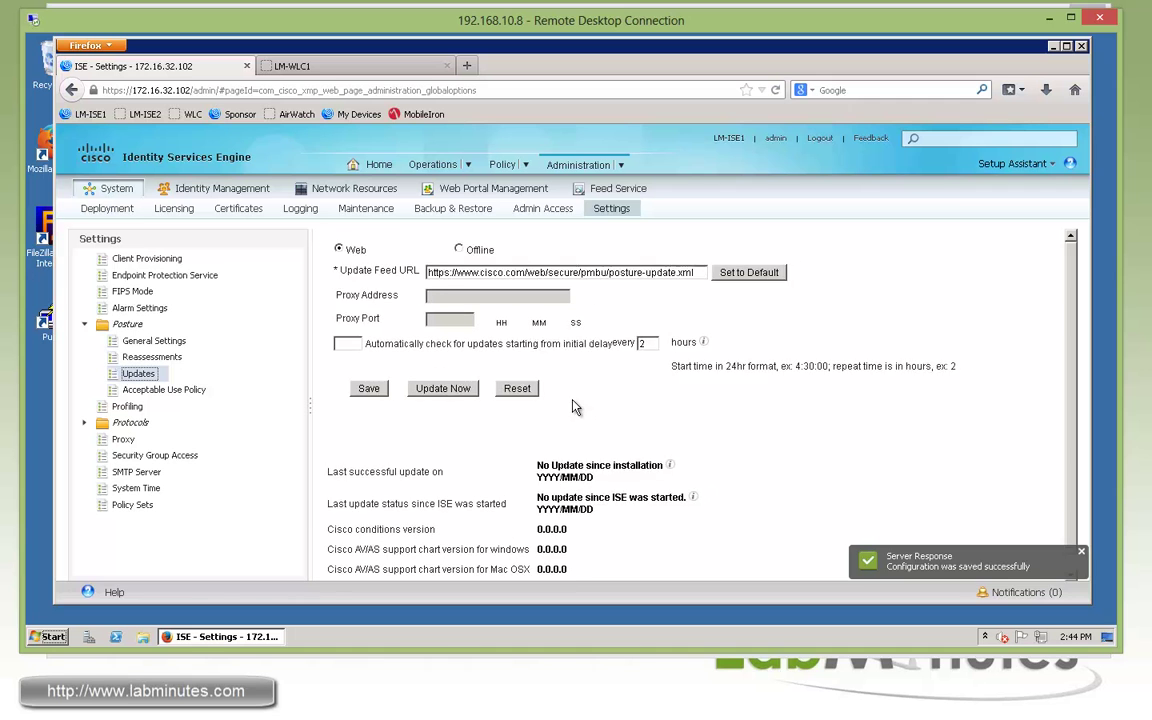
left_click(345, 367)
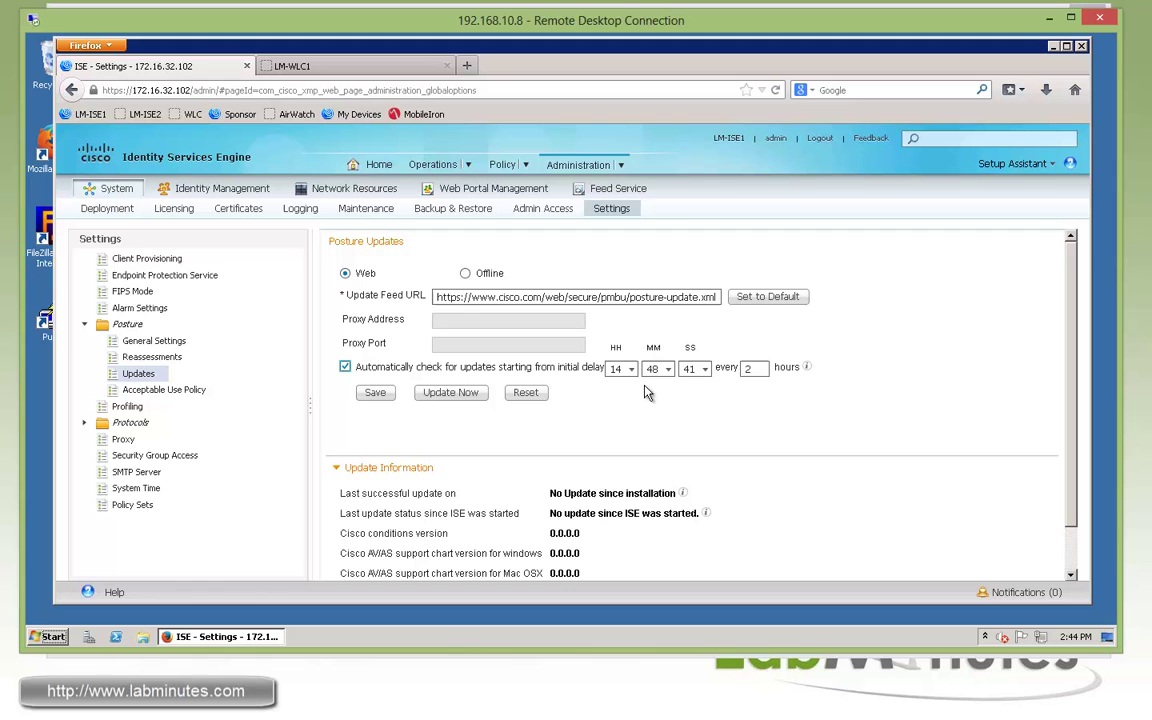
left_click(375, 392)
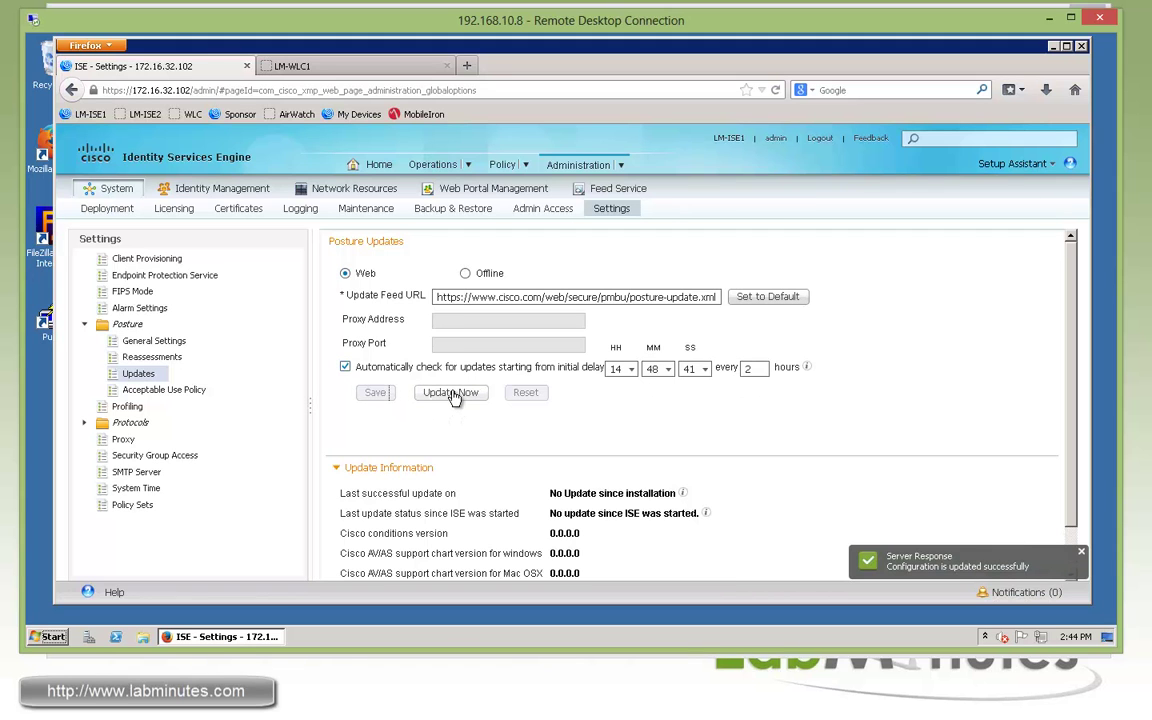
Start a posture update now from Cisco's feed and check its status
left_click(452, 394)
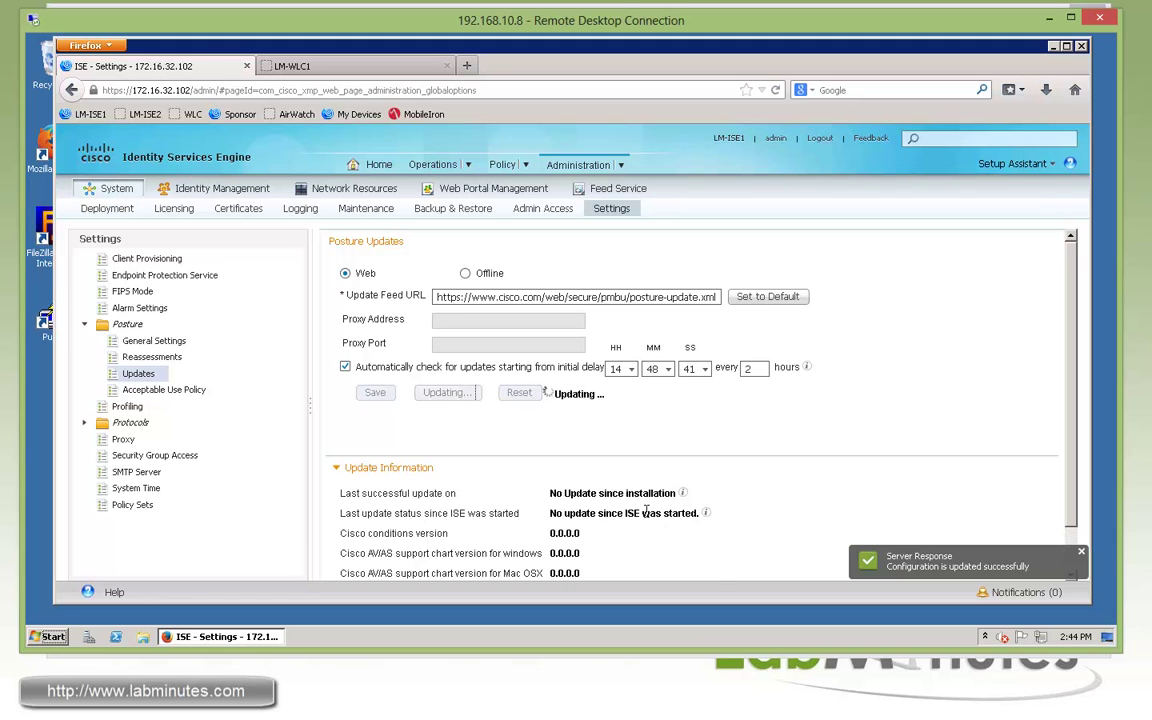
left_click_drag(657, 514, 571, 514)
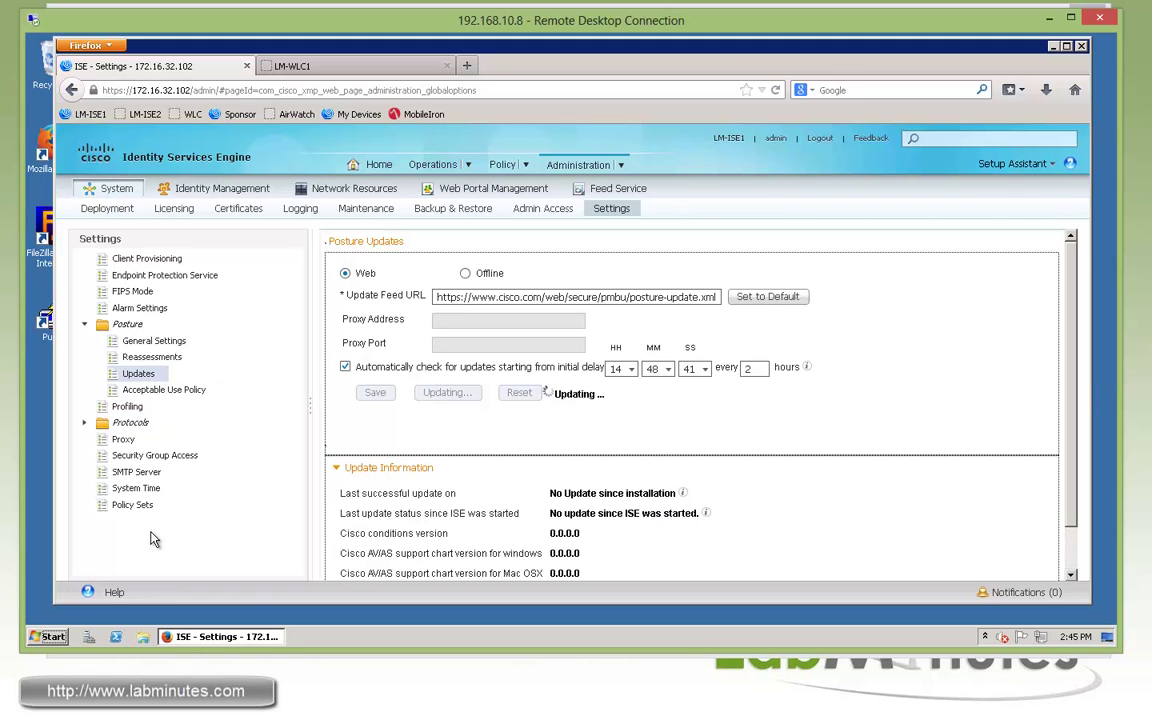
left_click(120, 505)
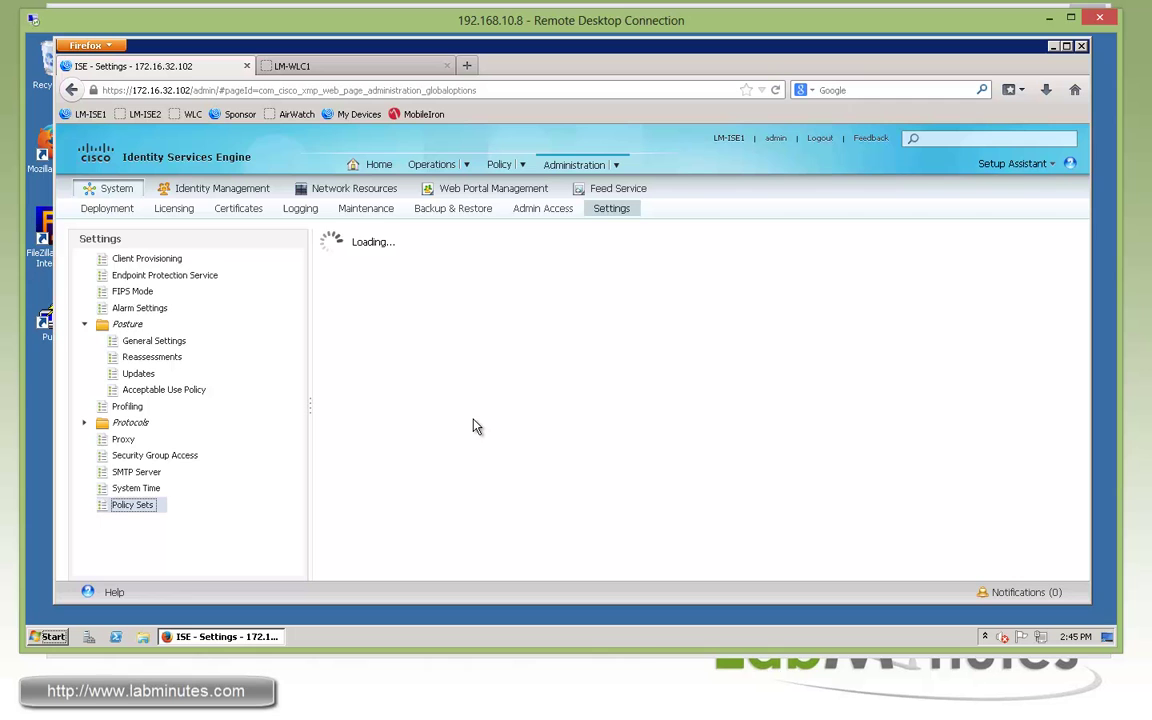
Set Policy Sets to Enabled, save, acknowledge, and log back in as admin
left_click(330, 266)
left_click(341, 290)
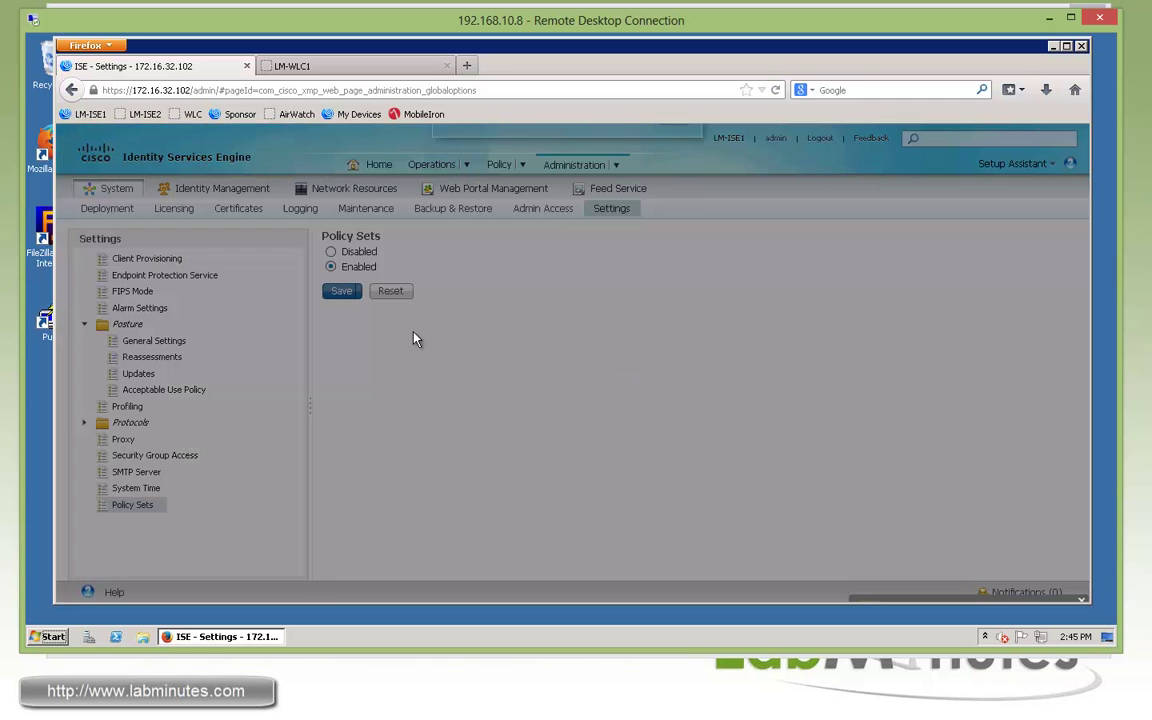
left_click(673, 182)
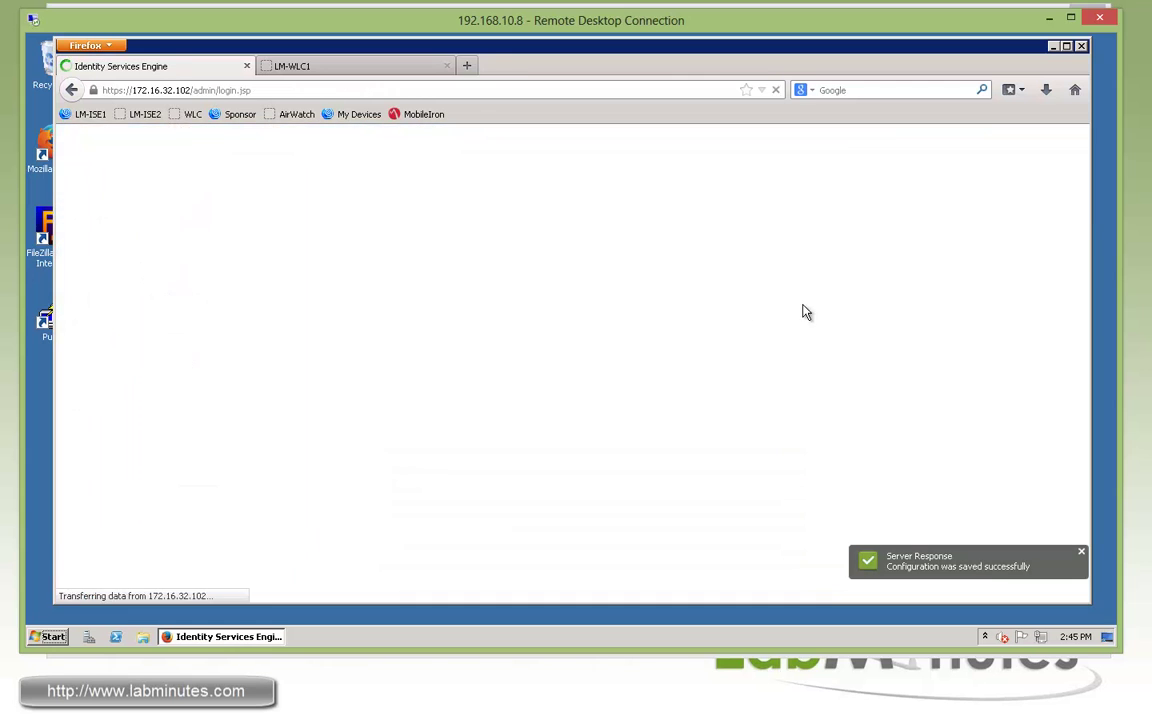
left_click(684, 362)
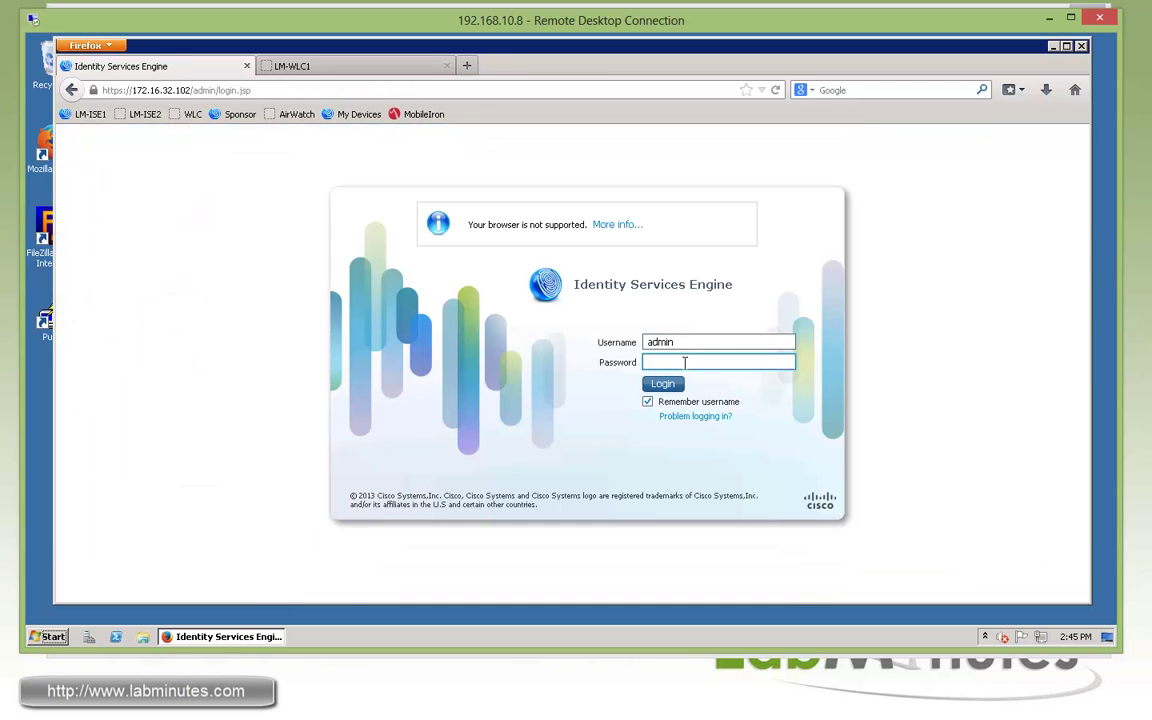
key("Return")
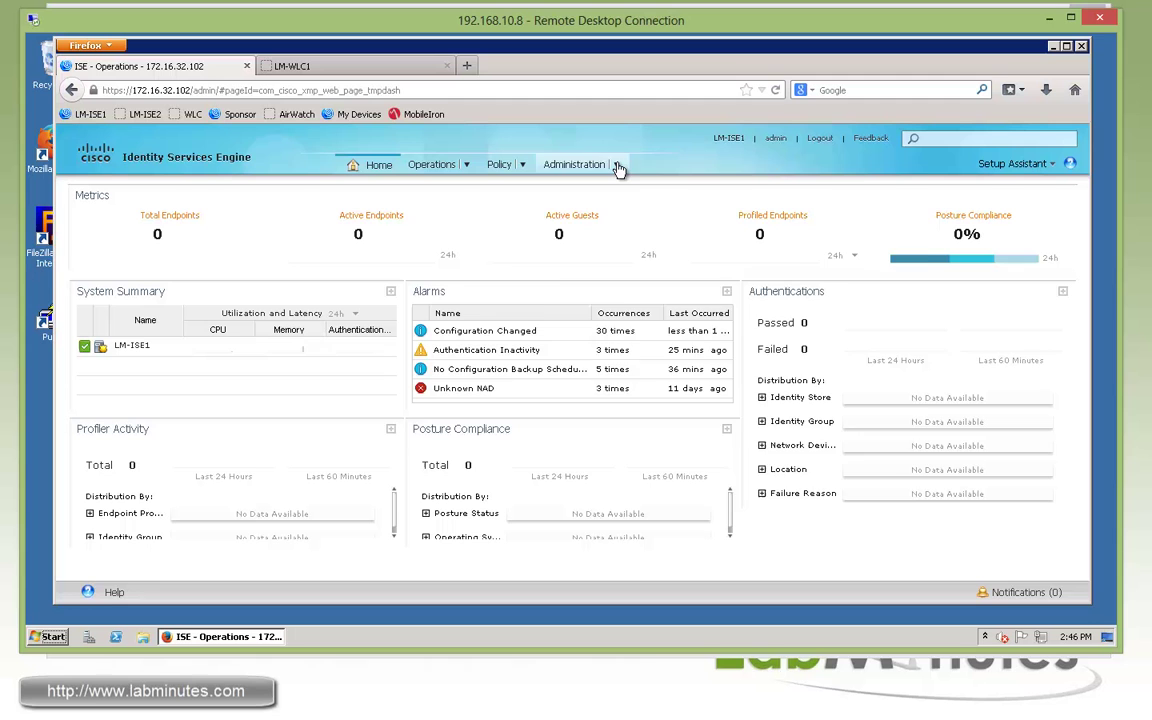
Go to Administration > System > Certificates to view the Local Certificates
left_click(619, 168)
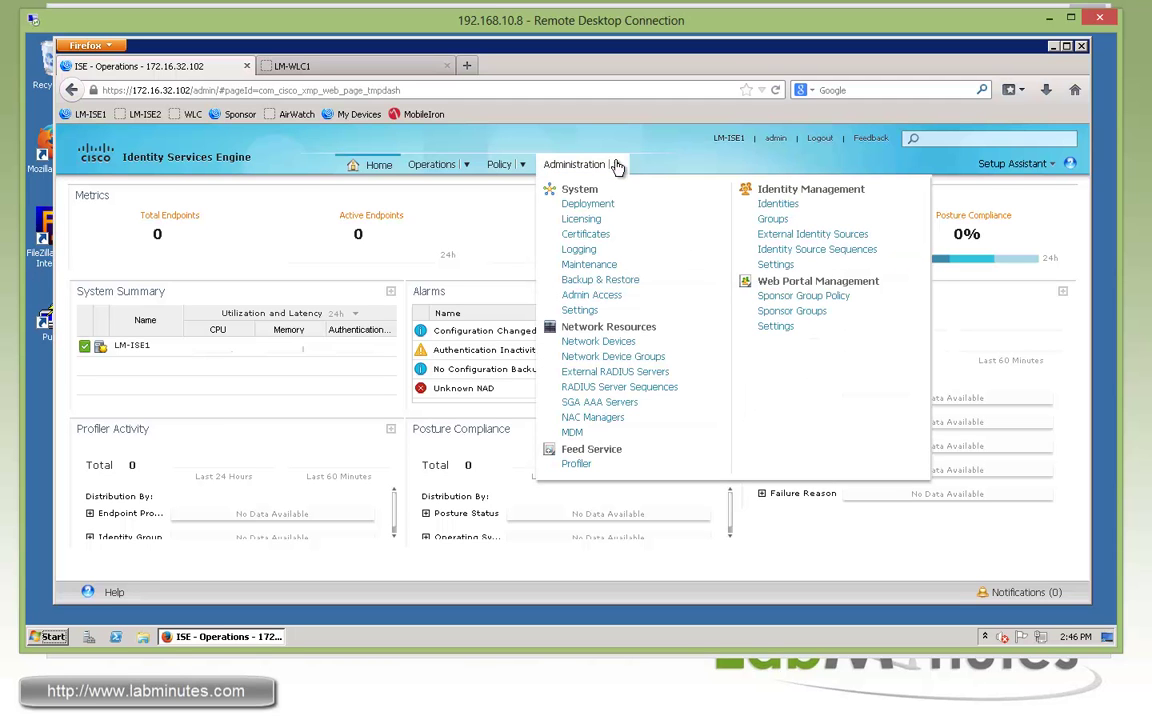
left_click(590, 236)
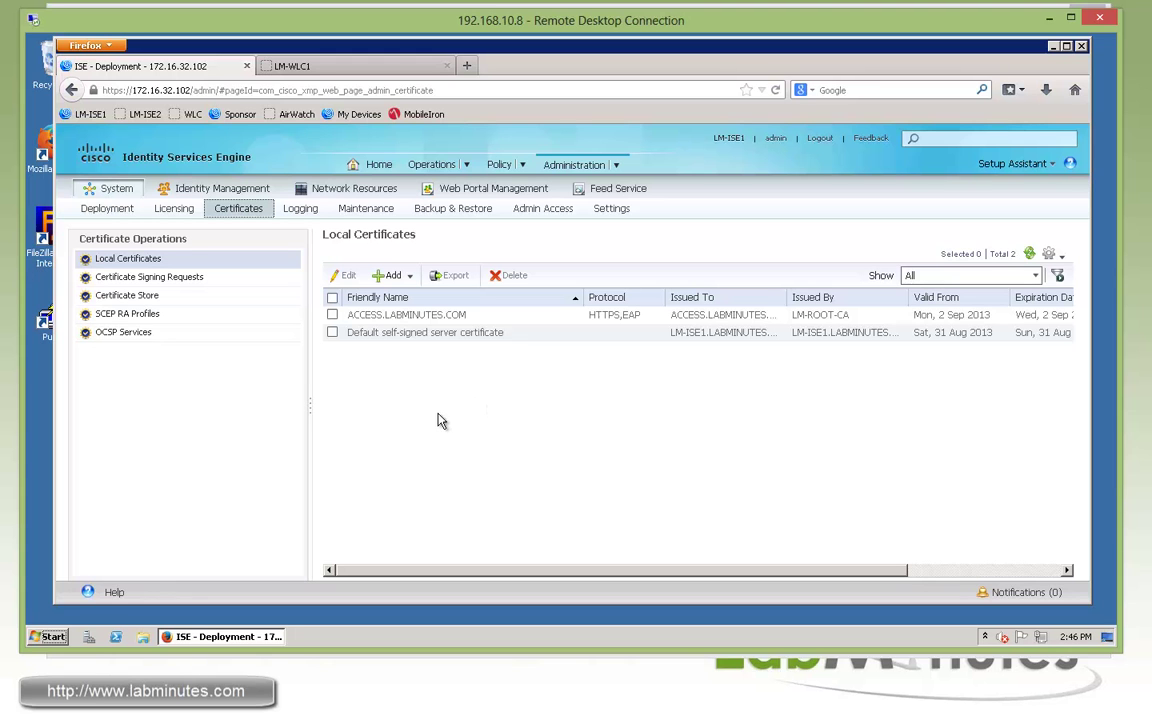
Launch Certification Authority and choose Manage on Certificate Templates to open the templates console
left_click(50, 637)
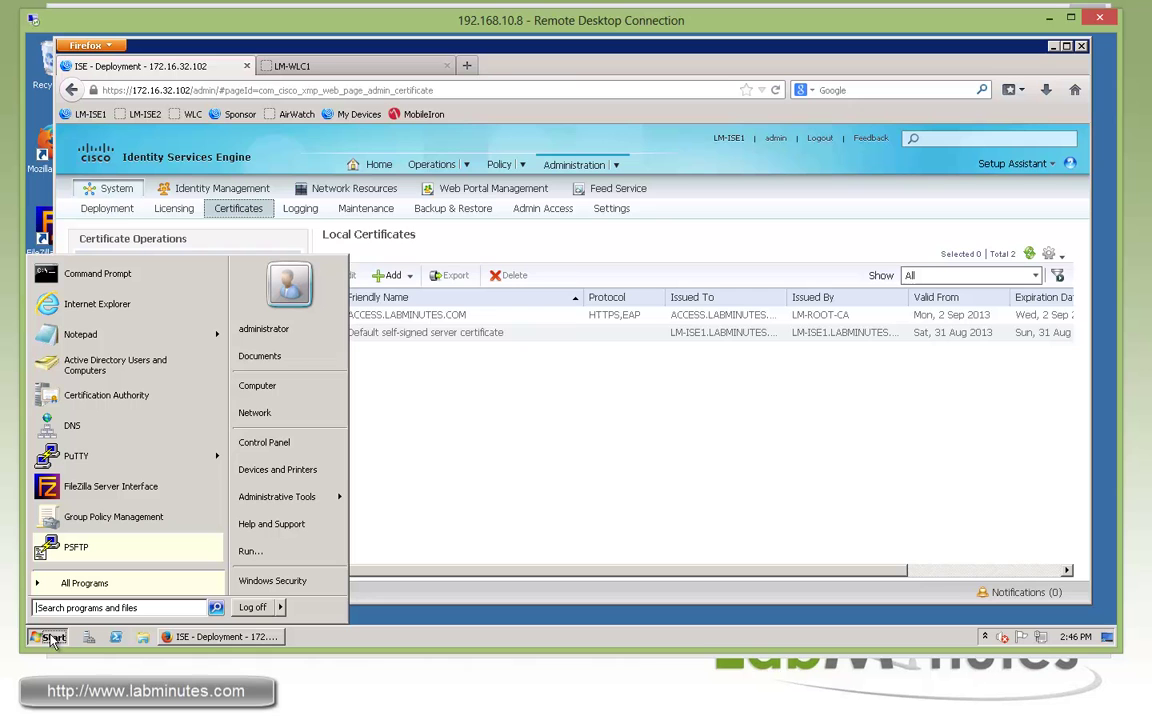
mouse_move(300, 496)
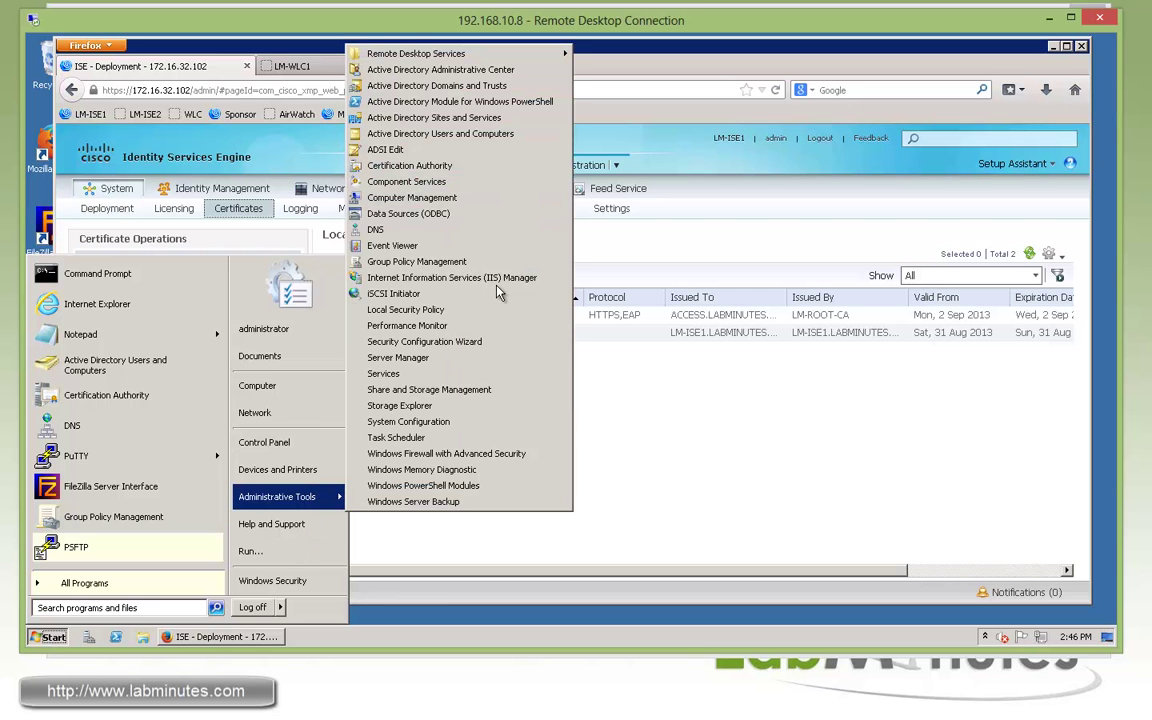
left_click(438, 166)
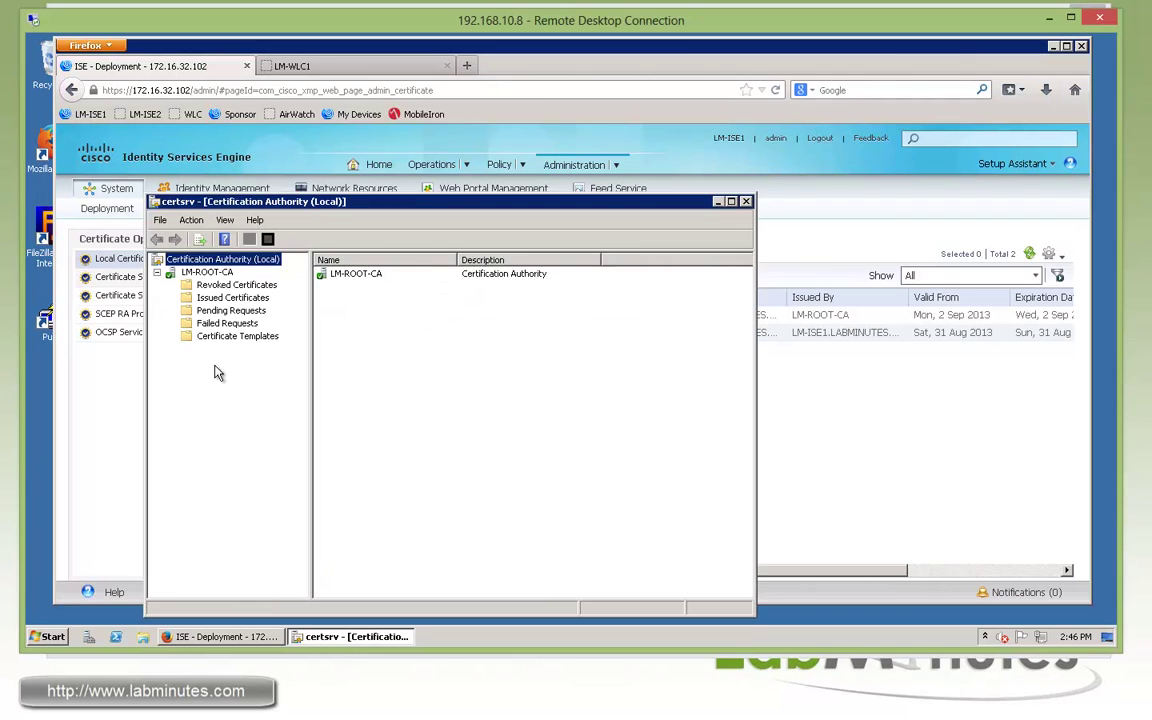
left_click(210, 338)
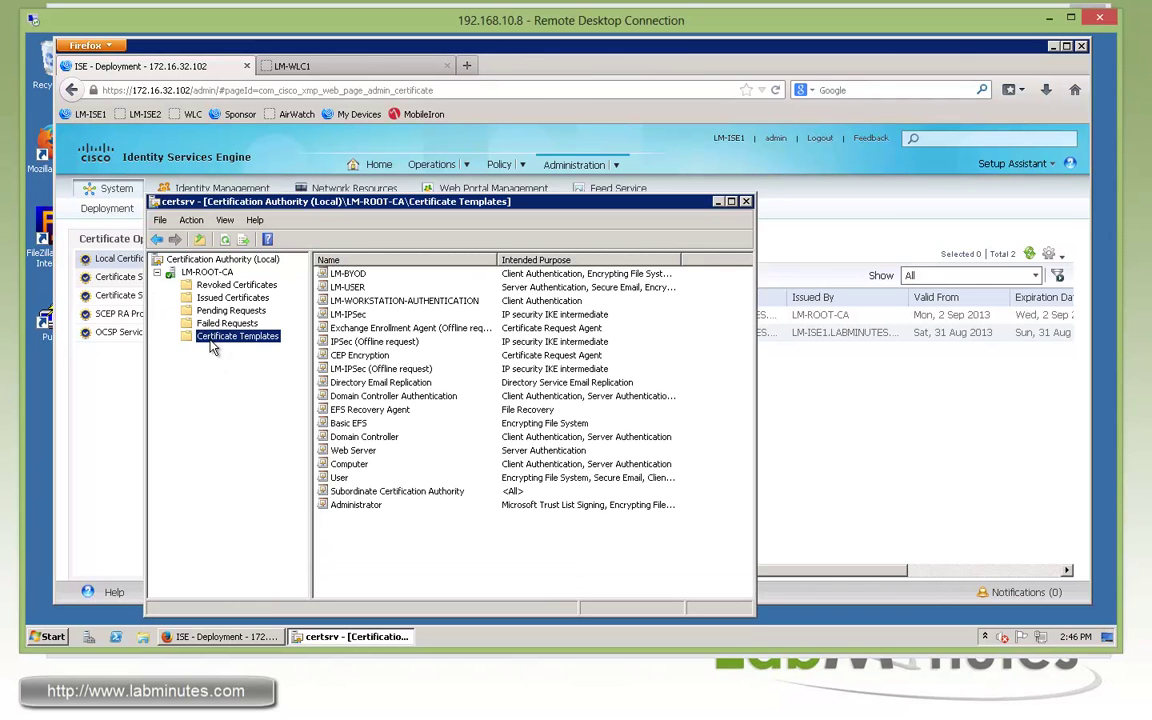
right_click(212, 347)
left_click(240, 353)
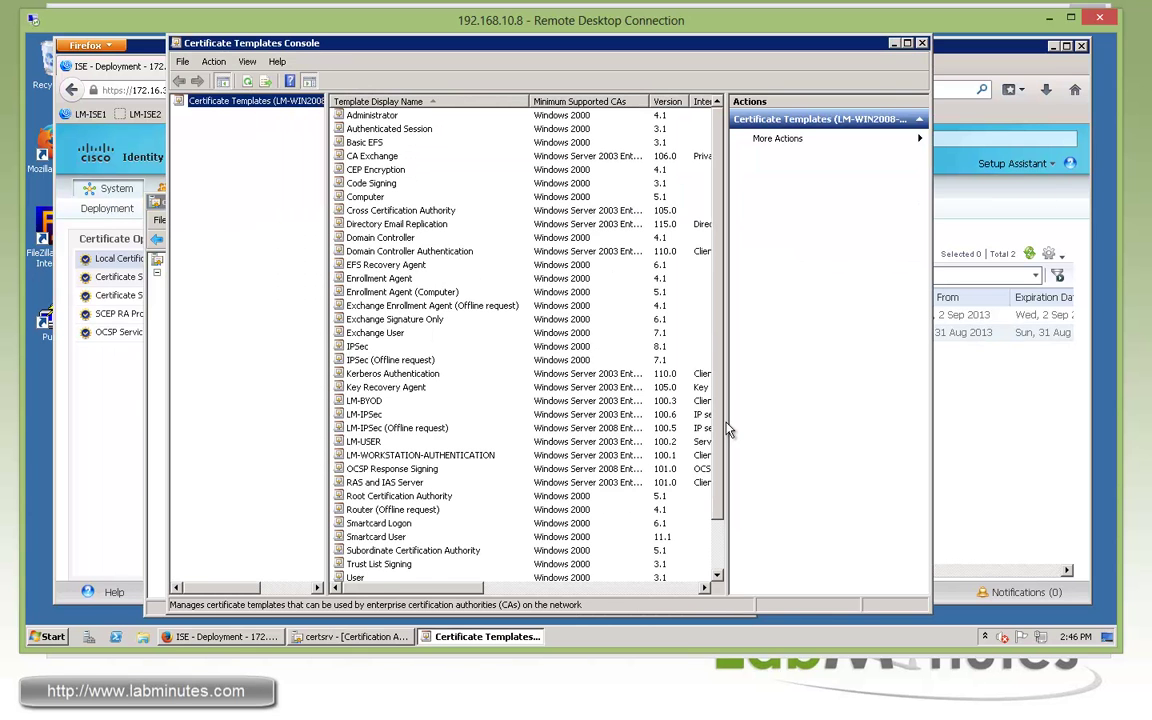
Review LM-BYOD's properties, confirm NDES_USER has Read, Enroll and Autoenroll, then cancel
scroll(715, 440, "down", 2)
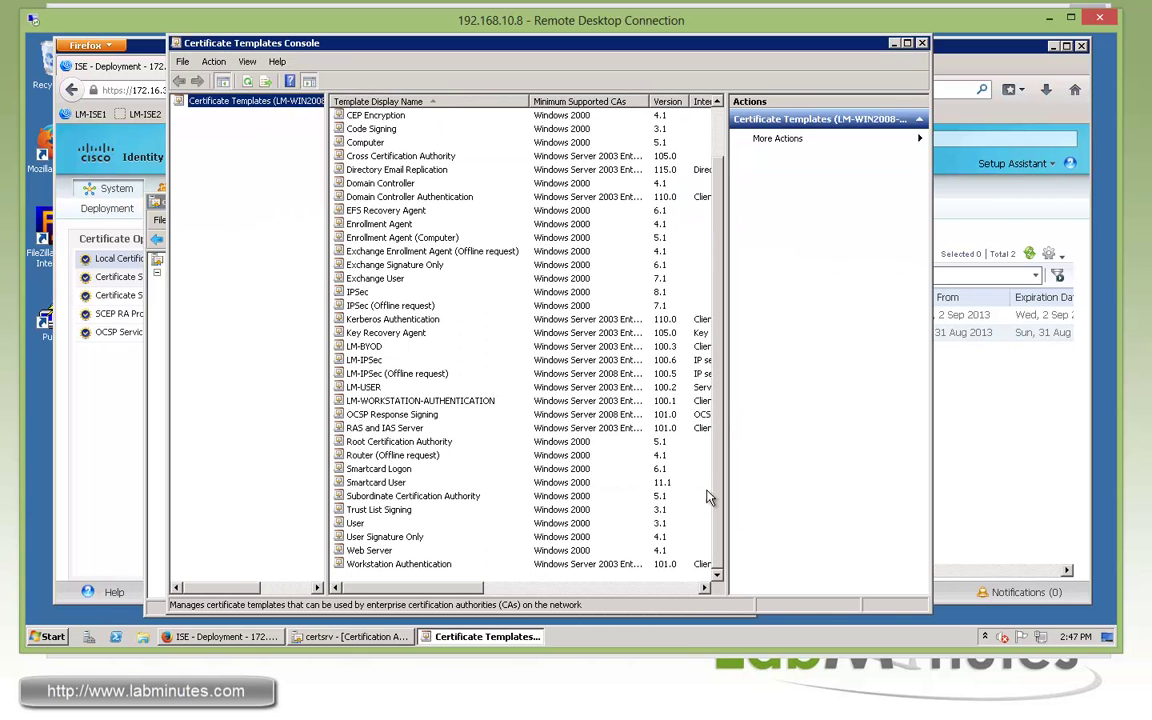
left_click(366, 347)
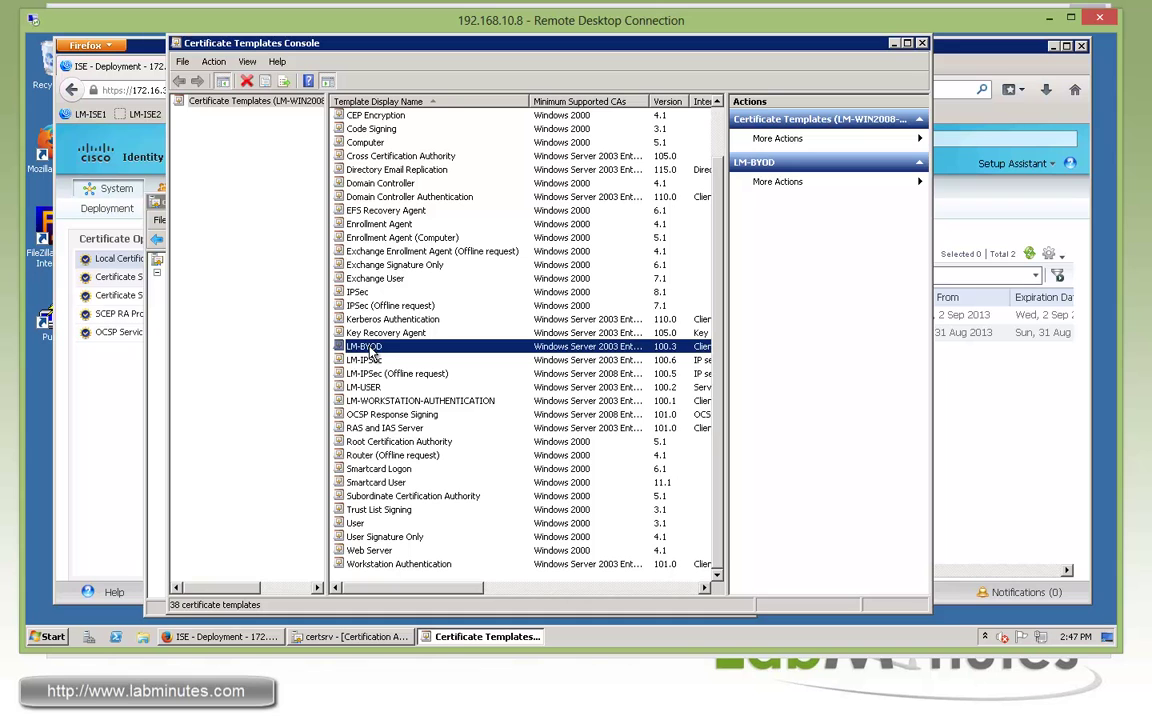
left_click(356, 524)
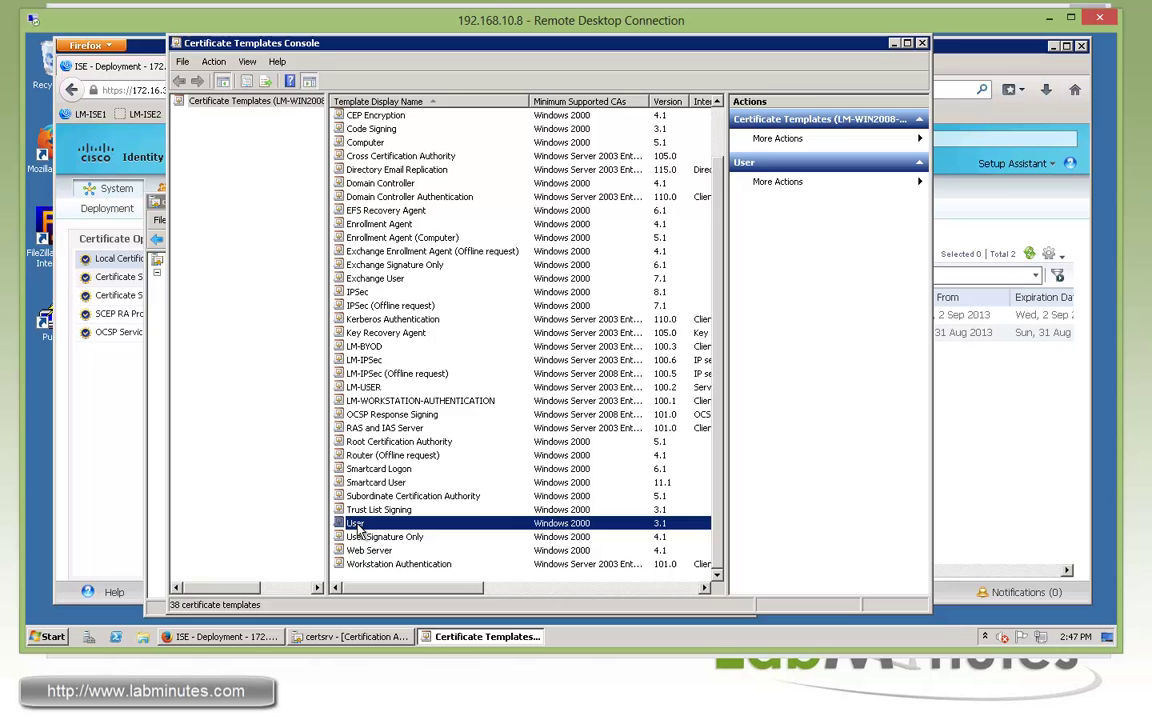
double_click(360, 348)
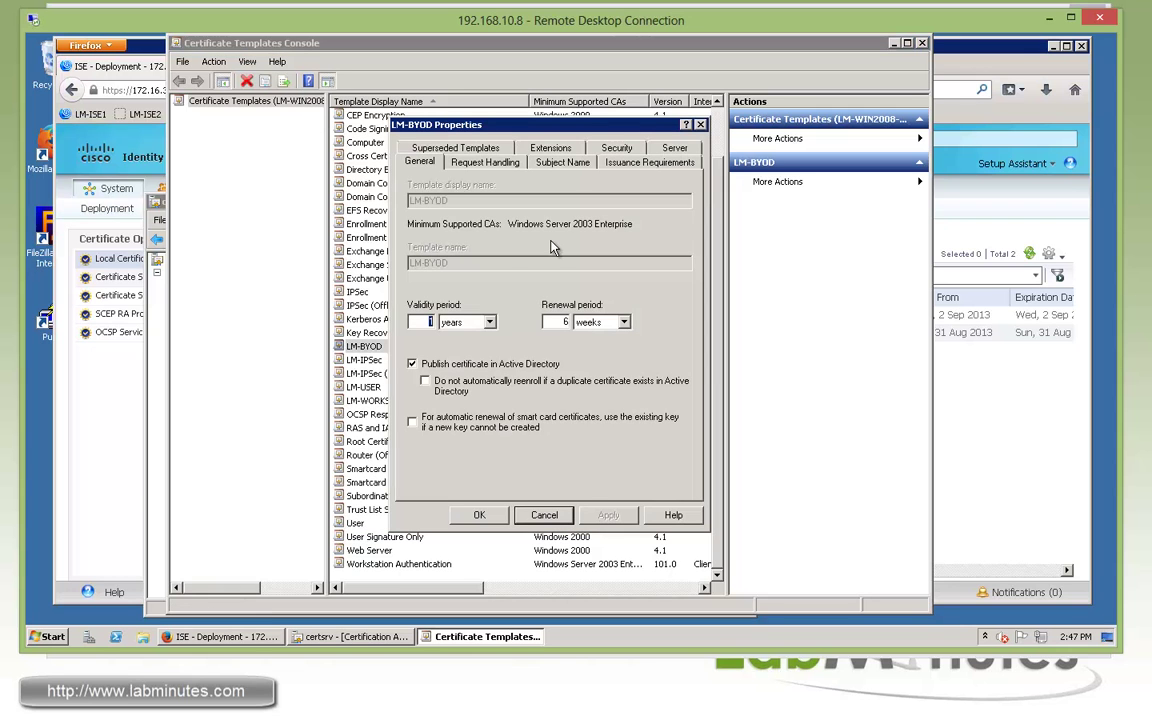
left_click(463, 162)
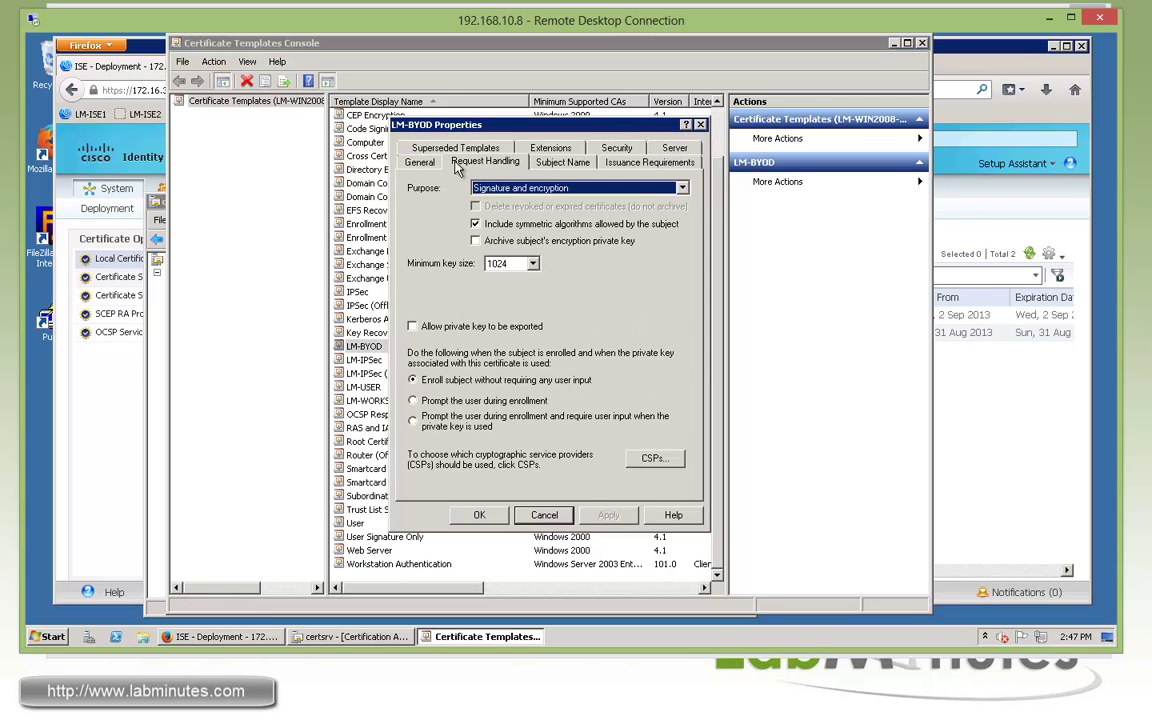
left_click(560, 162)
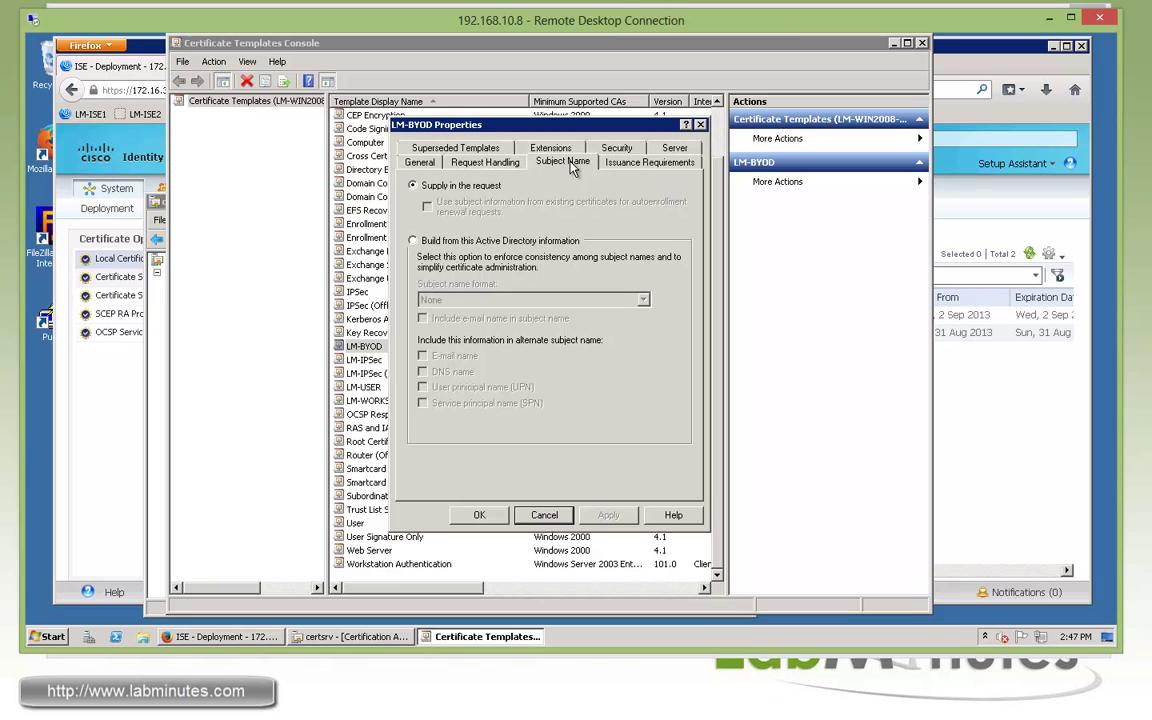
left_click(671, 150)
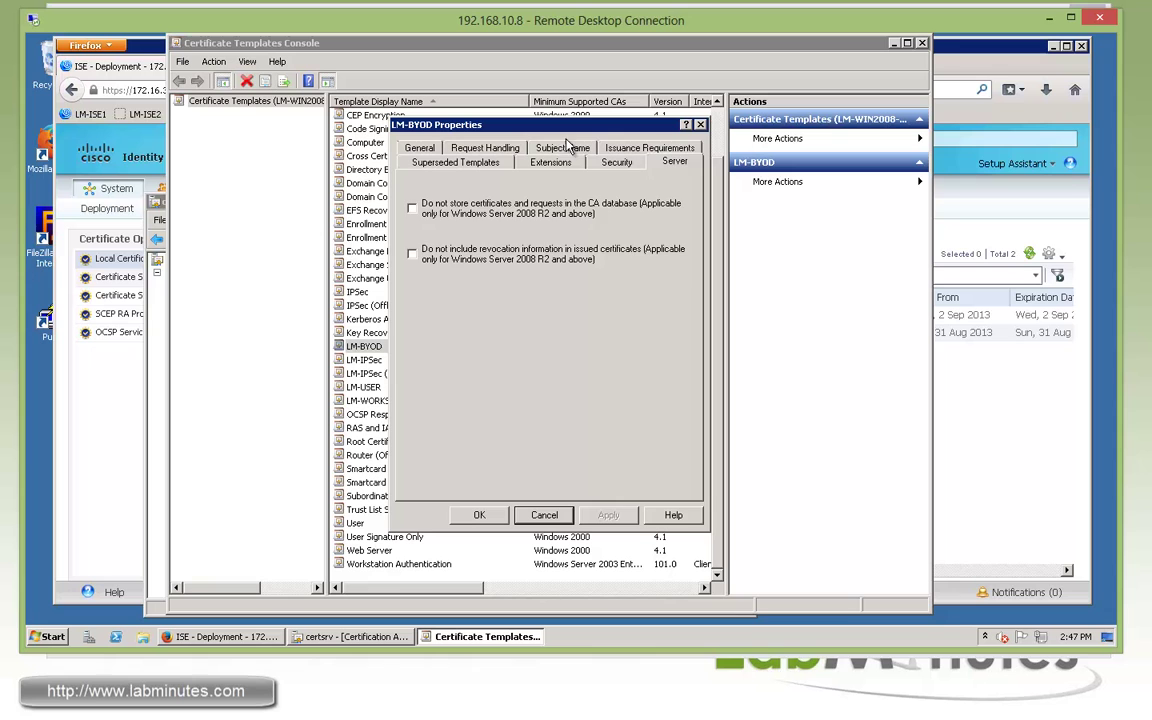
left_click(616, 162)
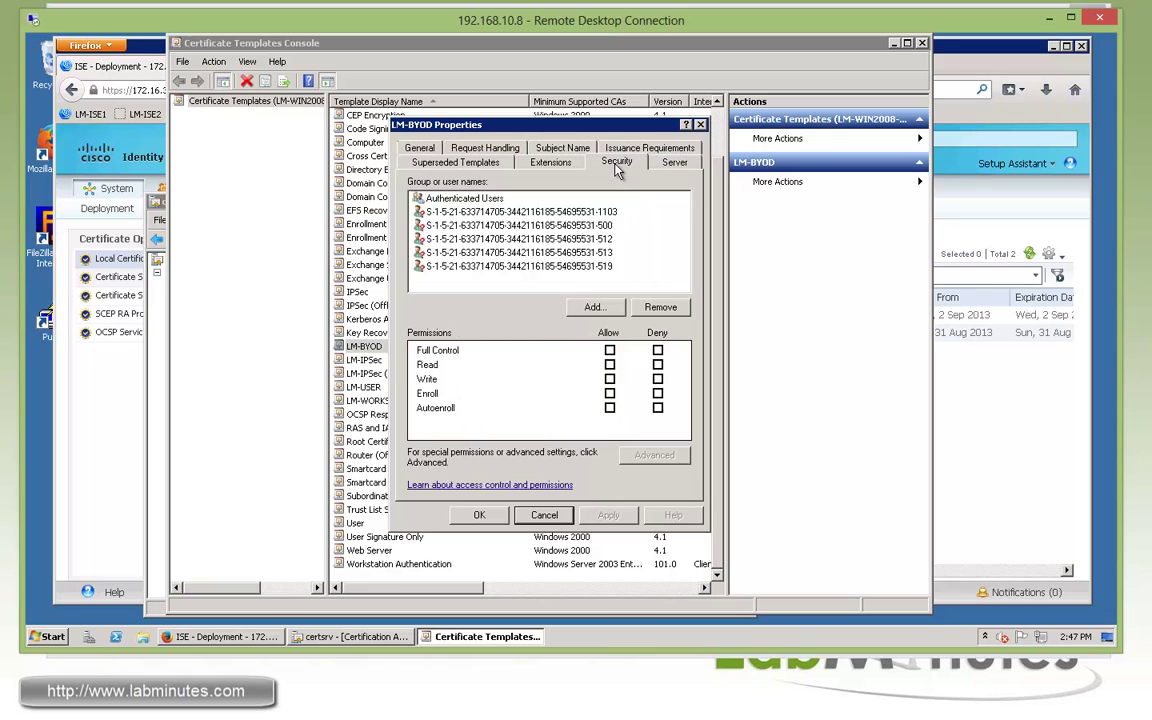
left_click(470, 213)
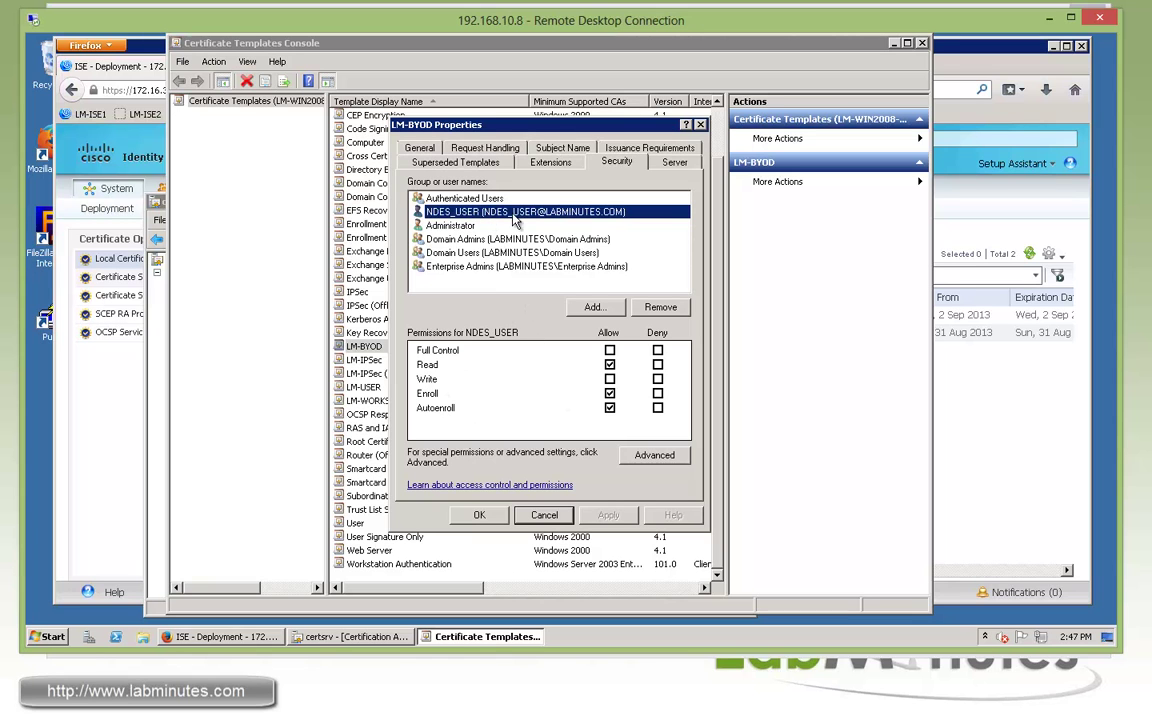
left_click(544, 515)
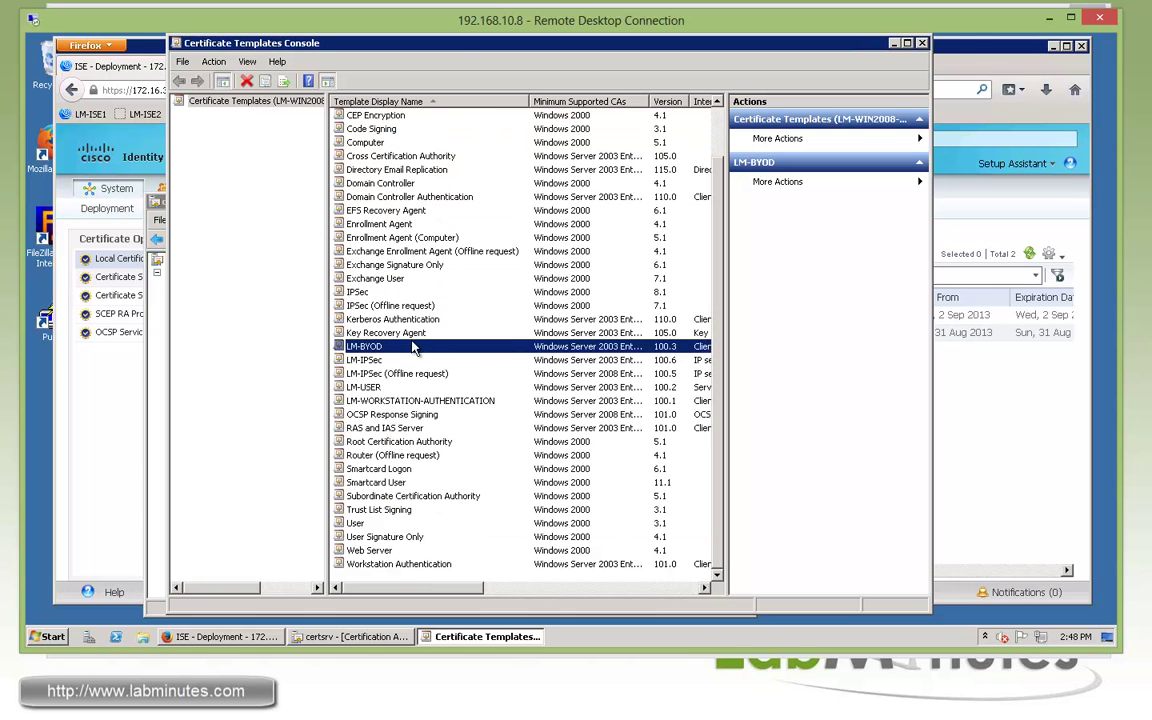
Verify LM-BYOD is listed in LM-ROOT-CA's Certificate Templates and minimize the templates console
left_click_drag(457, 43, 508, 48)
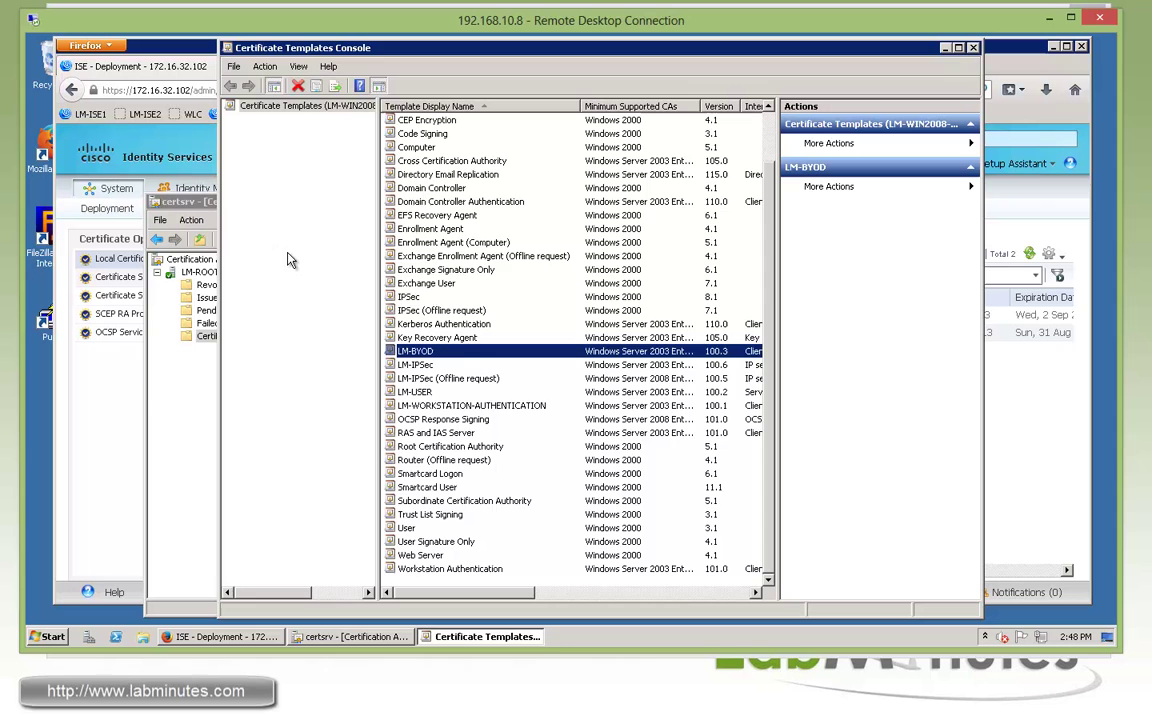
left_click(149, 368)
right_click(237, 345)
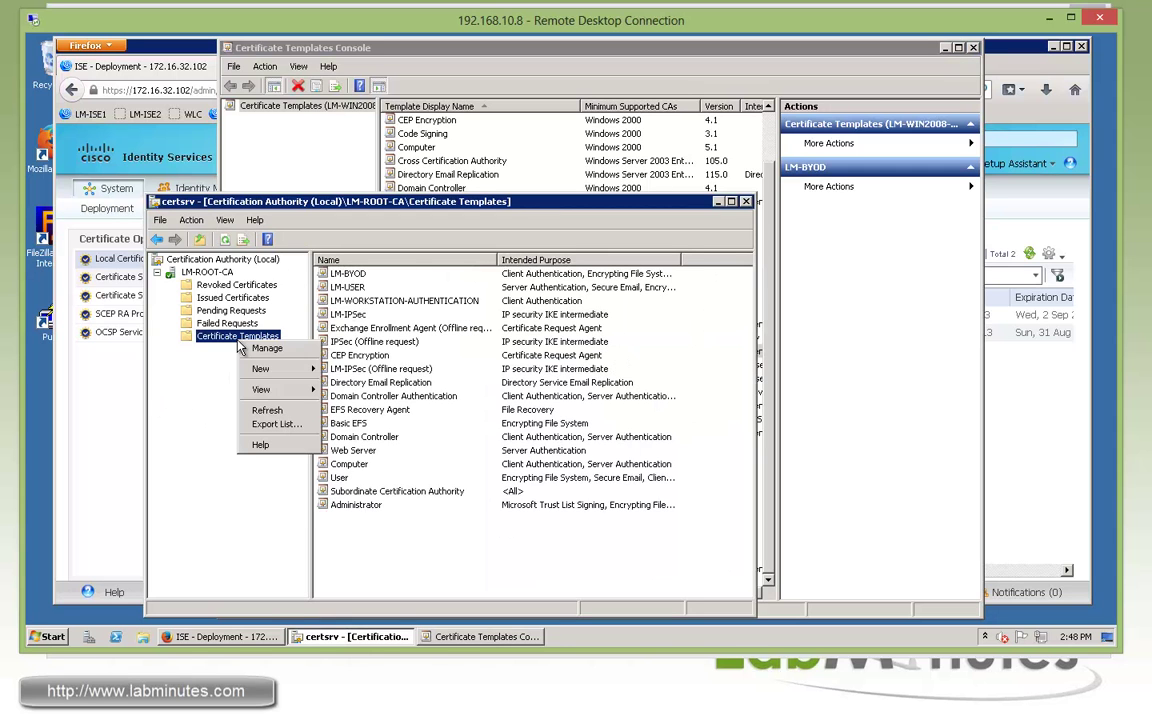
mouse_move(265, 369)
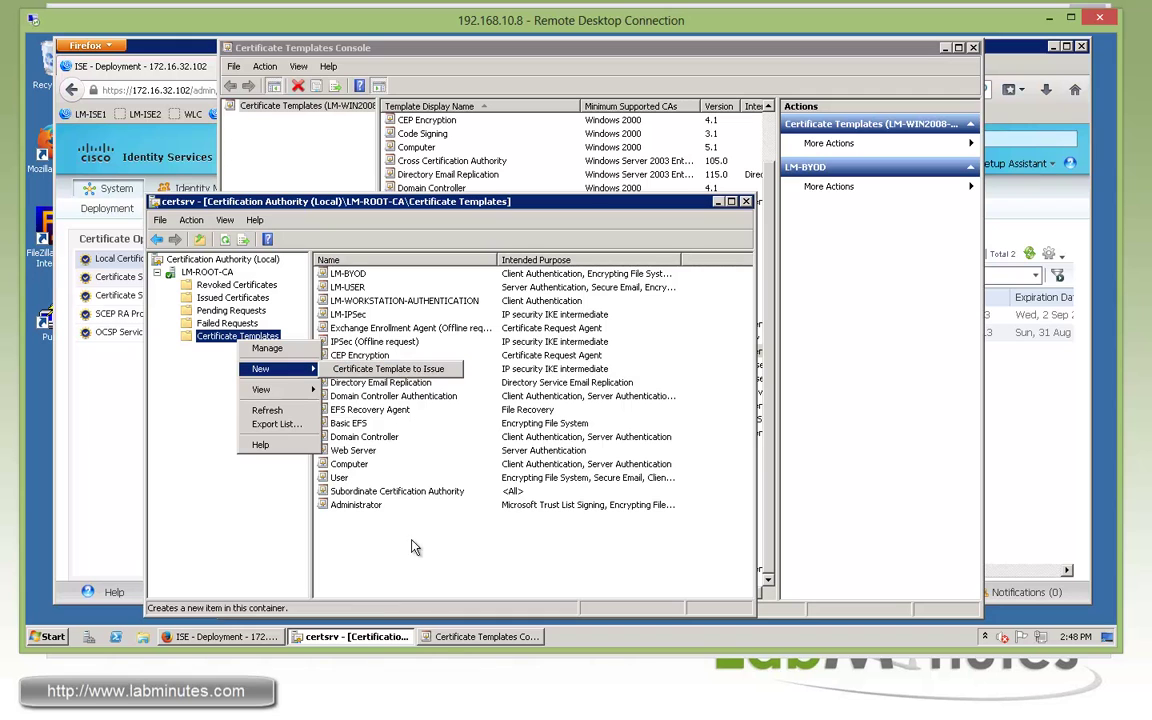
left_click(451, 562)
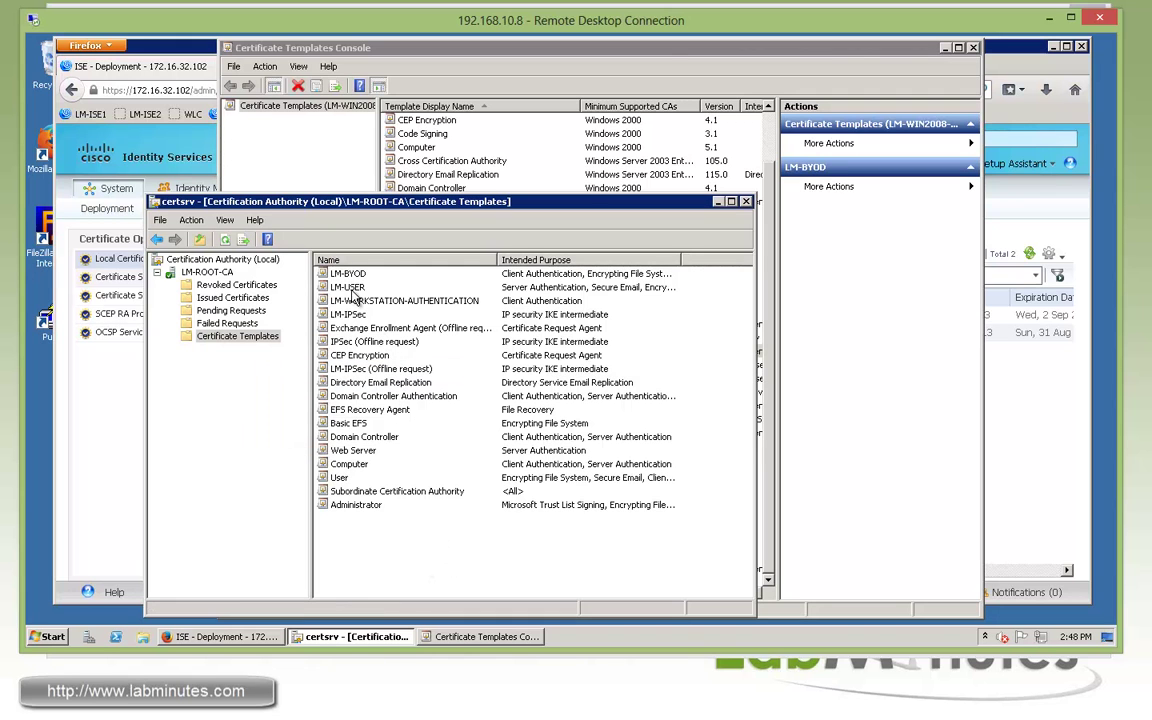
left_click(350, 274)
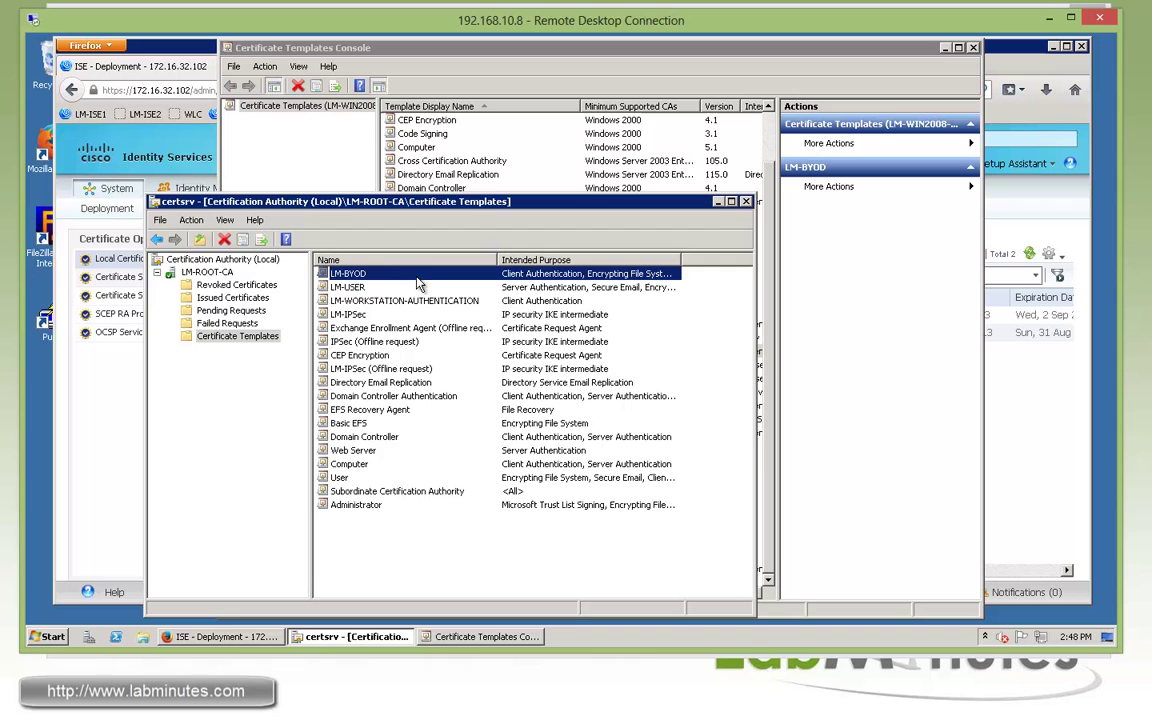
left_click(944, 47)
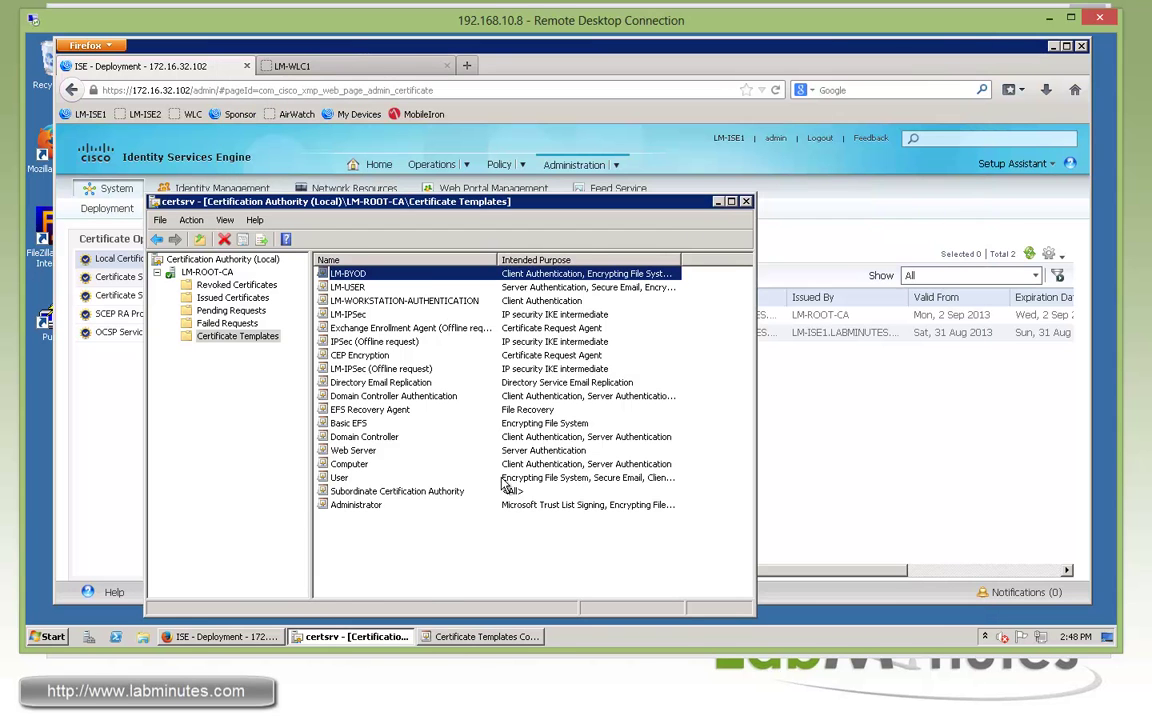
left_click(47, 636)
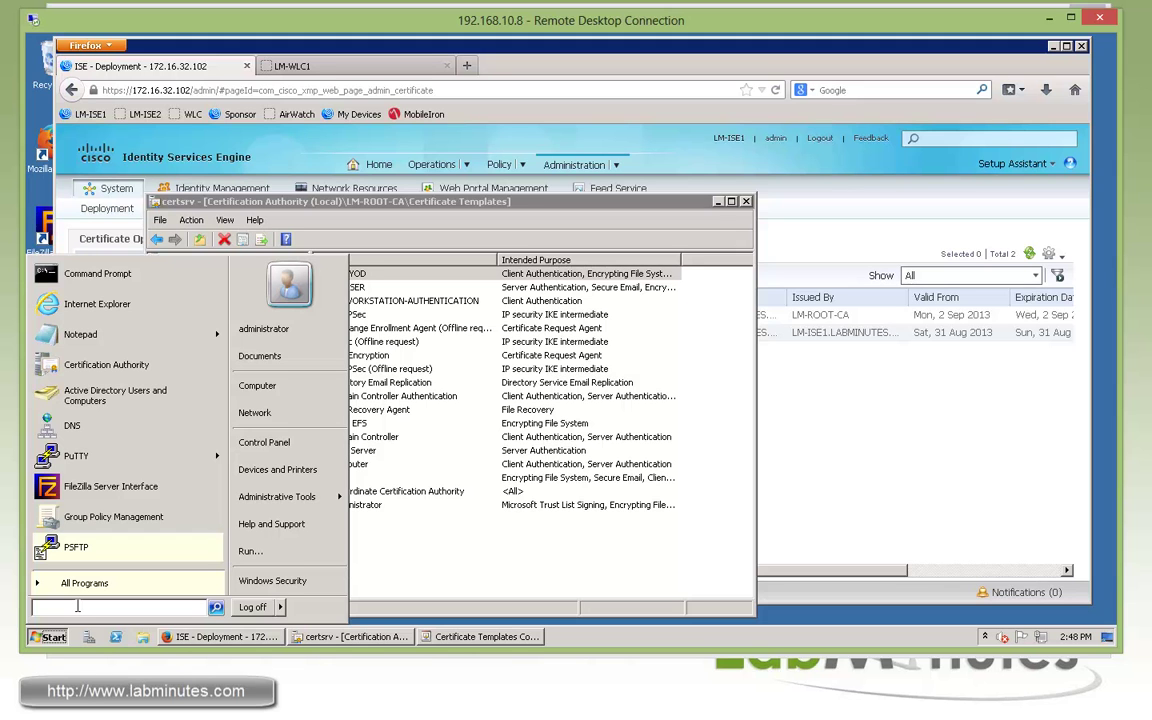
Run regedit and browse to HKLM\SOFTWARE\Microsoft\Cryptography\MSCEP
type("regedit")
key("Return")
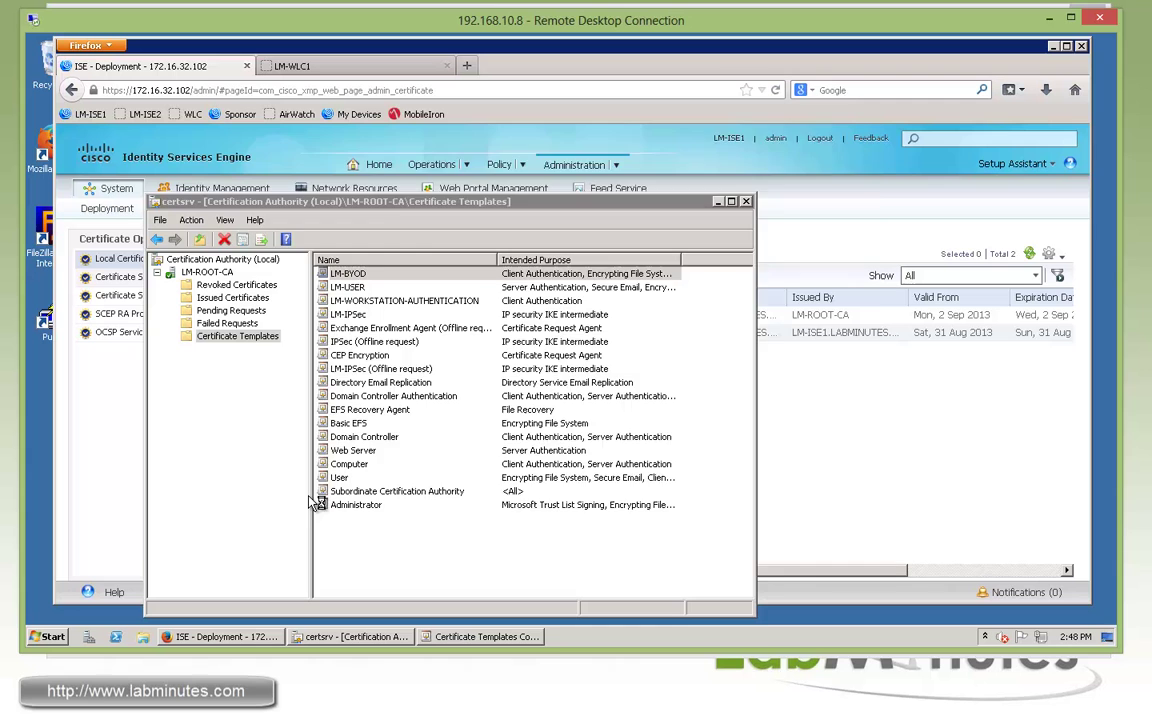
left_click_drag(460, 290, 460, 265)
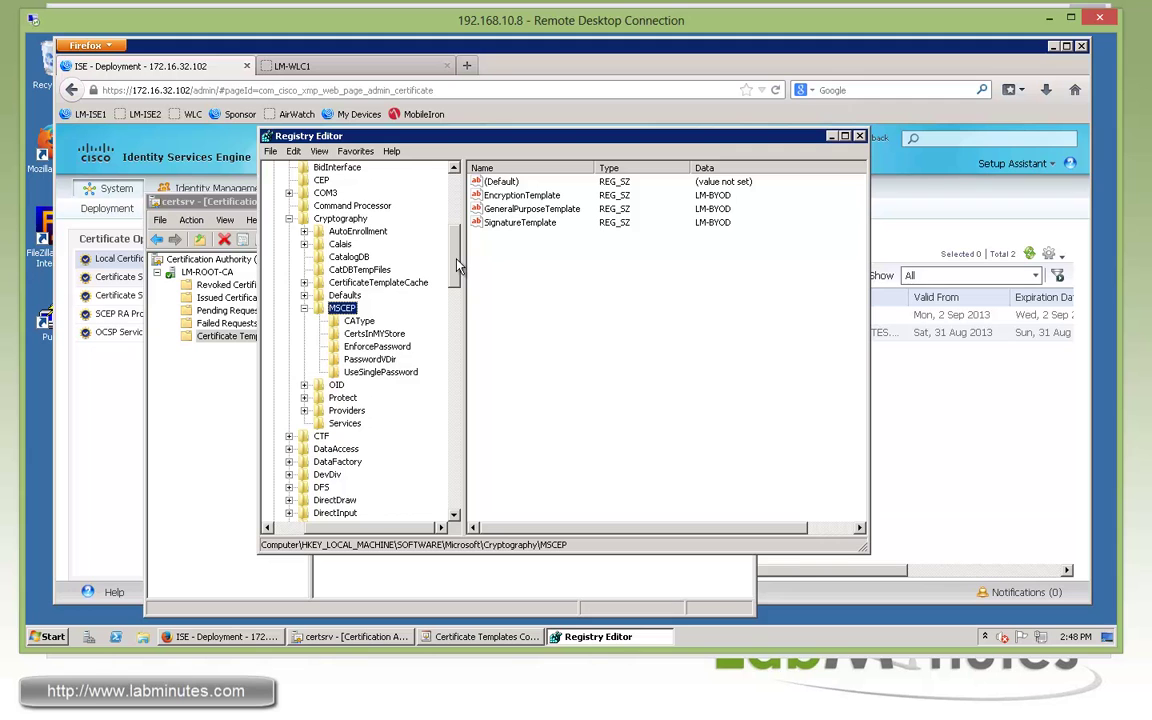
left_click_drag(458, 265, 458, 207)
left_click(290, 205)
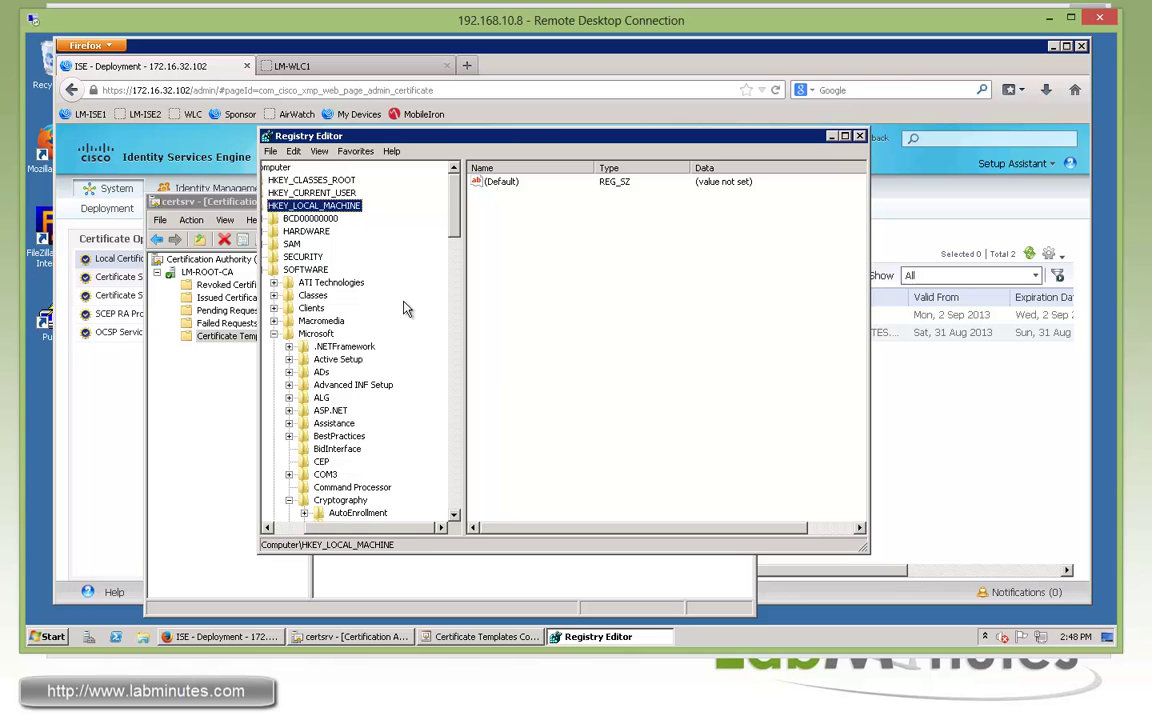
left_click(305, 269)
left_click(316, 333)
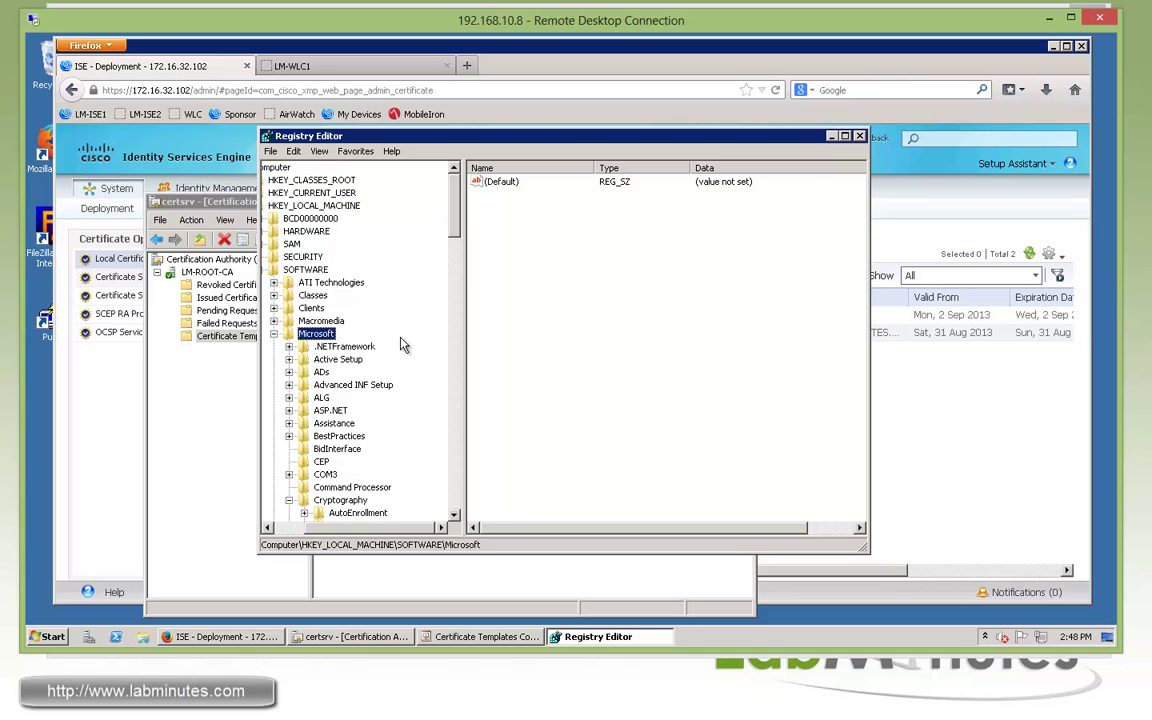
left_click_drag(457, 232, 457, 251)
left_click(345, 386)
scroll(420, 390, "down", 3)
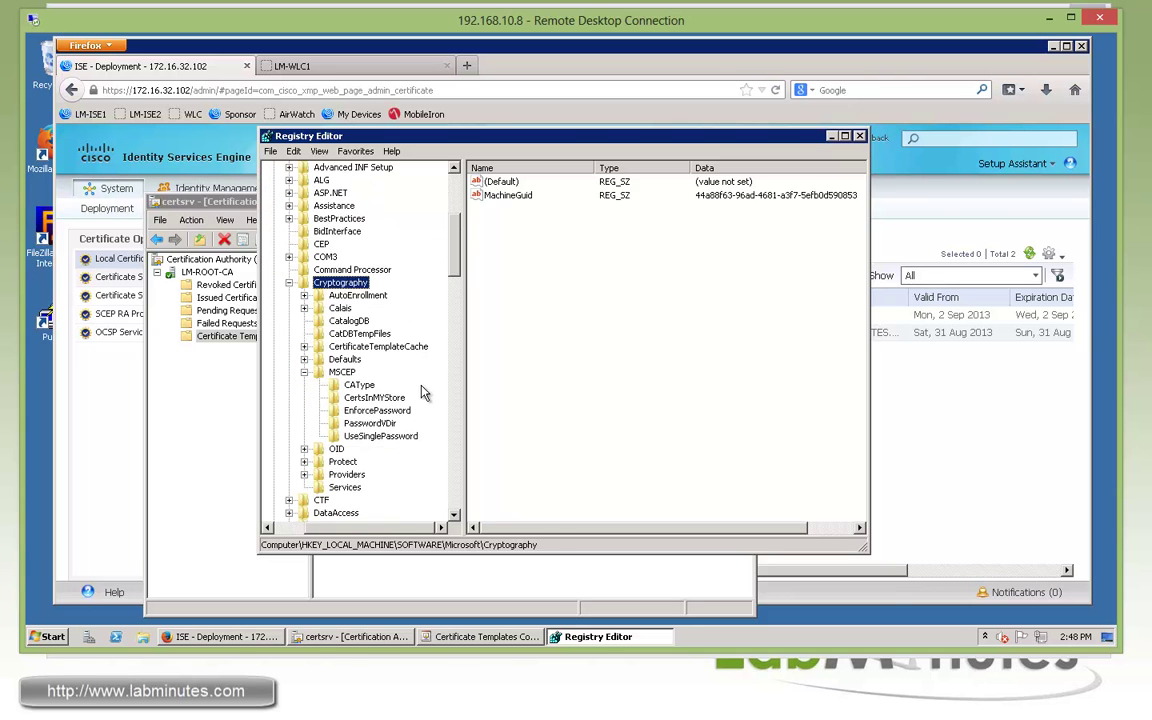
left_click(366, 372)
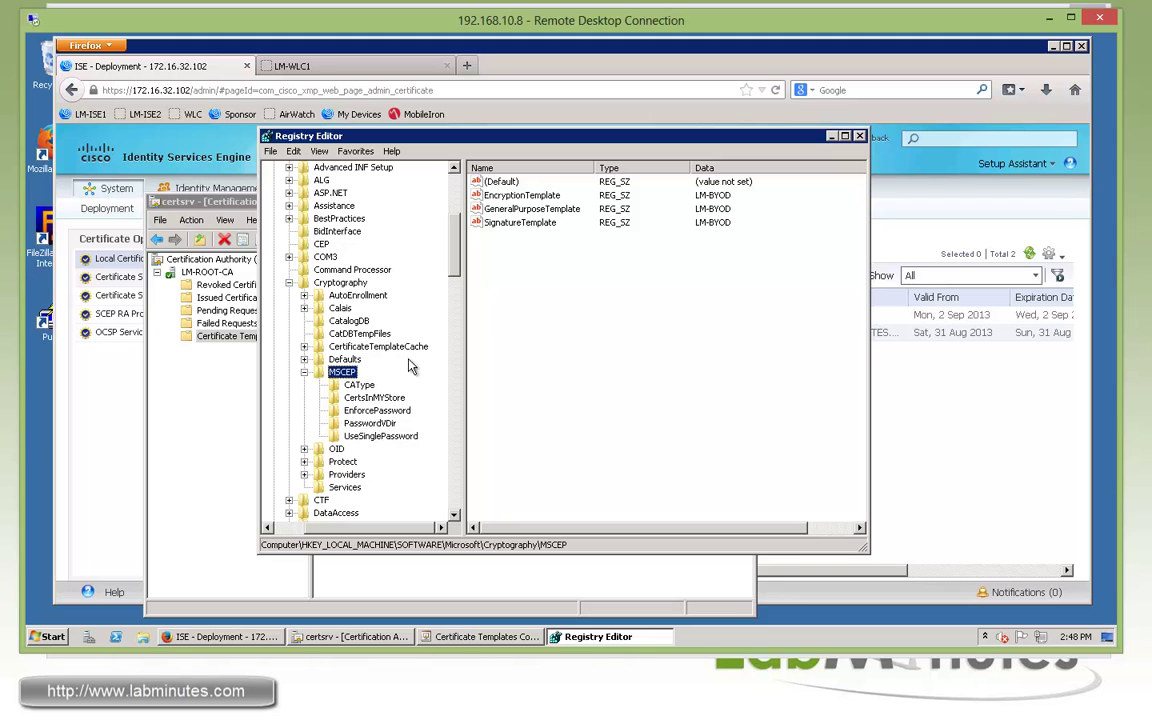
Confirm every MSCEP template value, including SignatureTemplate, names LM-BYOD
left_click(532, 222)
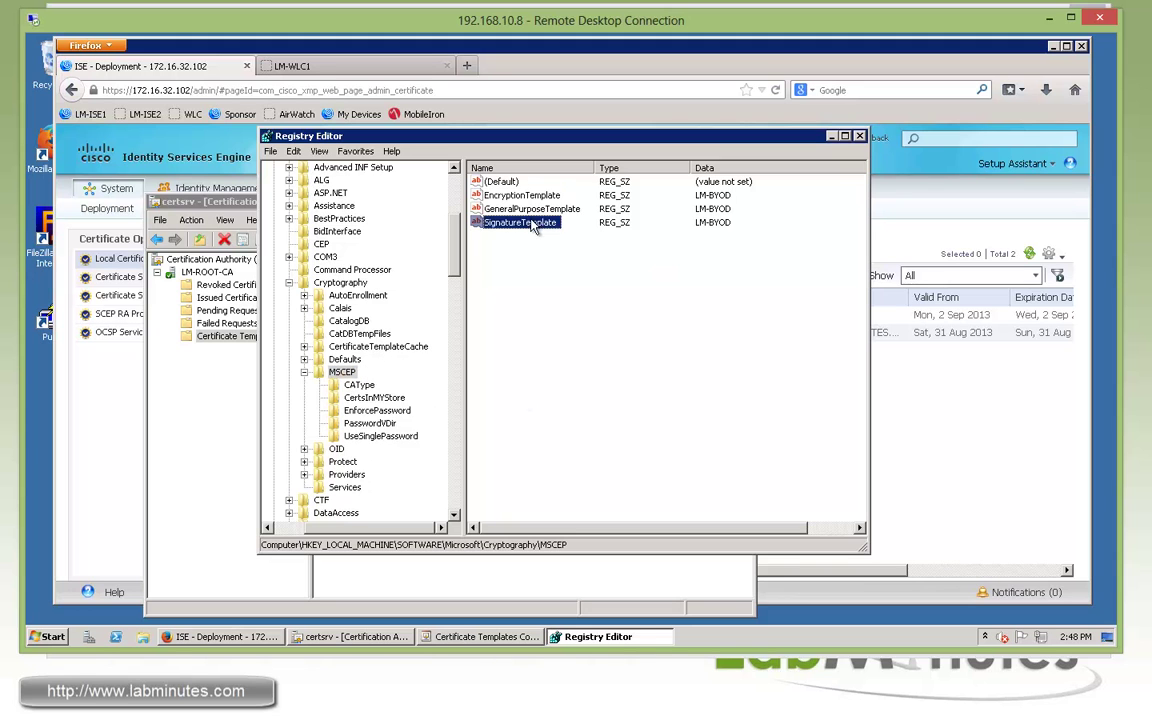
key("Up")
key("Up")
key("Down")
key("Down")
key("Up")
key("Up")
key("Down")
key("Down")
Check EnforcePassword and UseSinglePassword are 0, then return to Cisco ISE
left_click(376, 411)
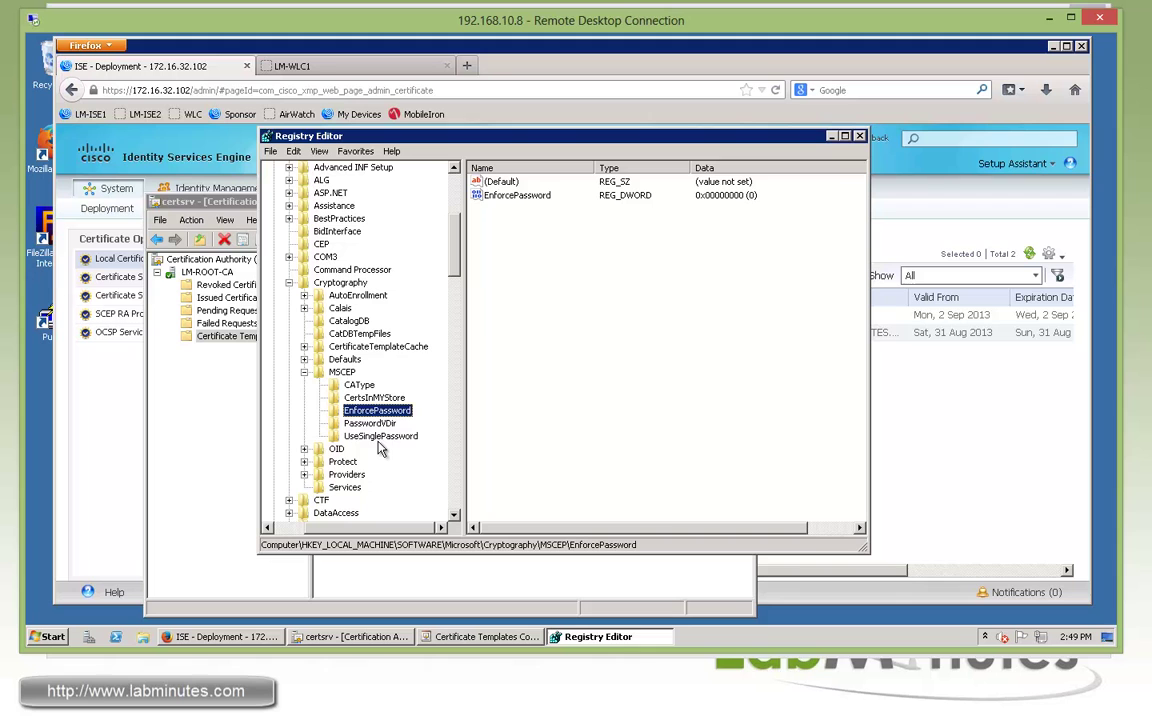
left_click(372, 437)
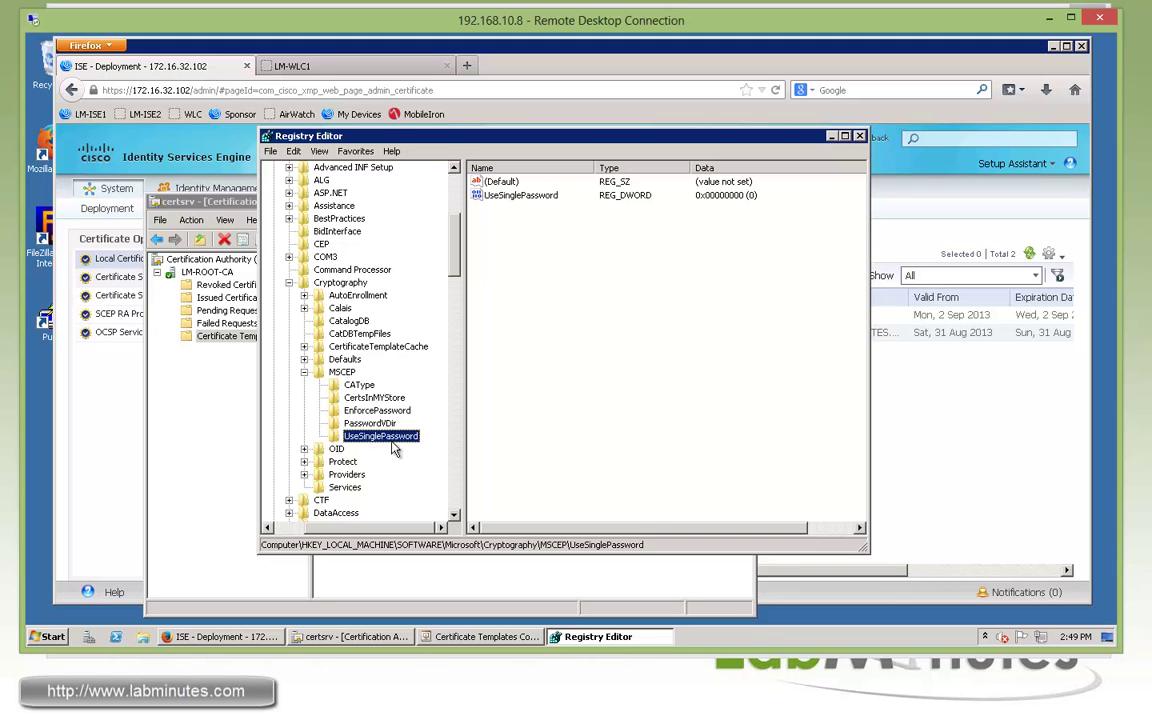
left_click(779, 240)
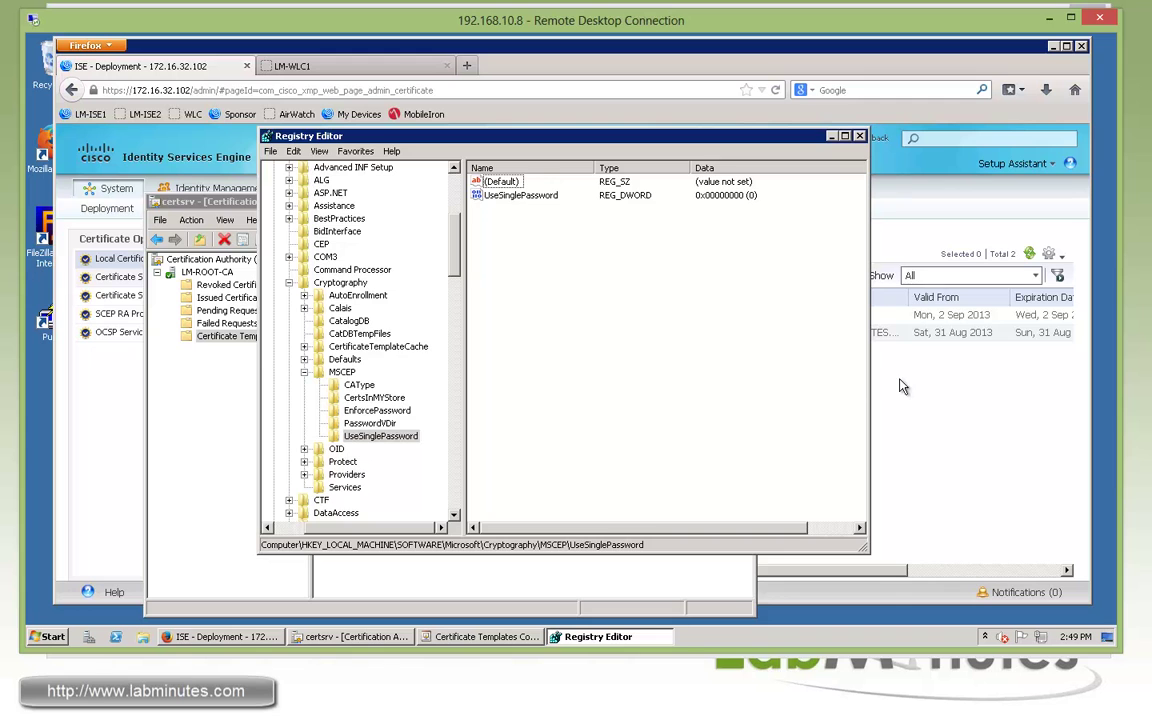
left_click(818, 431)
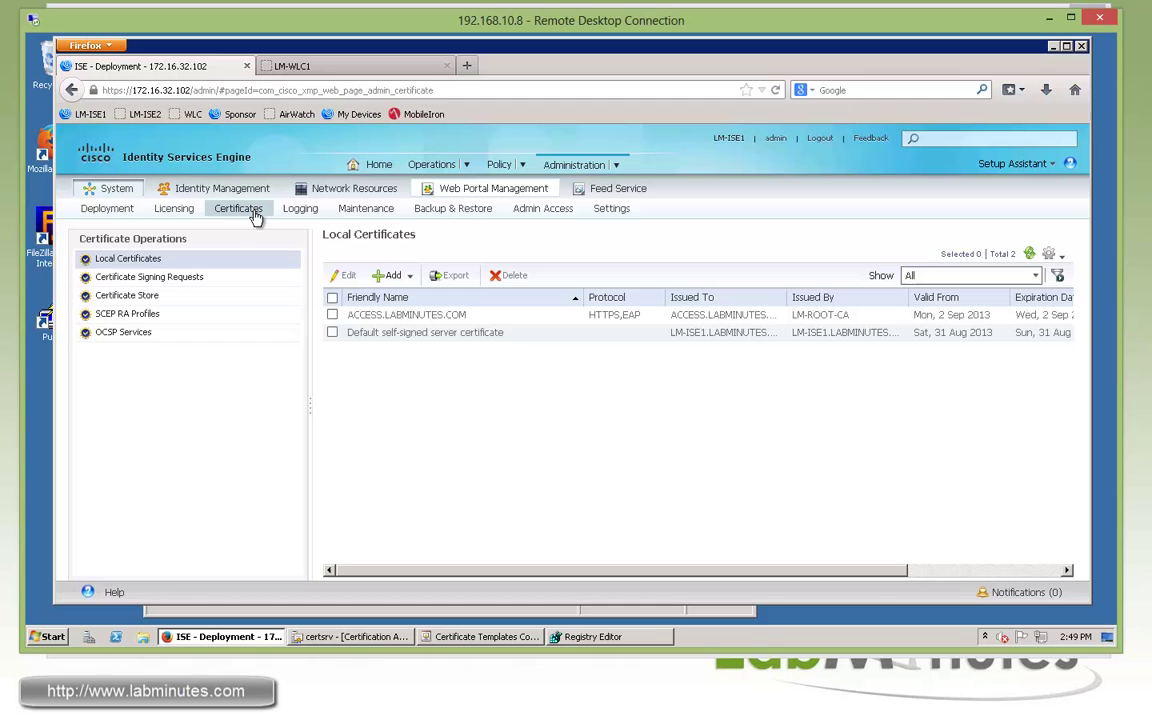
Add a SCEP RA profile named LM_SCEP with the 172.16.32.40 mscep.dll URL
left_click(119, 318)
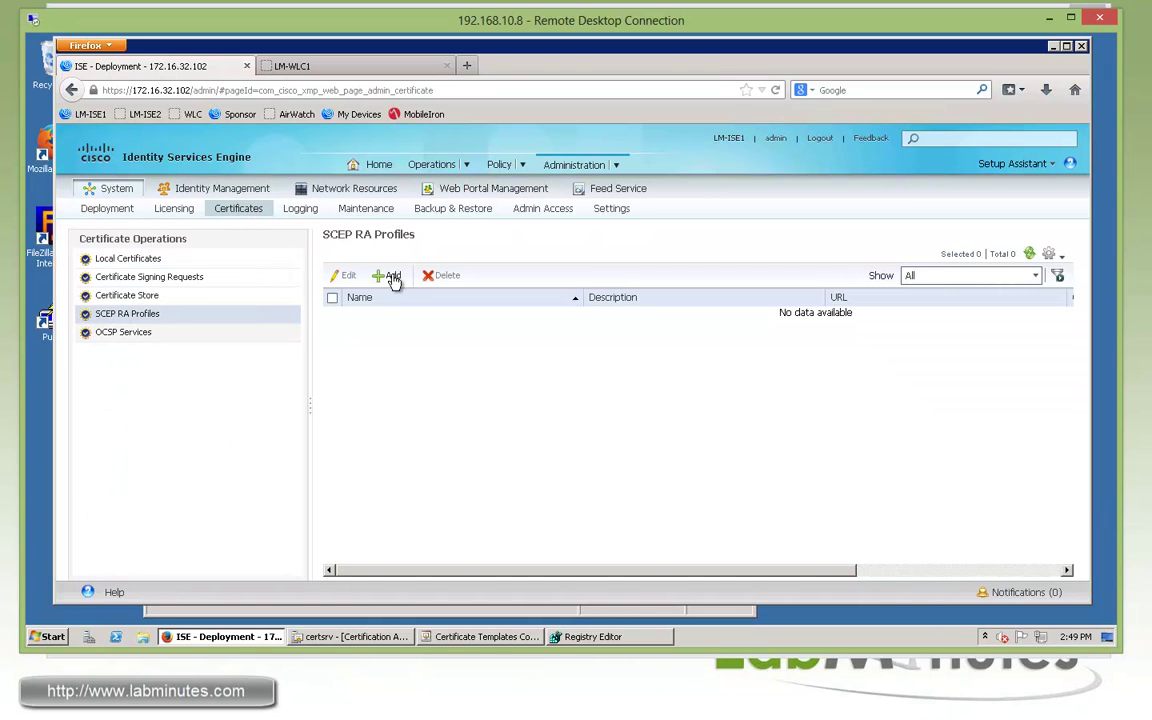
left_click(389, 275)
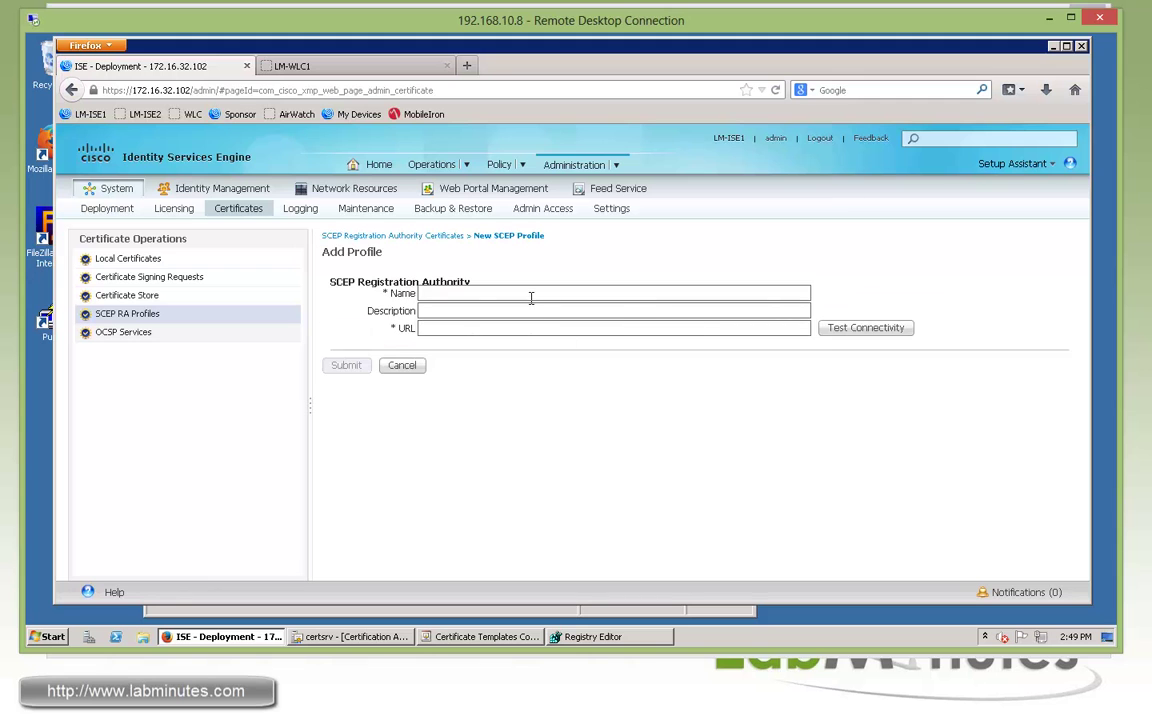
left_click(532, 296)
type("LM_SCEP")
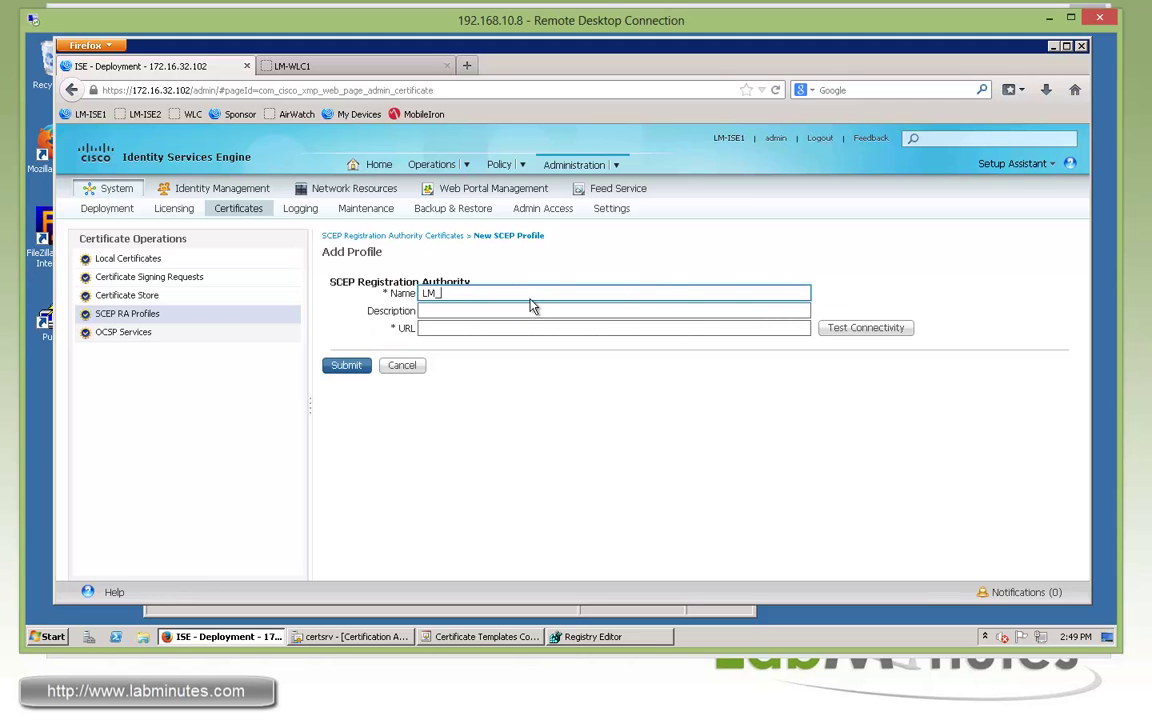
left_click(695, 329)
type("ht")
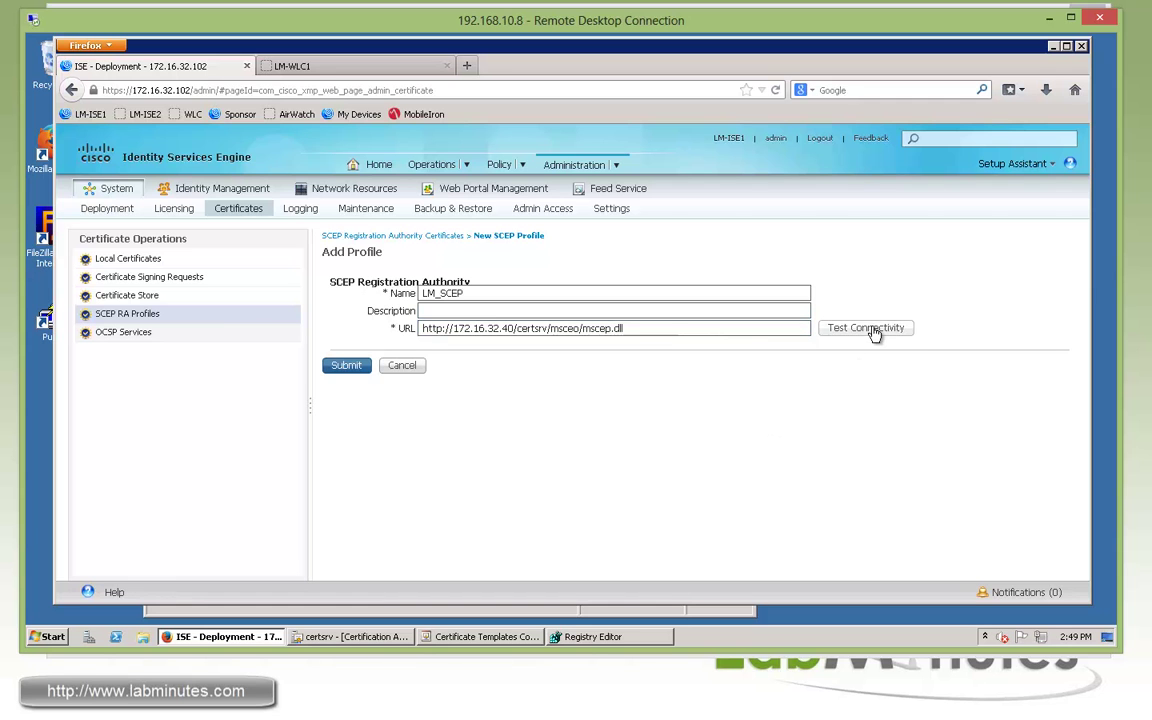
Fix the msceo typo in the URL, pass the connectivity test, and submit LM_SCEP
left_click(841, 333)
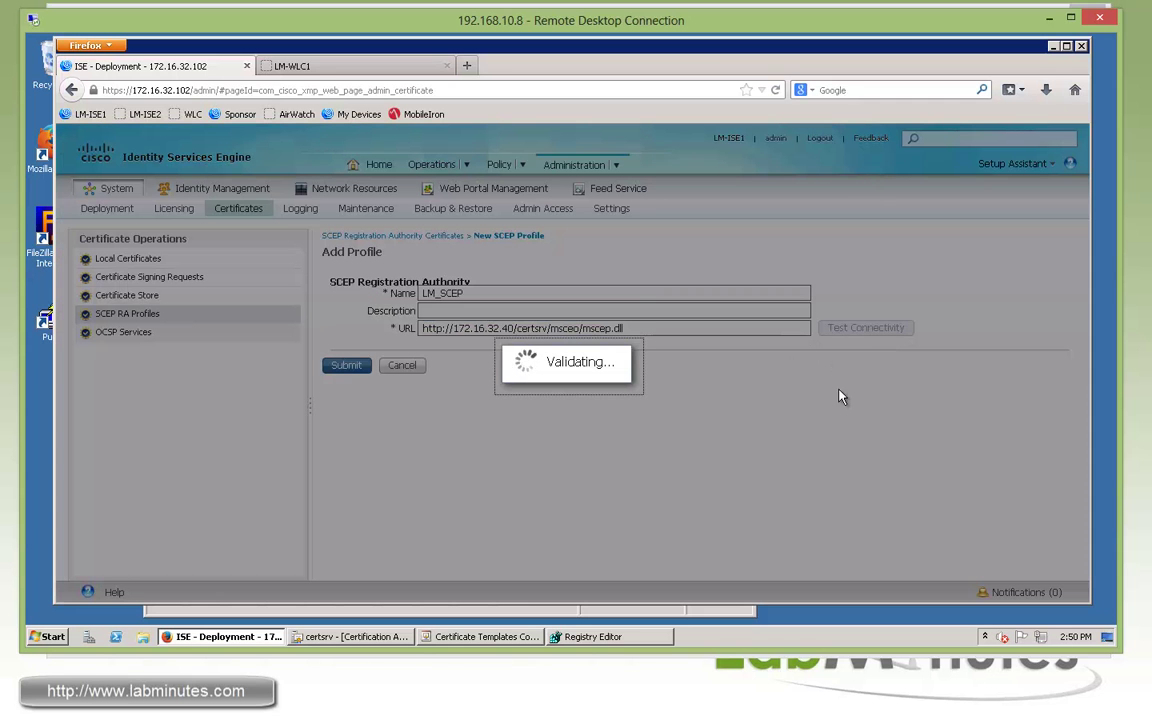
left_click(672, 185)
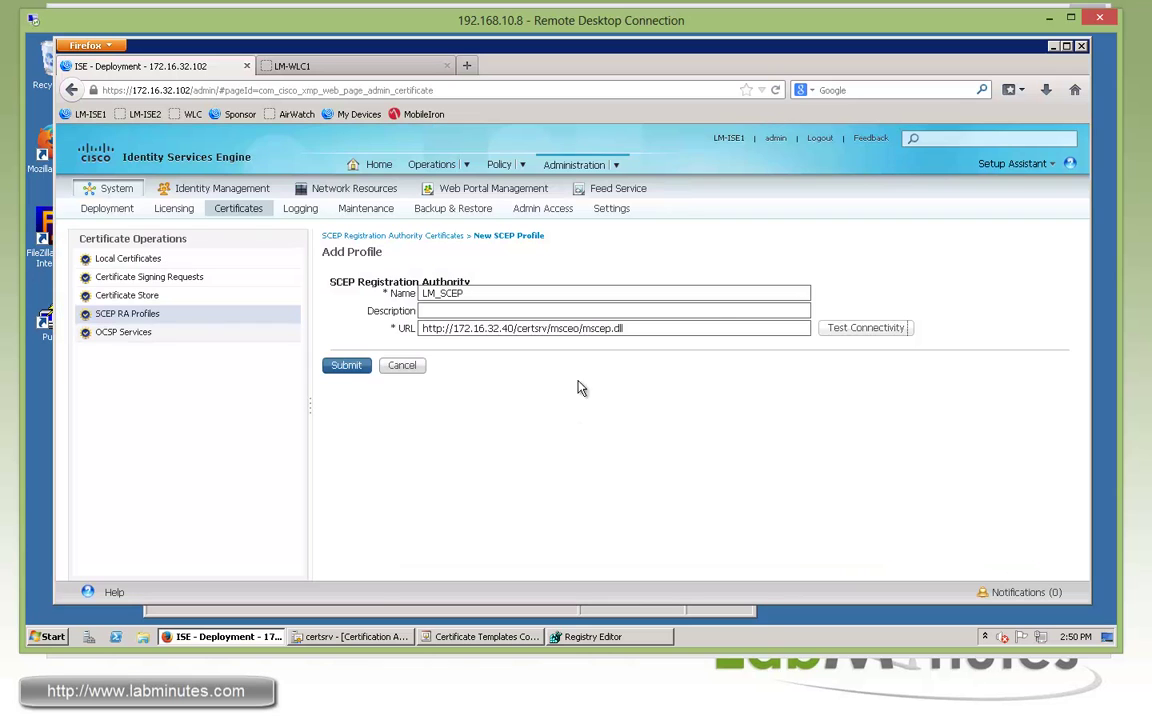
left_click(580, 328)
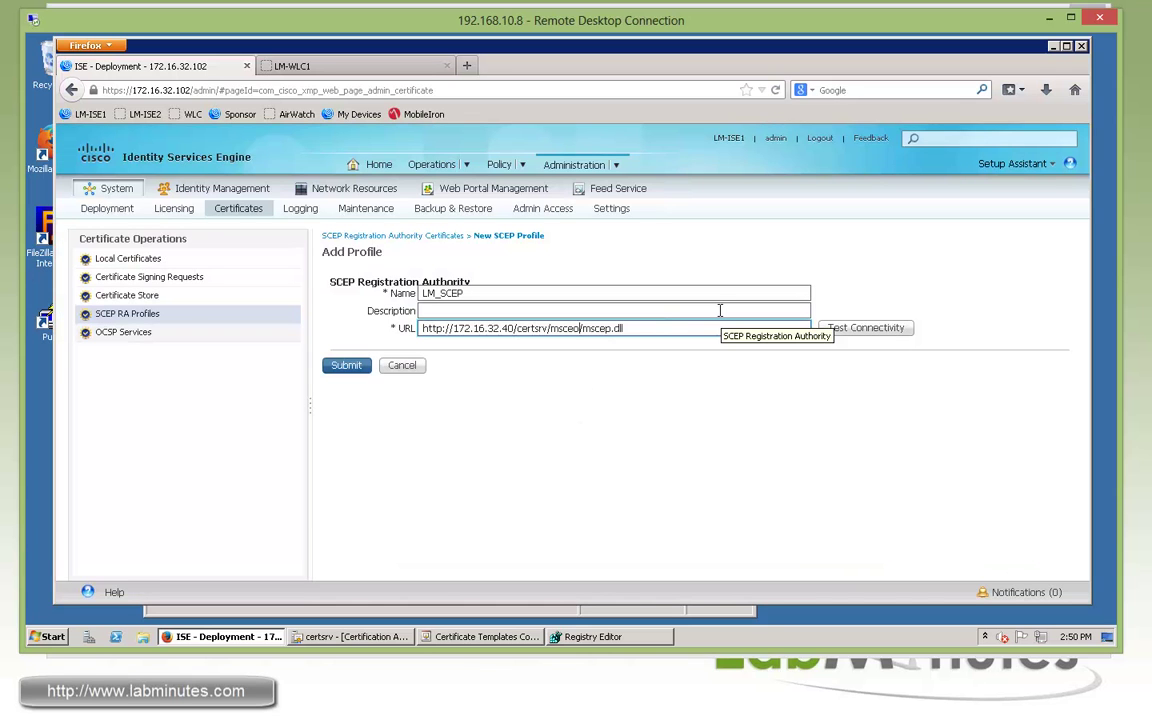
key("BackSpace")
type("p")
left_click(866, 328)
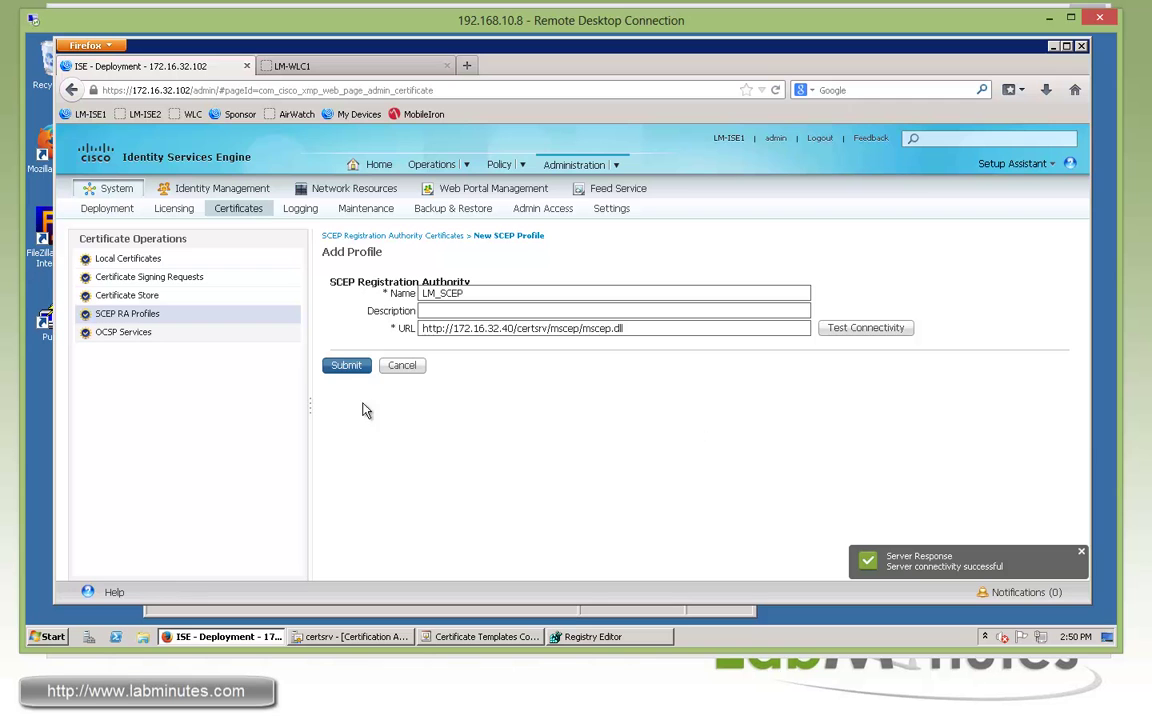
left_click(346, 365)
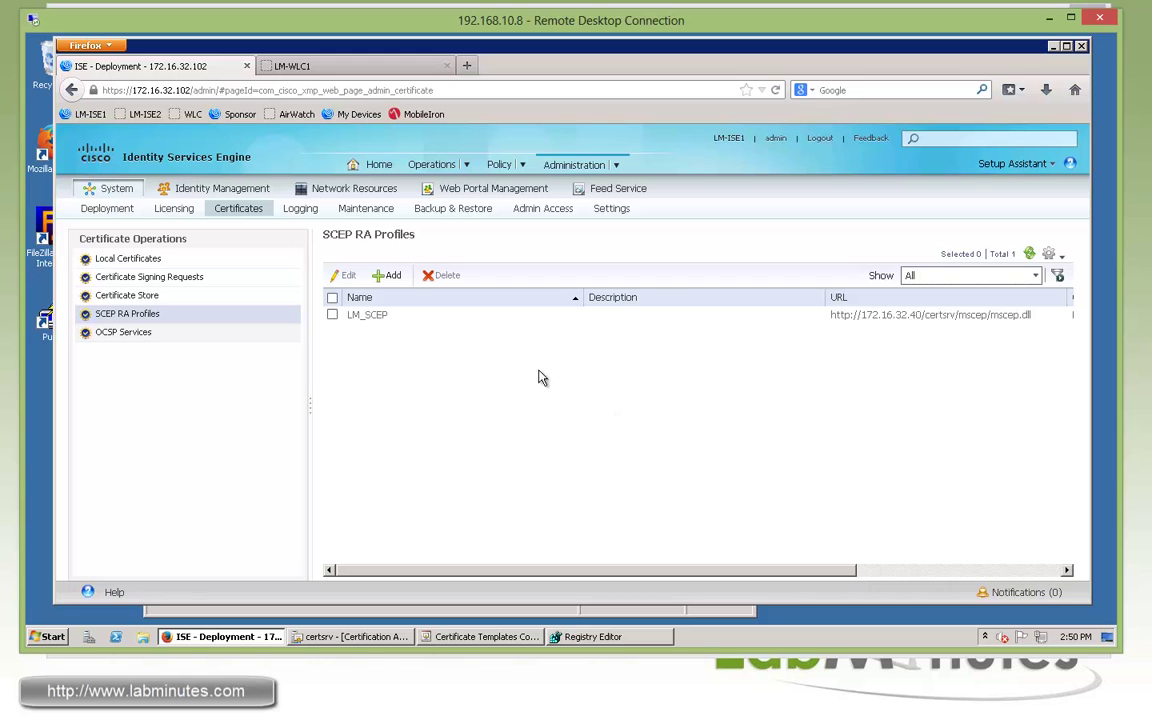
Add a device type group named WLC under All Device Types in Network Device Groups
mouse_move(617, 168)
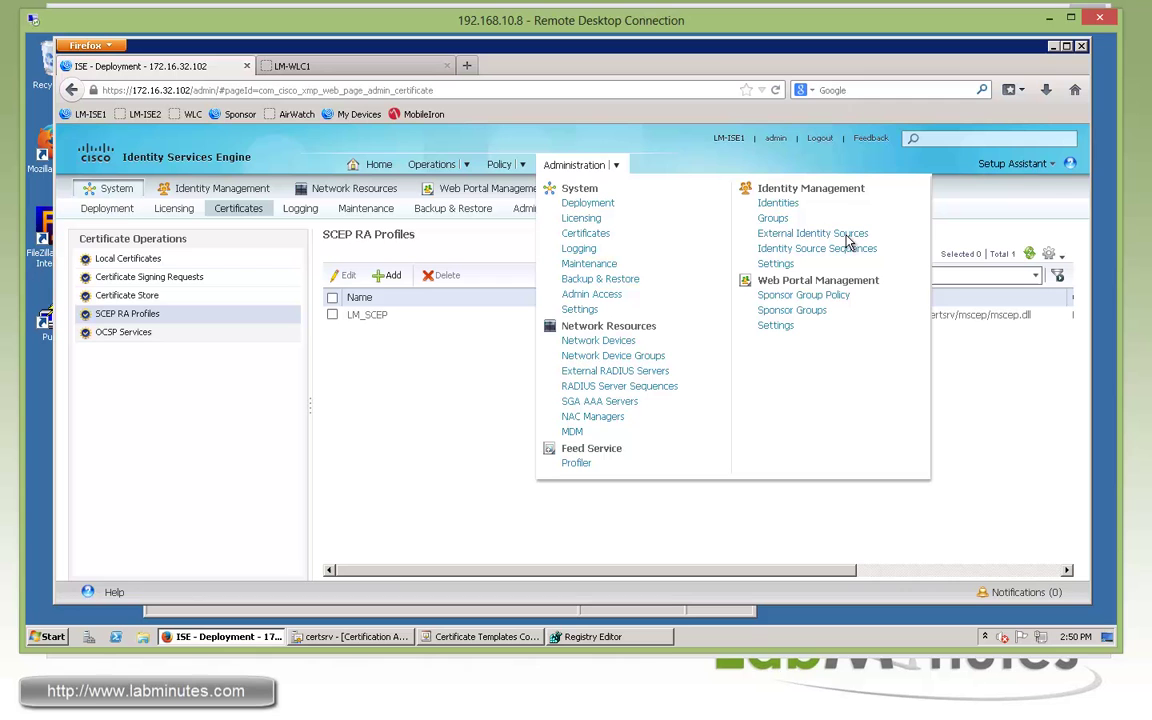
left_click(591, 362)
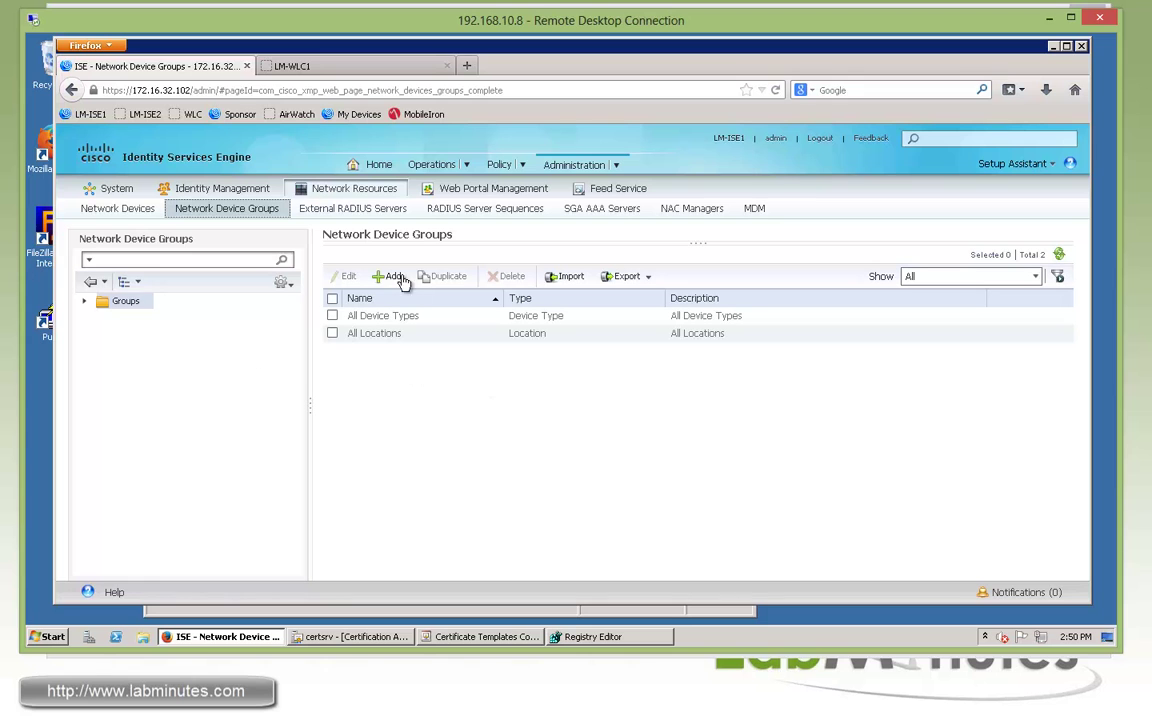
left_click(85, 301)
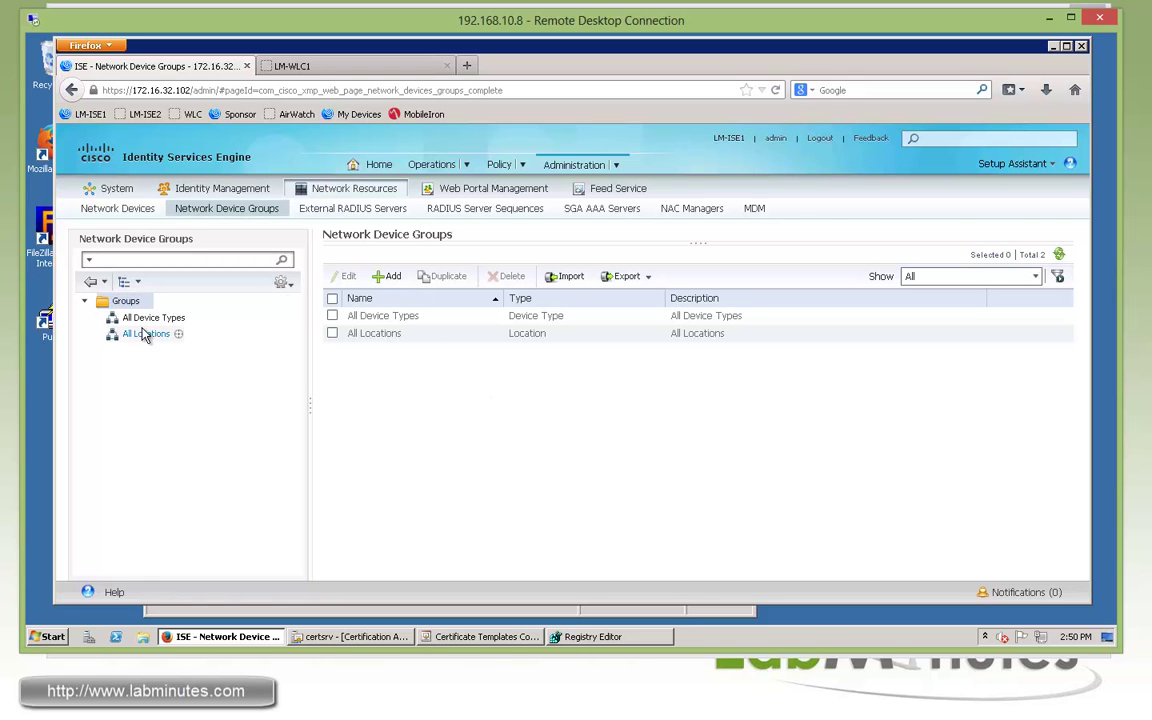
left_click(146, 318)
left_click(388, 276)
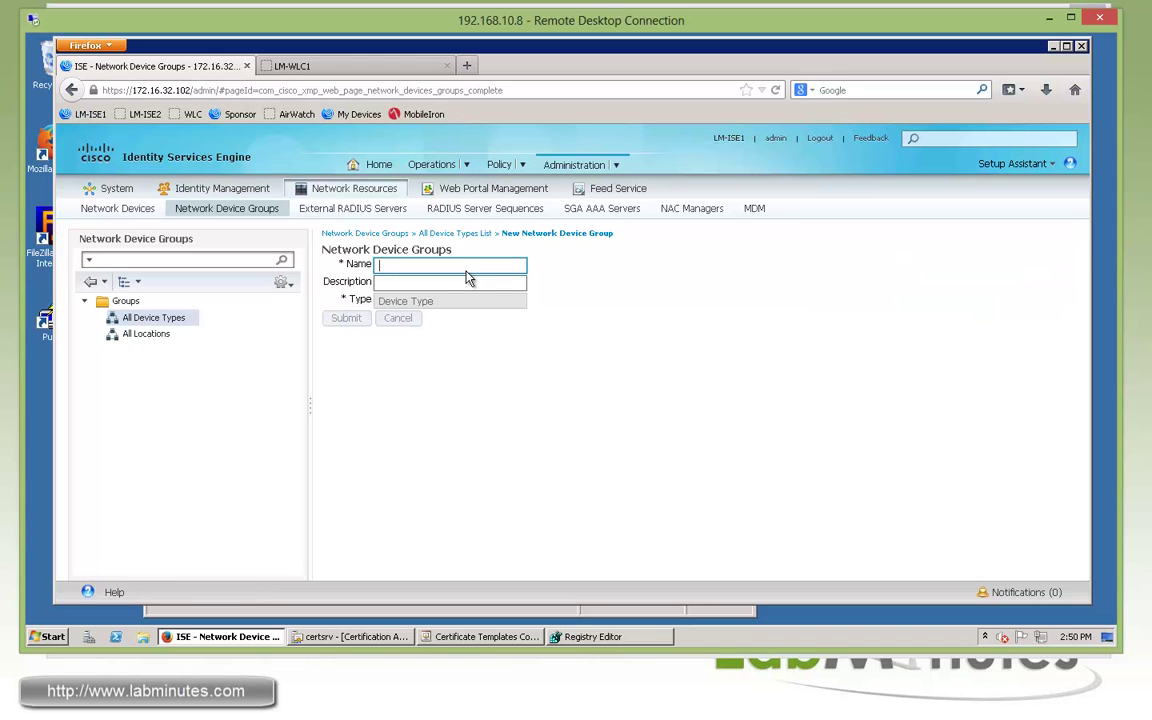
type("WLC")
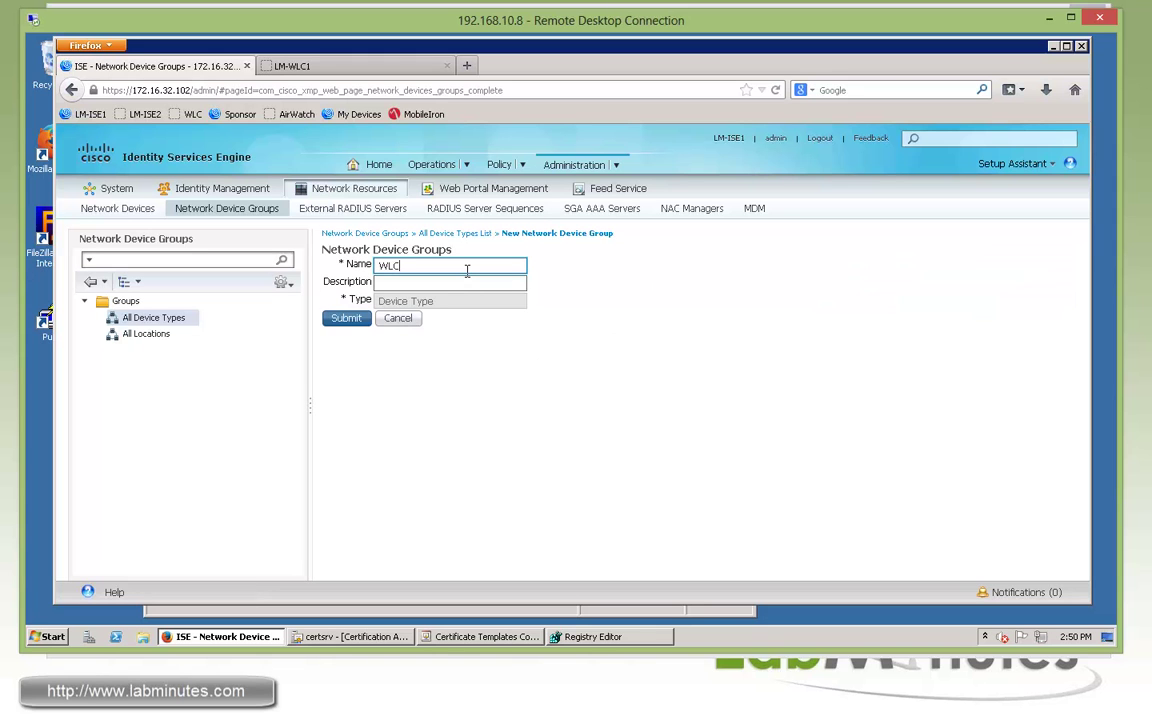
left_click(346, 318)
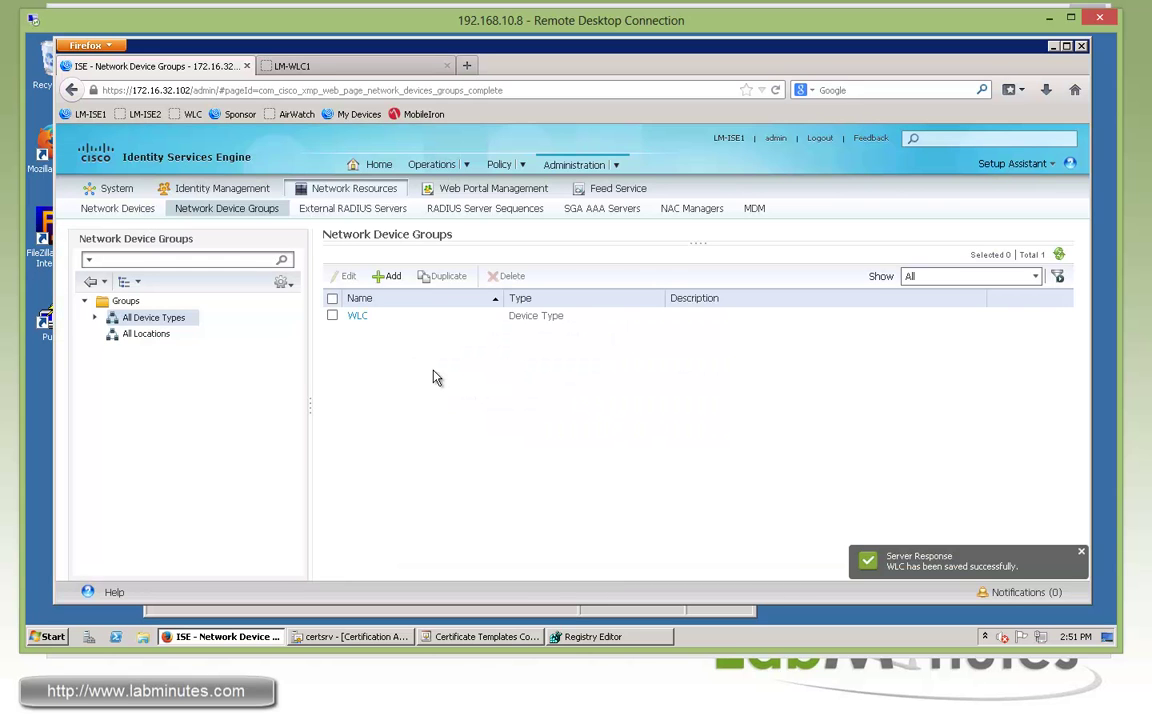
left_click(88, 209)
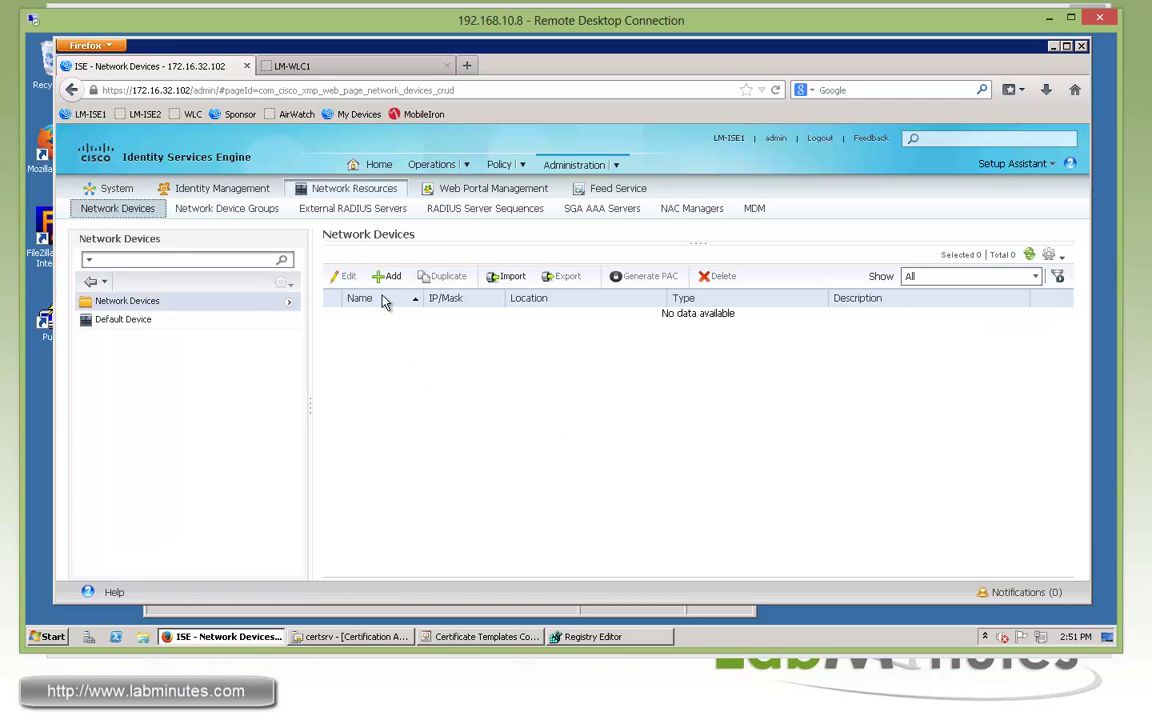
Add network device LM-WLC1 at 172.16.32.104 as type WLC with a RADIUS shared secret
left_click(390, 277)
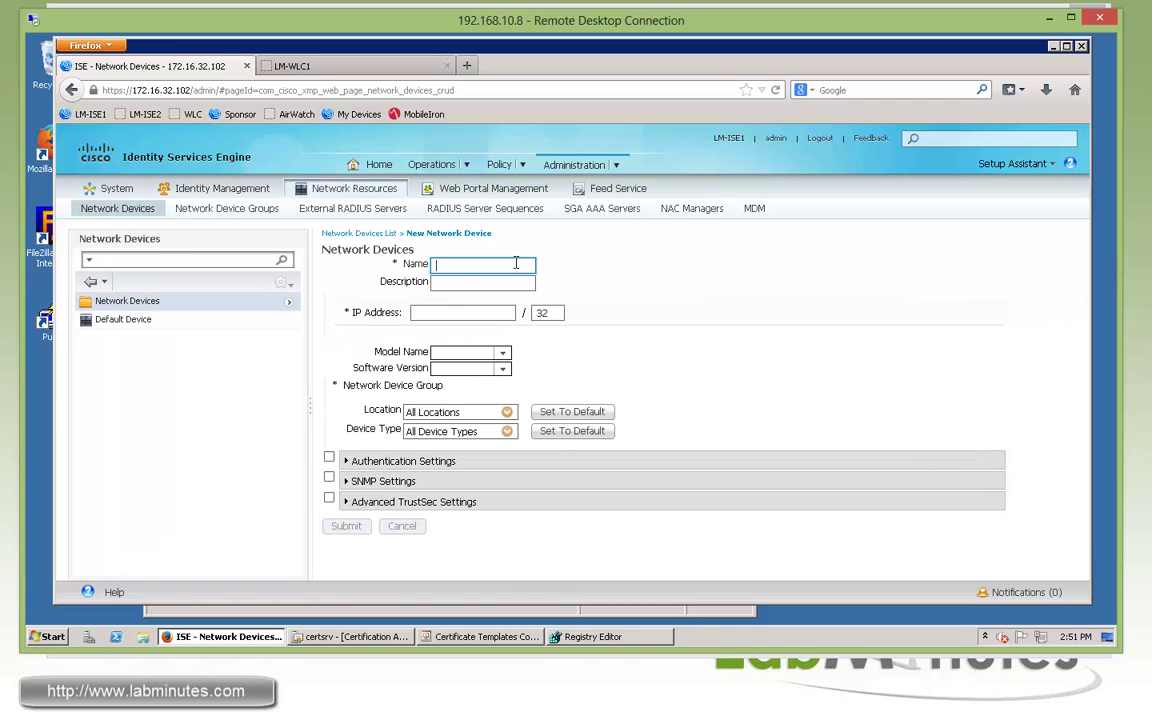
type("LM")
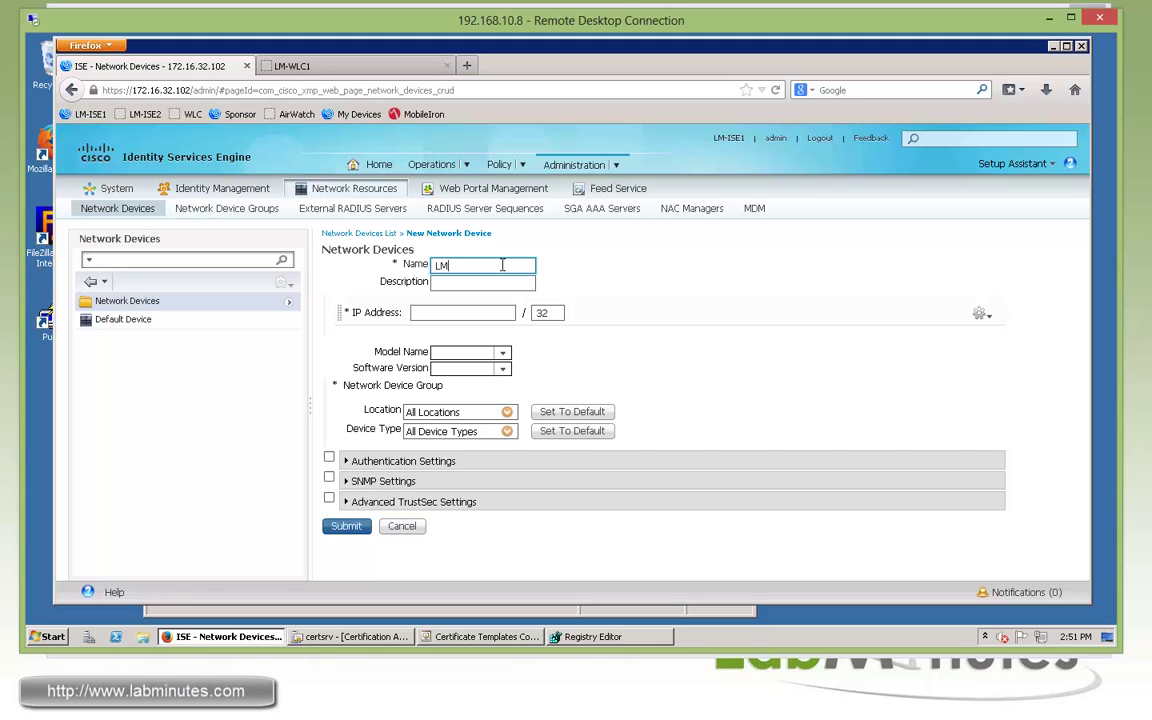
type("-WLC1")
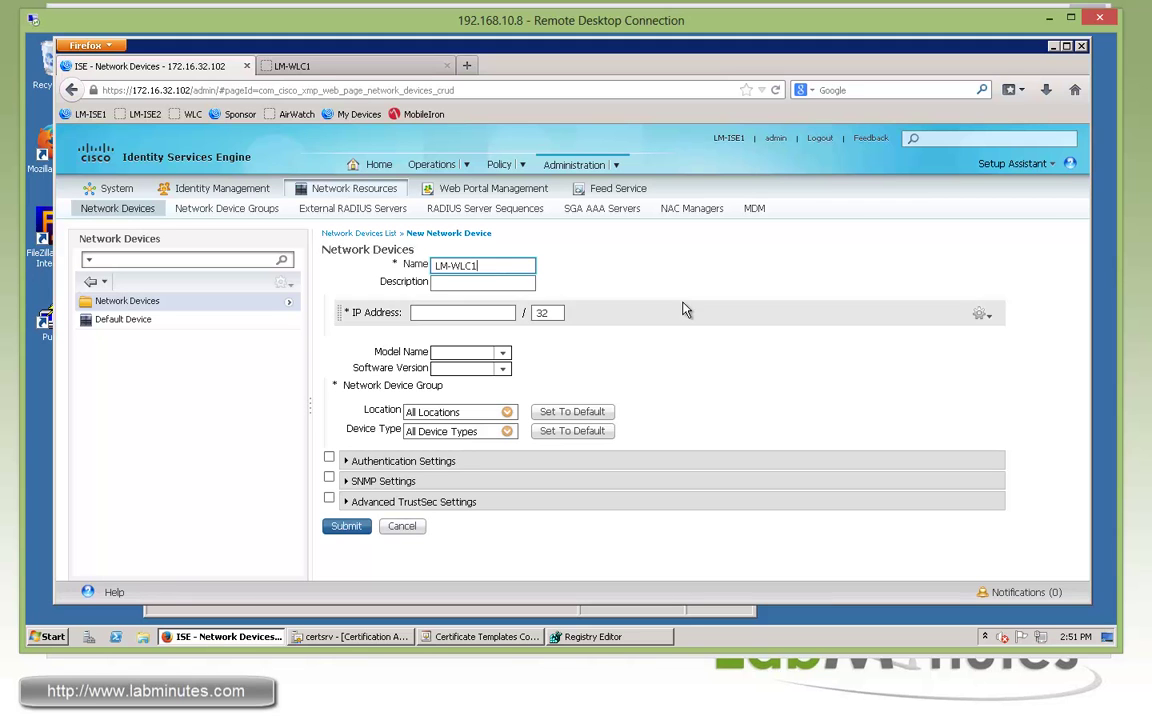
left_click(463, 313)
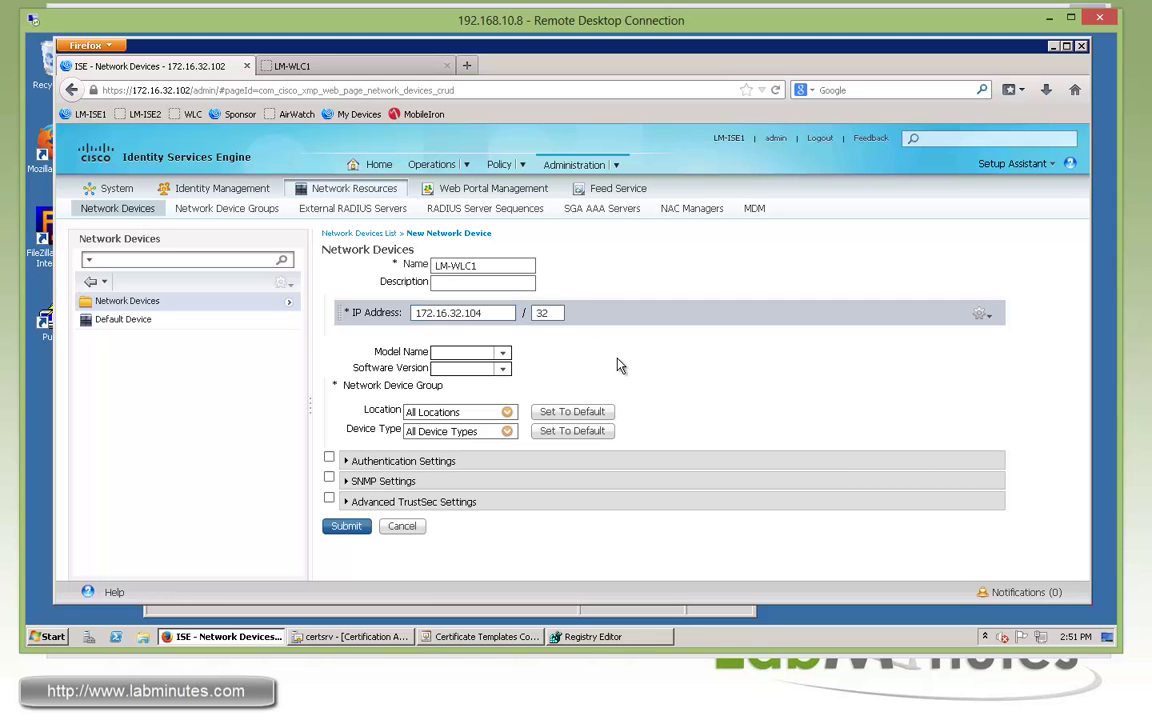
left_click(507, 431)
left_click(539, 192)
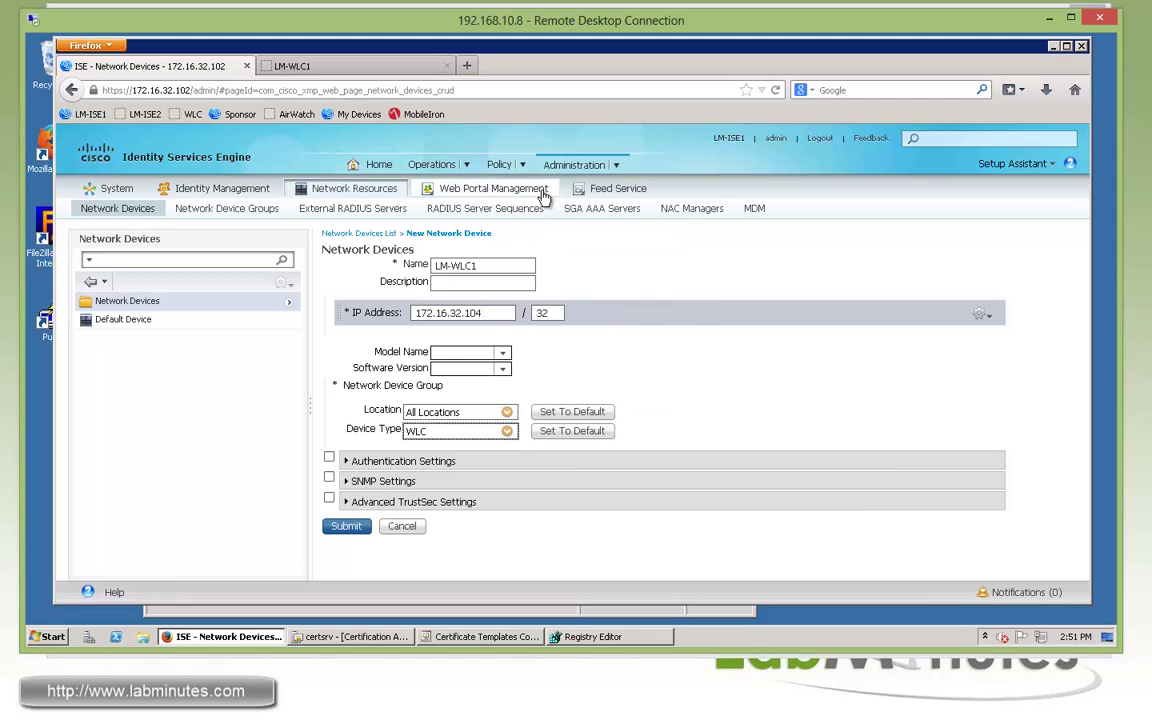
left_click(357, 460)
scroll(797, 375, "down", 2)
left_click(615, 429)
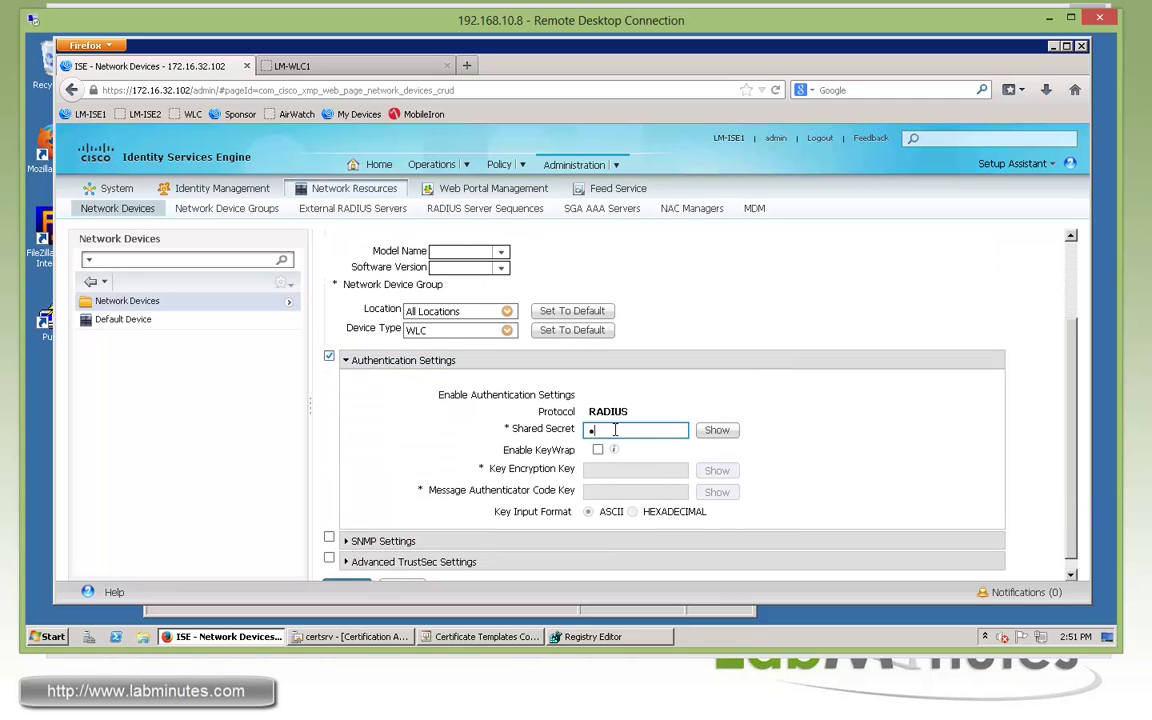
Enable SNMP version 2c with a read-only community string and submit the device
scroll(828, 450, "down", 1)
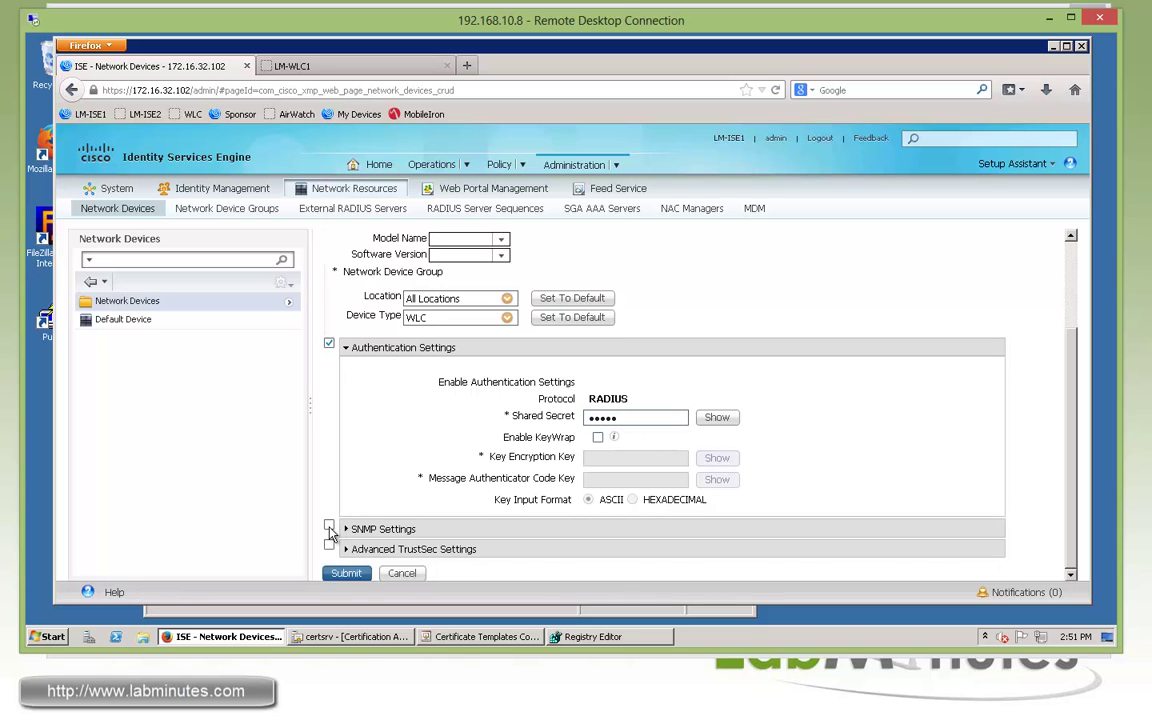
left_click(329, 528)
scroll(331, 480, "down", 3)
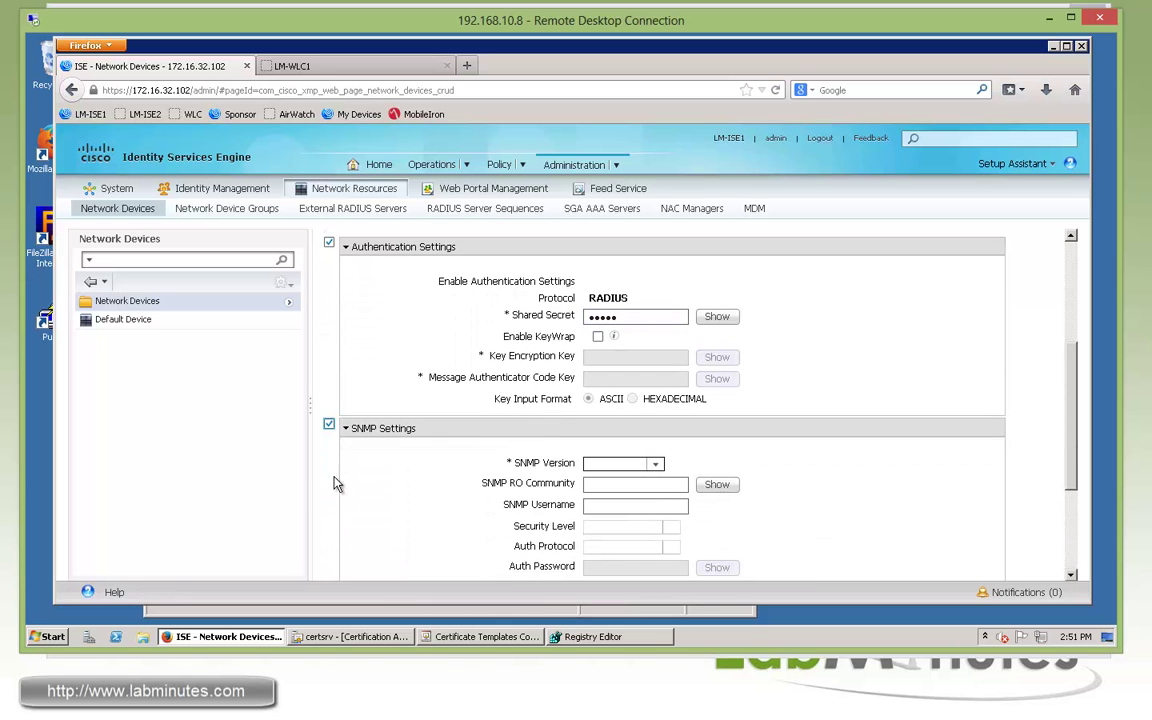
scroll(333, 472, "down", 1)
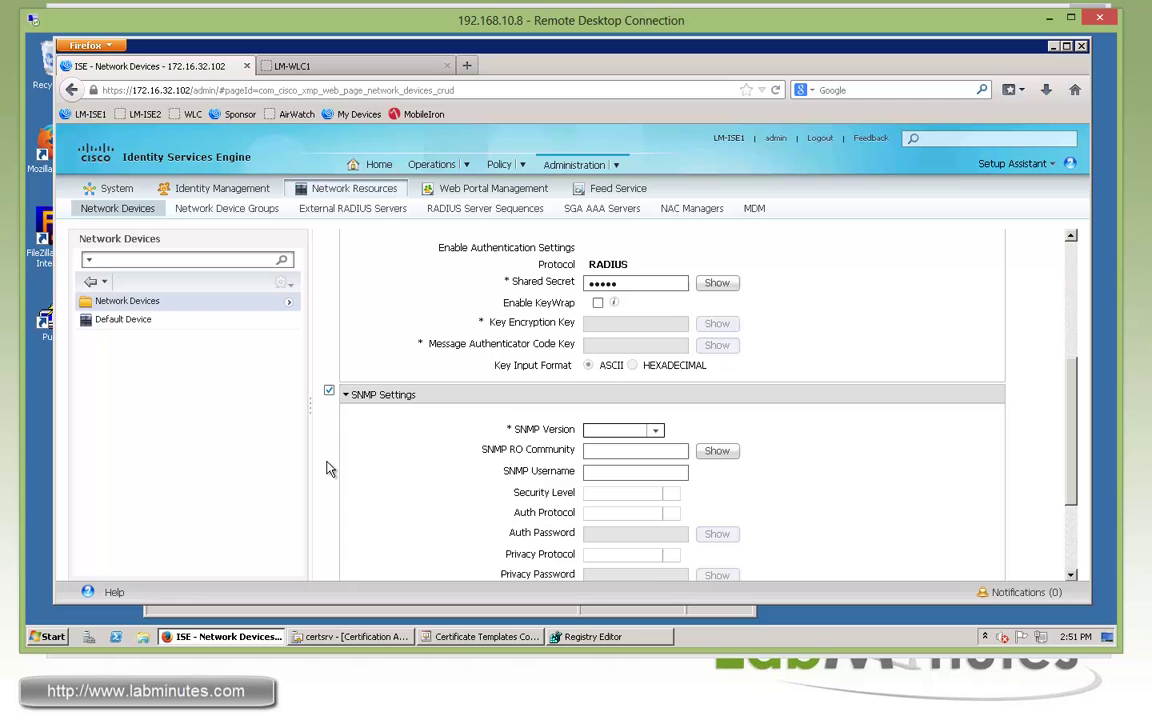
scroll(753, 393, "down", 2)
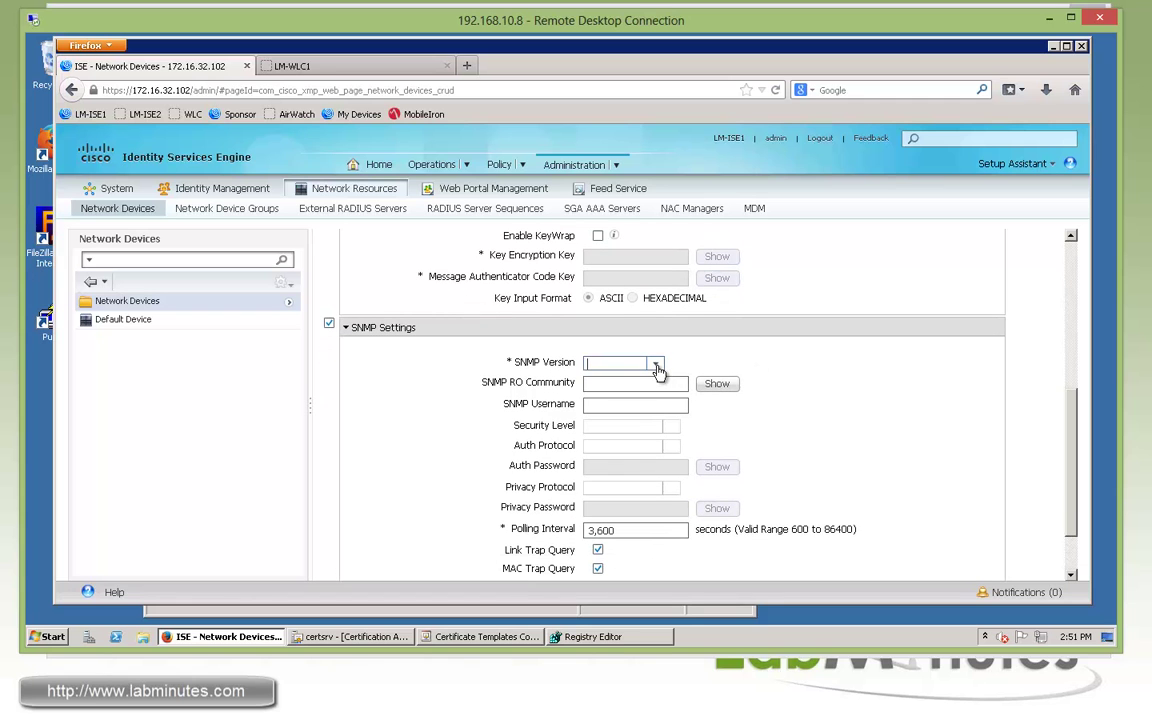
left_click(658, 368)
left_click(594, 389)
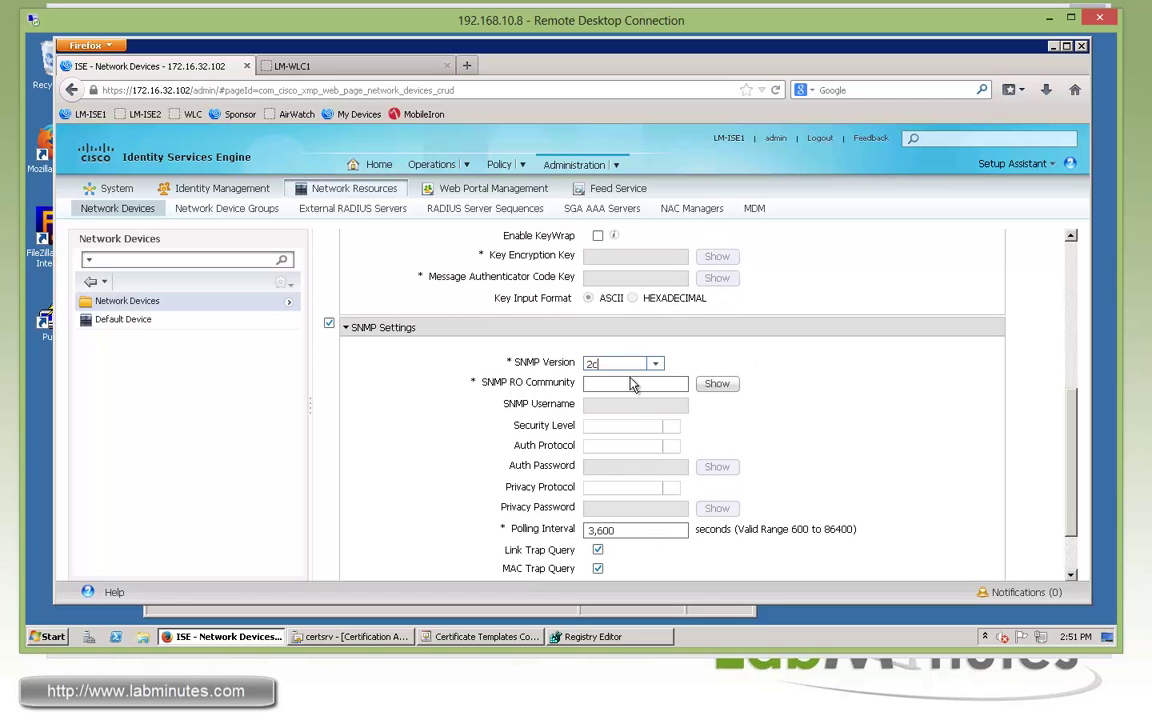
left_click(624, 385)
type("cisco")
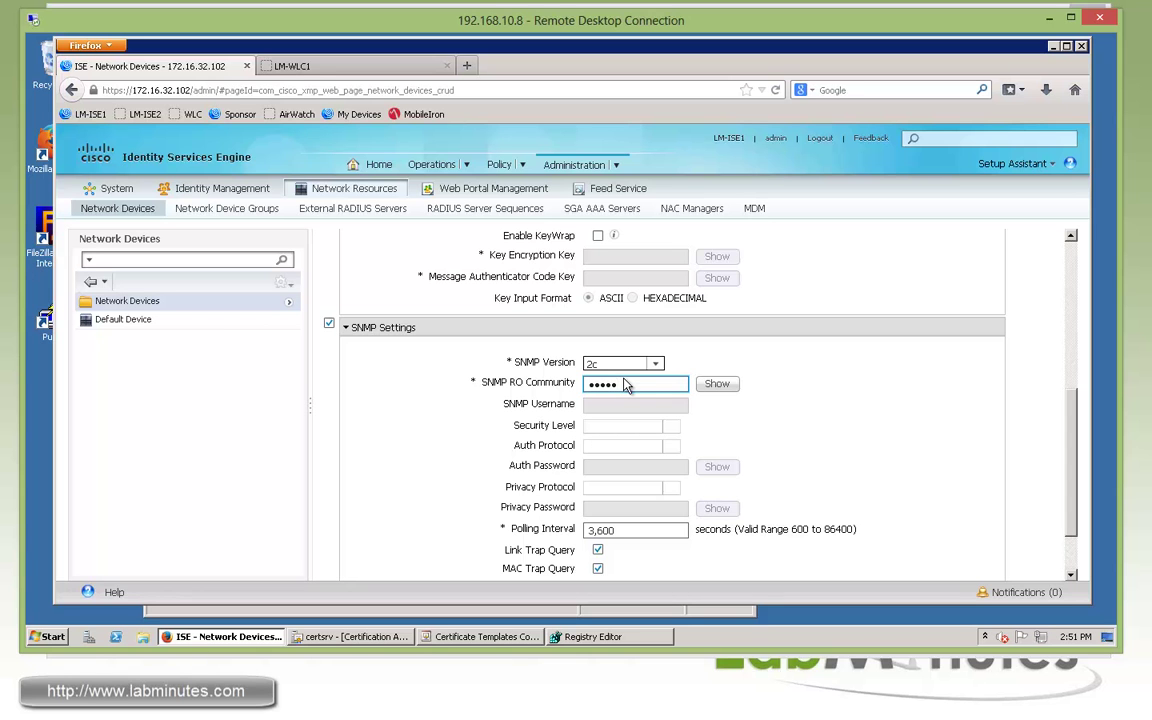
type("ro")
left_click(714, 387)
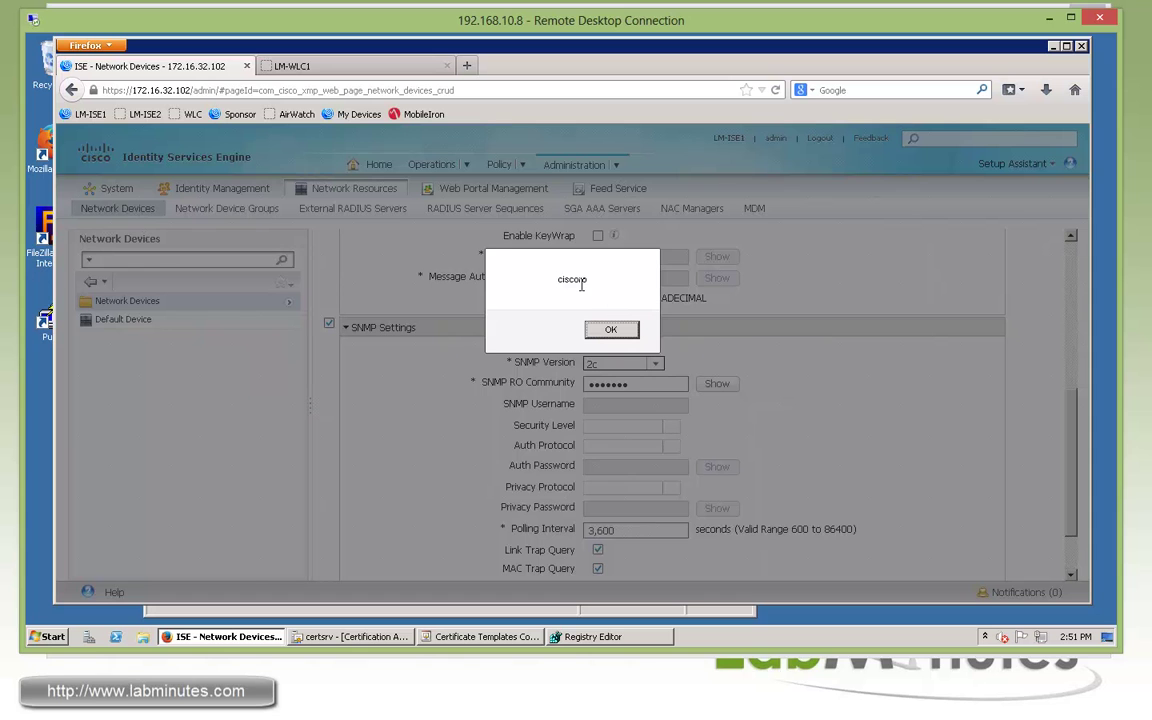
left_click(612, 331)
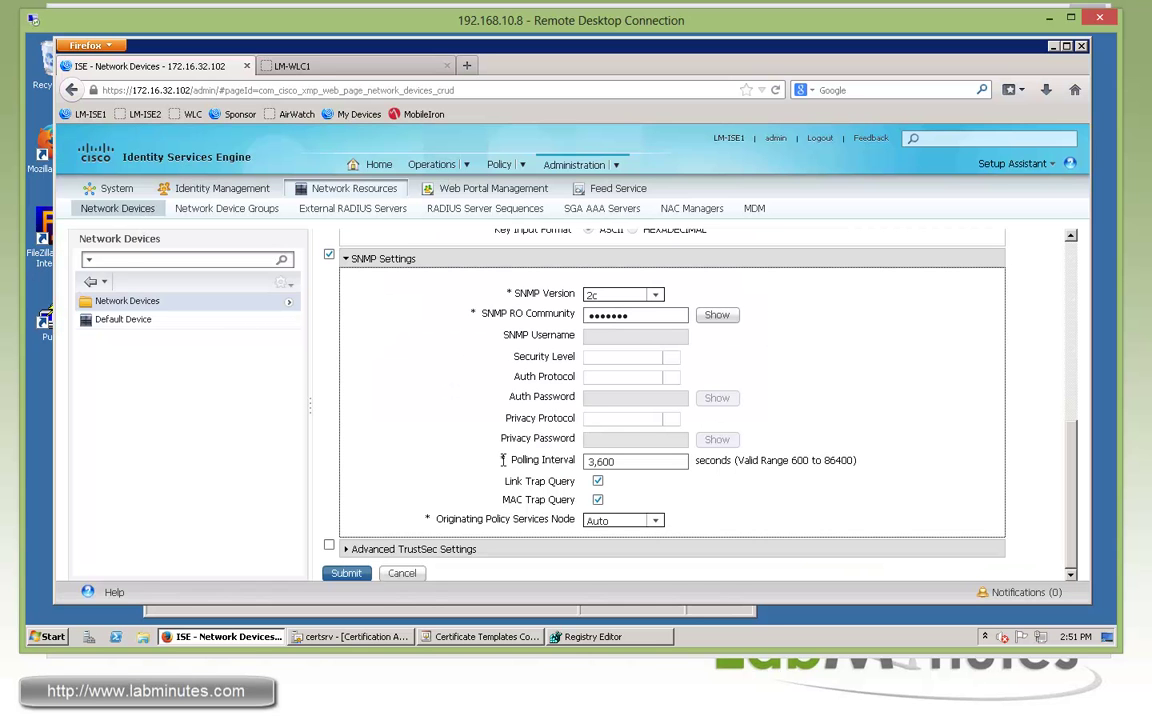
left_click(340, 573)
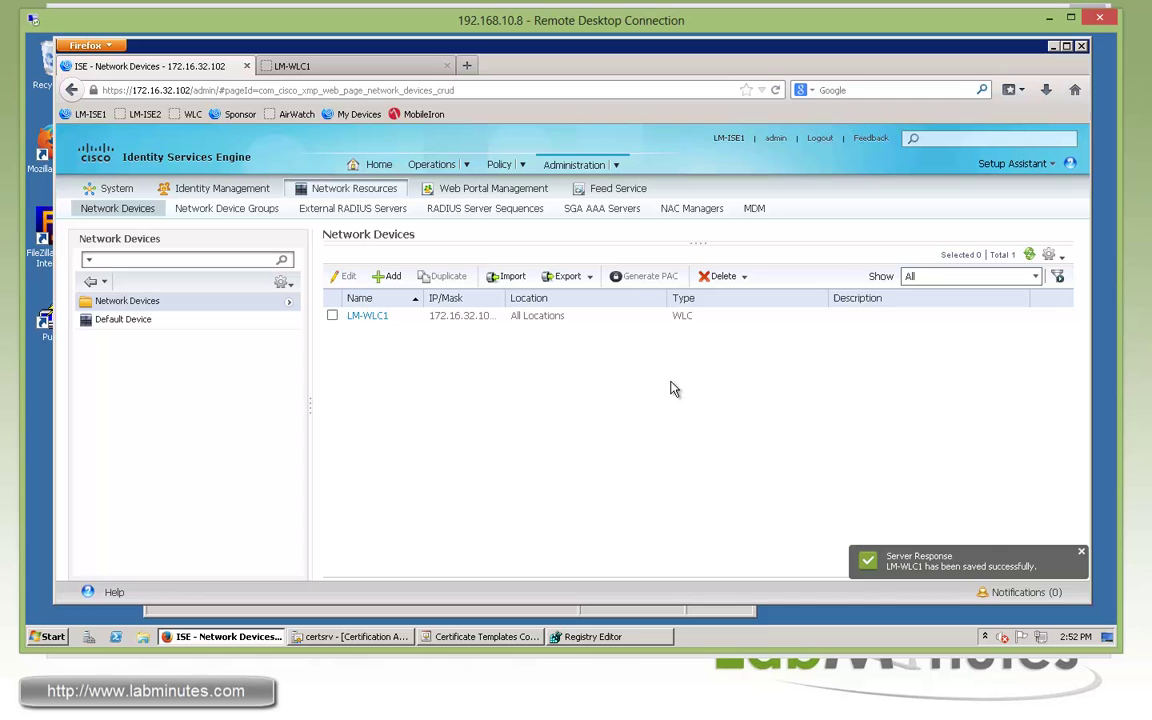
Review the LM_CERT_CN profile's X509 username attribute, then open Active Directory AD1
left_click(617, 168)
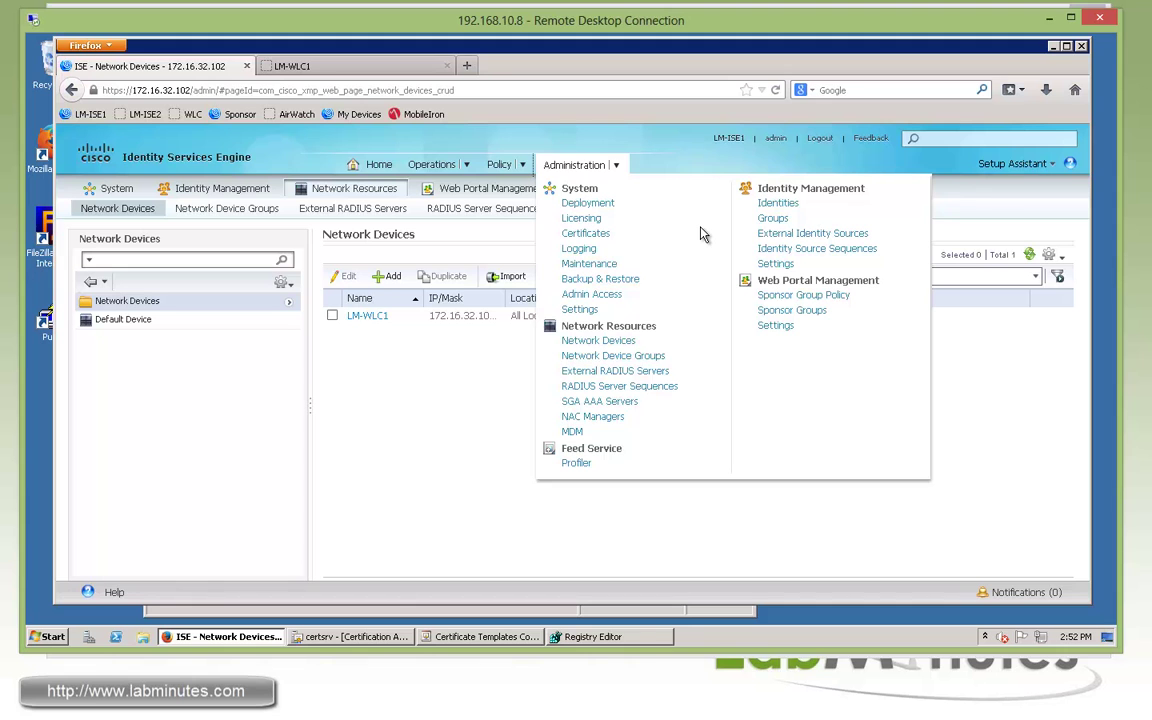
left_click(798, 236)
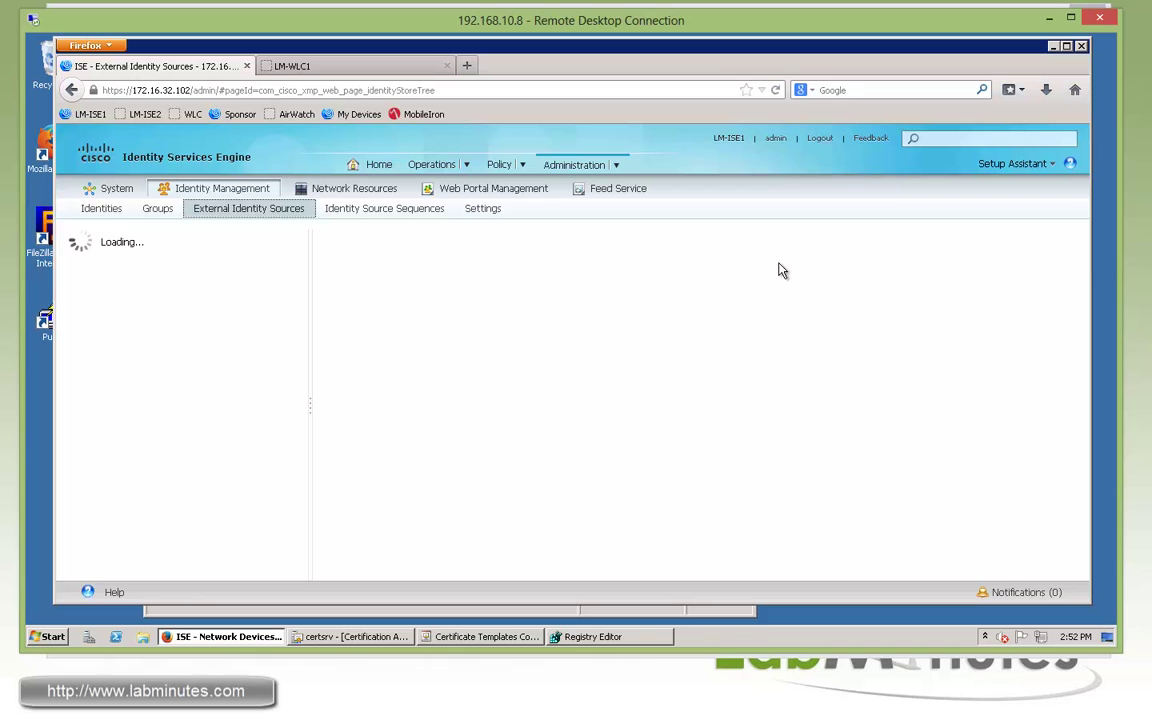
left_click(160, 280)
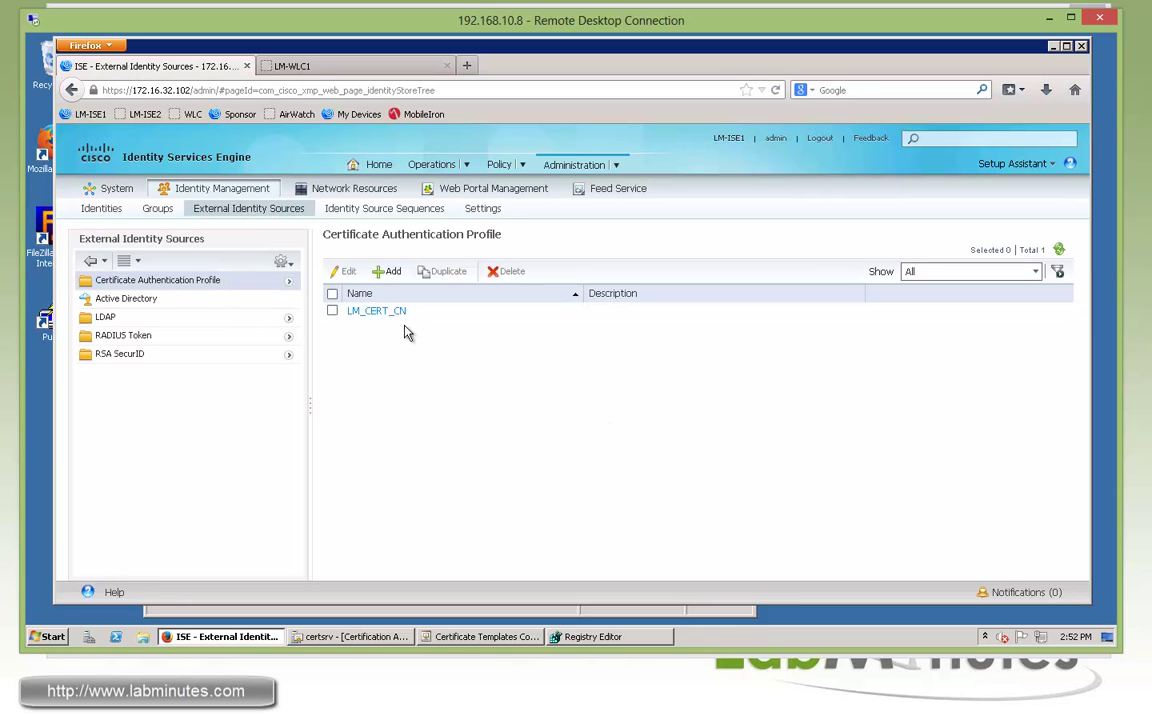
left_click(374, 311)
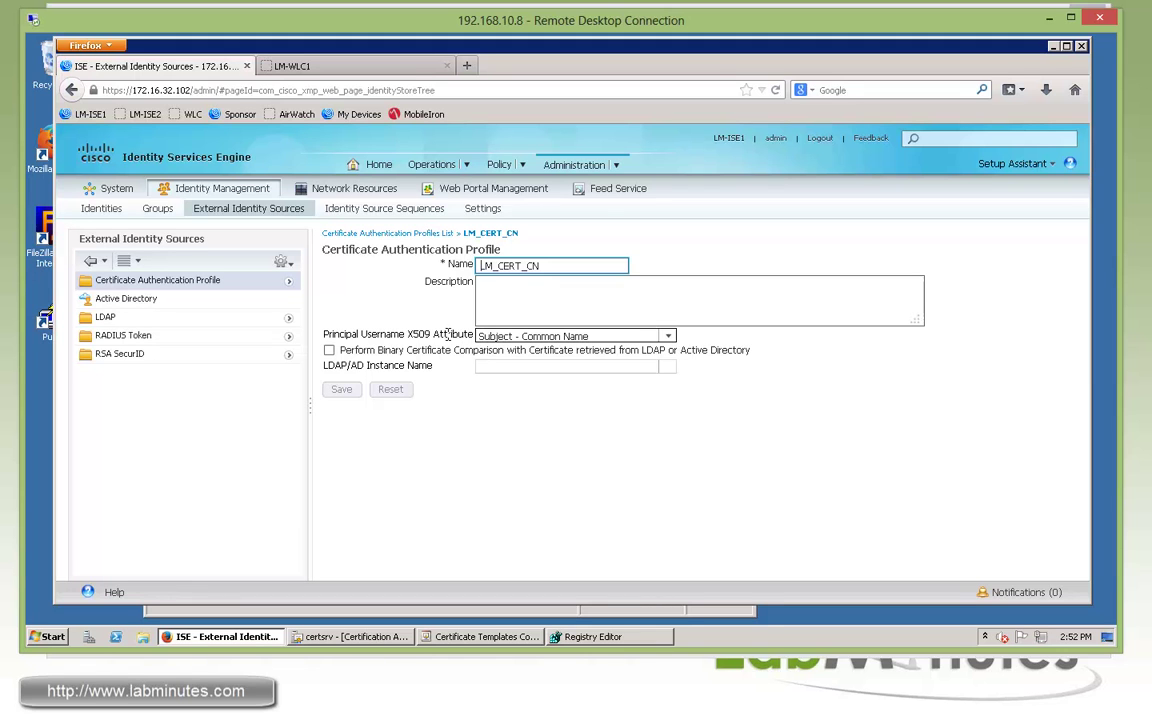
left_click_drag(444, 334, 358, 333)
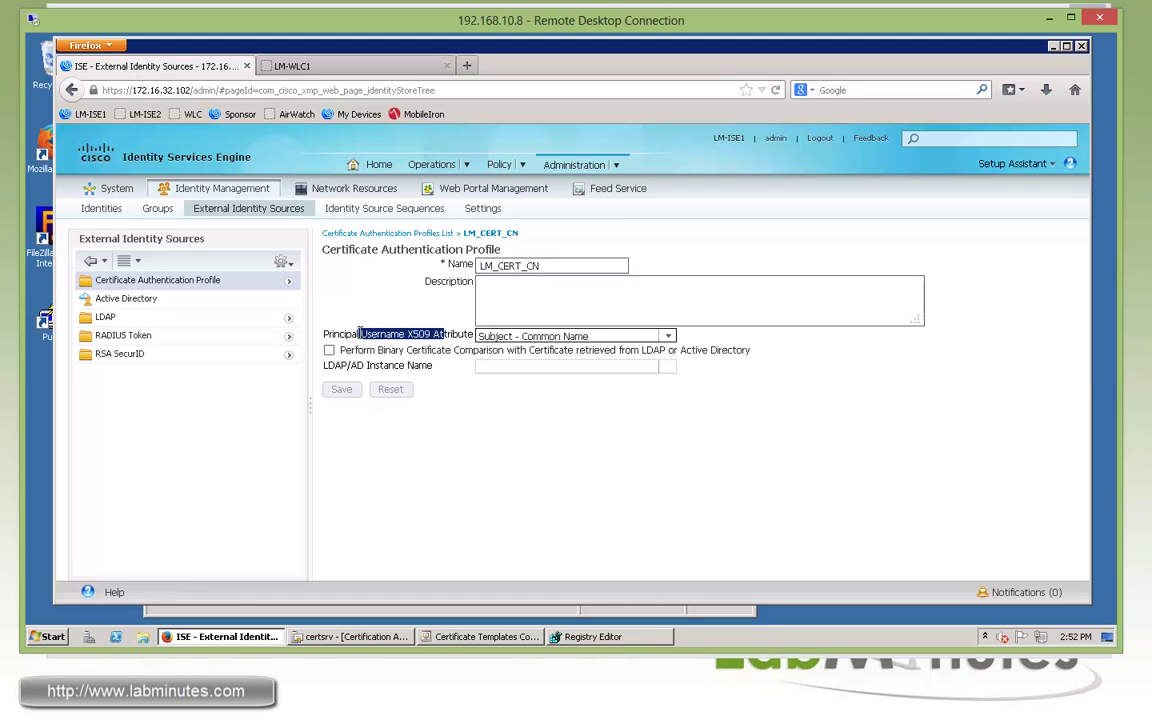
left_click(250, 297)
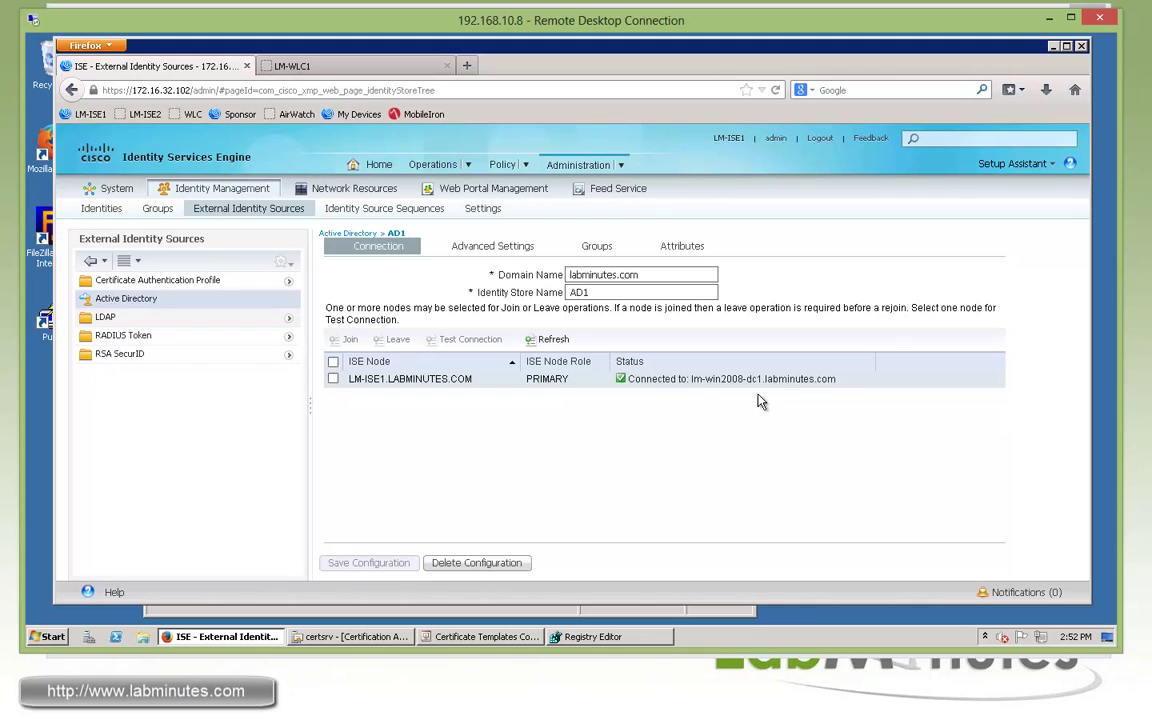
Retrieve the labminutes.com groups into AD1's Select Directory Groups list
left_click(597, 249)
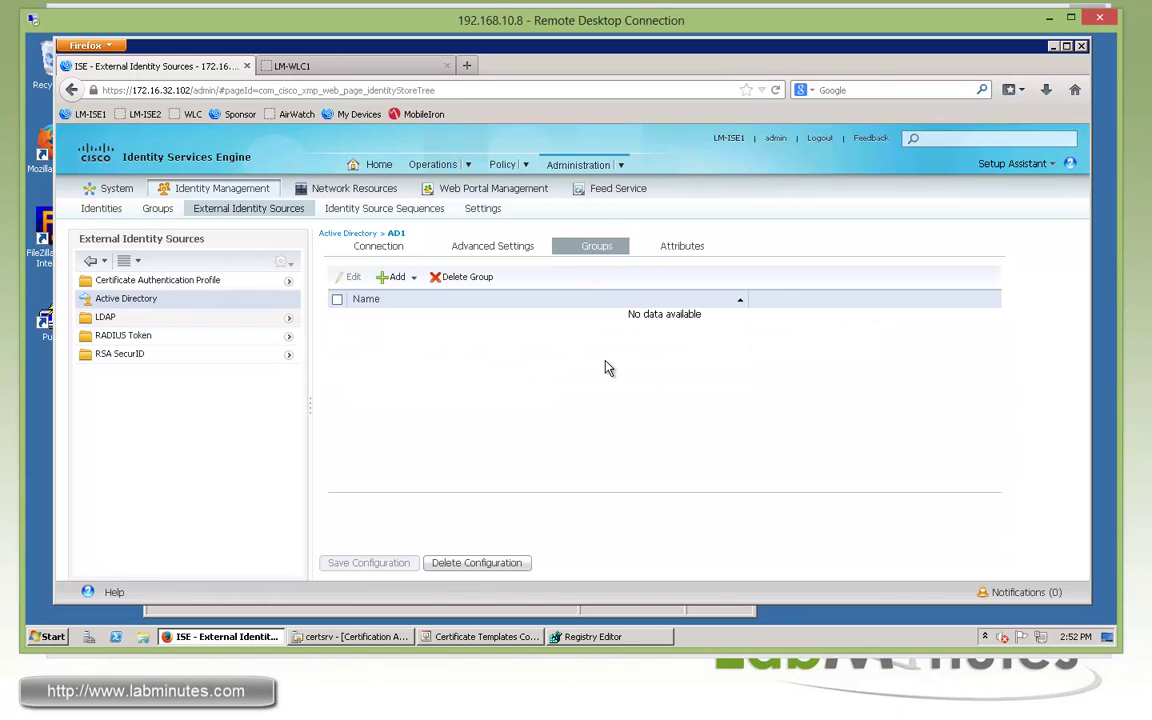
left_click(411, 277)
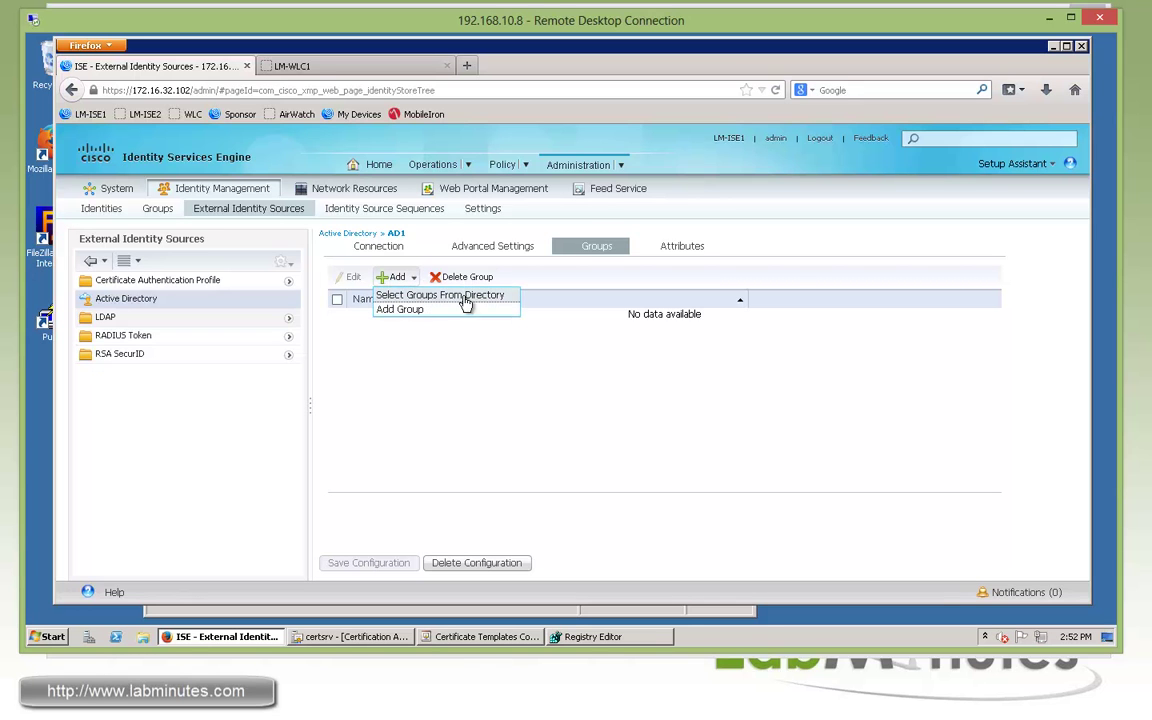
left_click(417, 297)
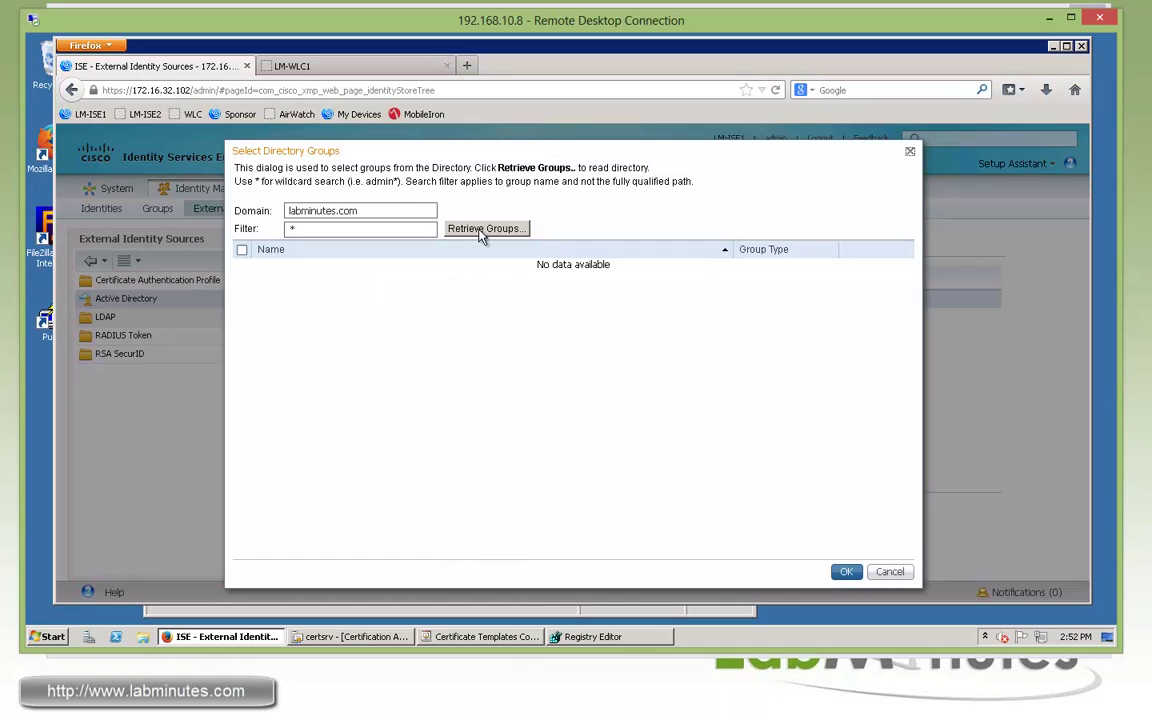
left_click(480, 229)
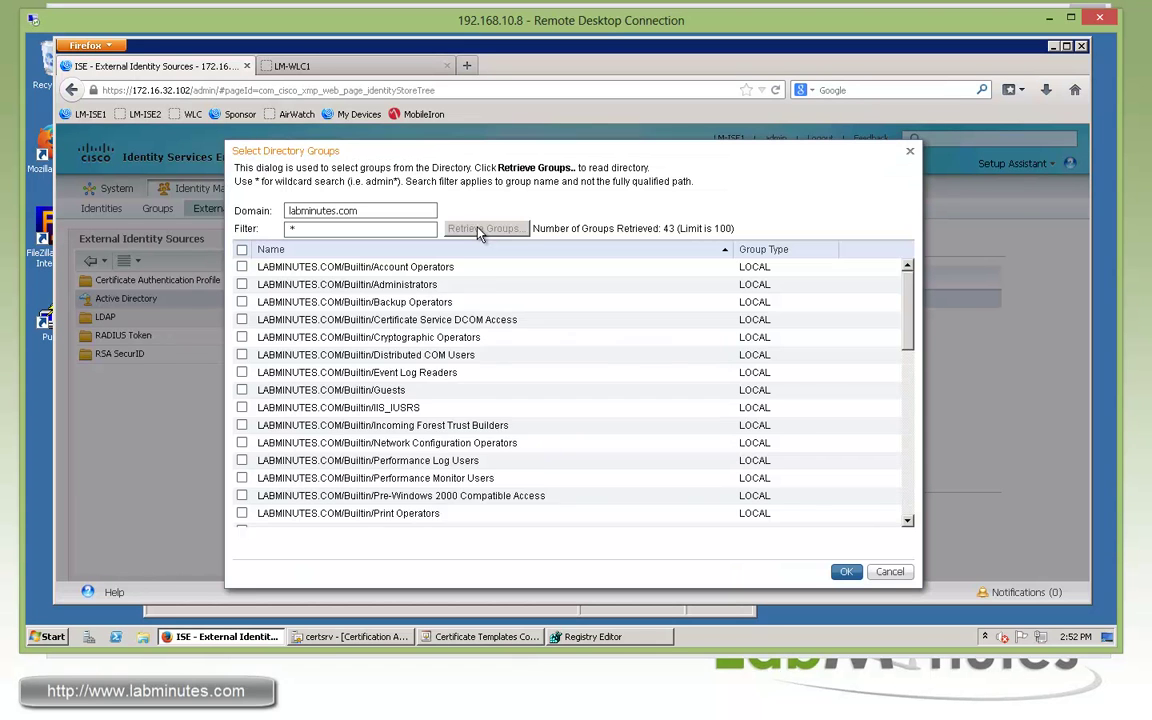
scroll(514, 300, "down", 1)
scroll(912, 284, "up", 2)
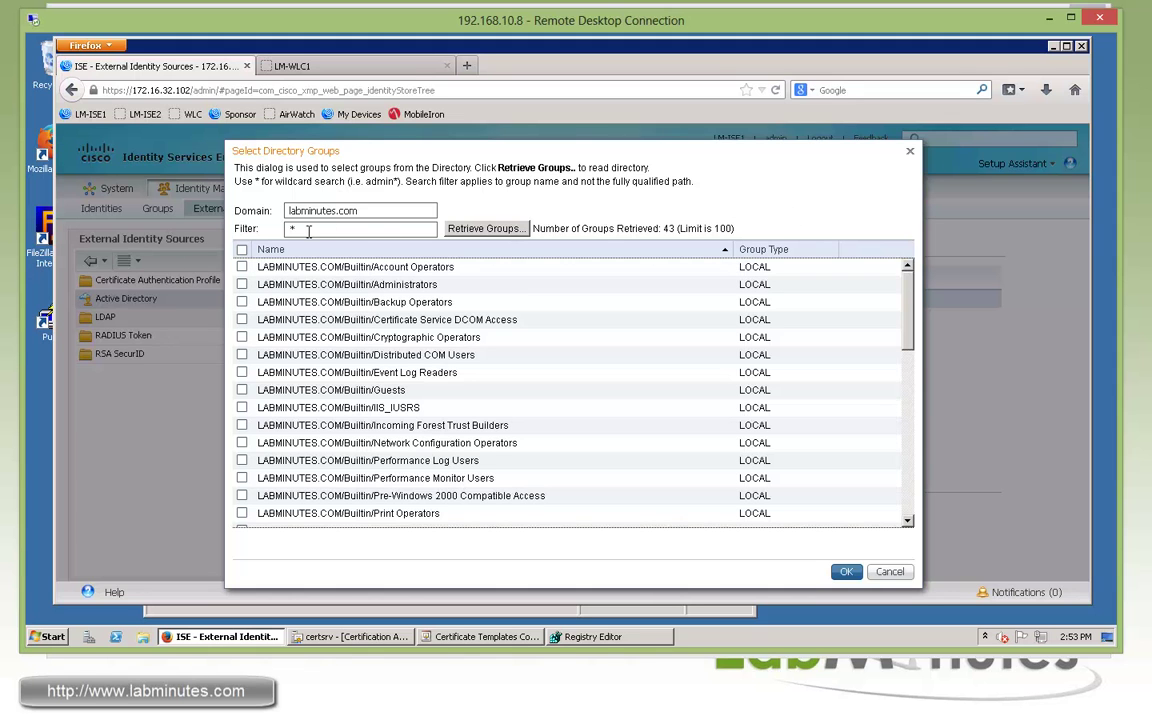
left_click_drag(308, 231, 270, 231)
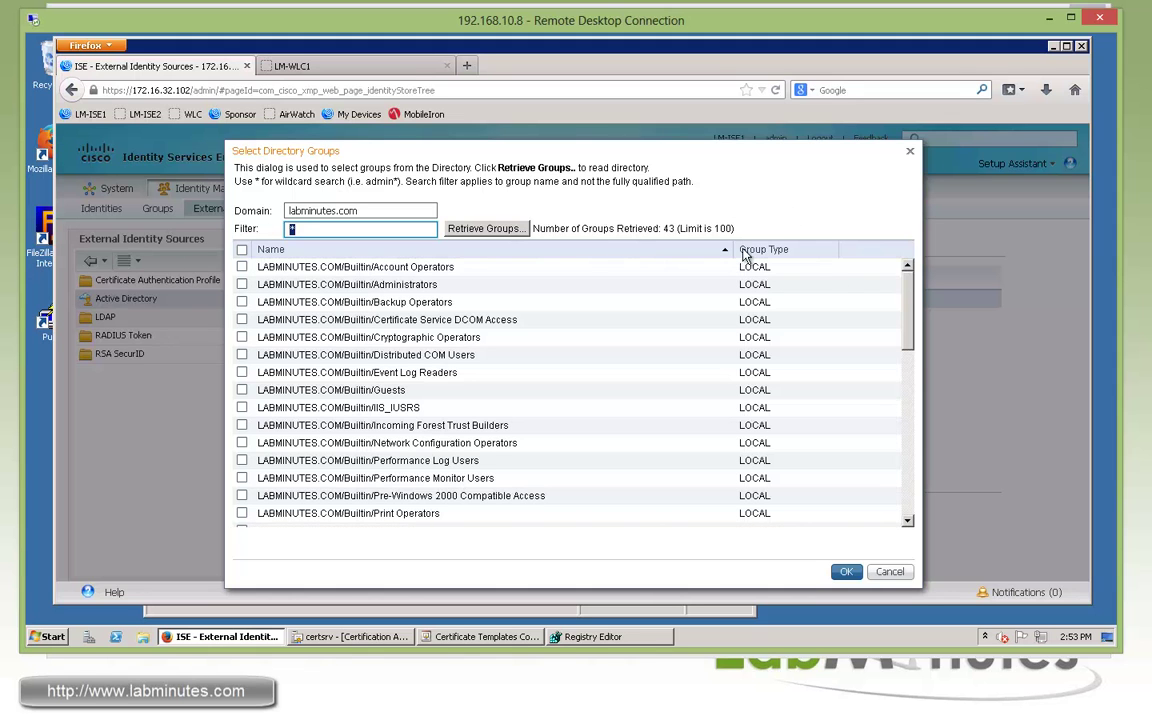
left_click(750, 214)
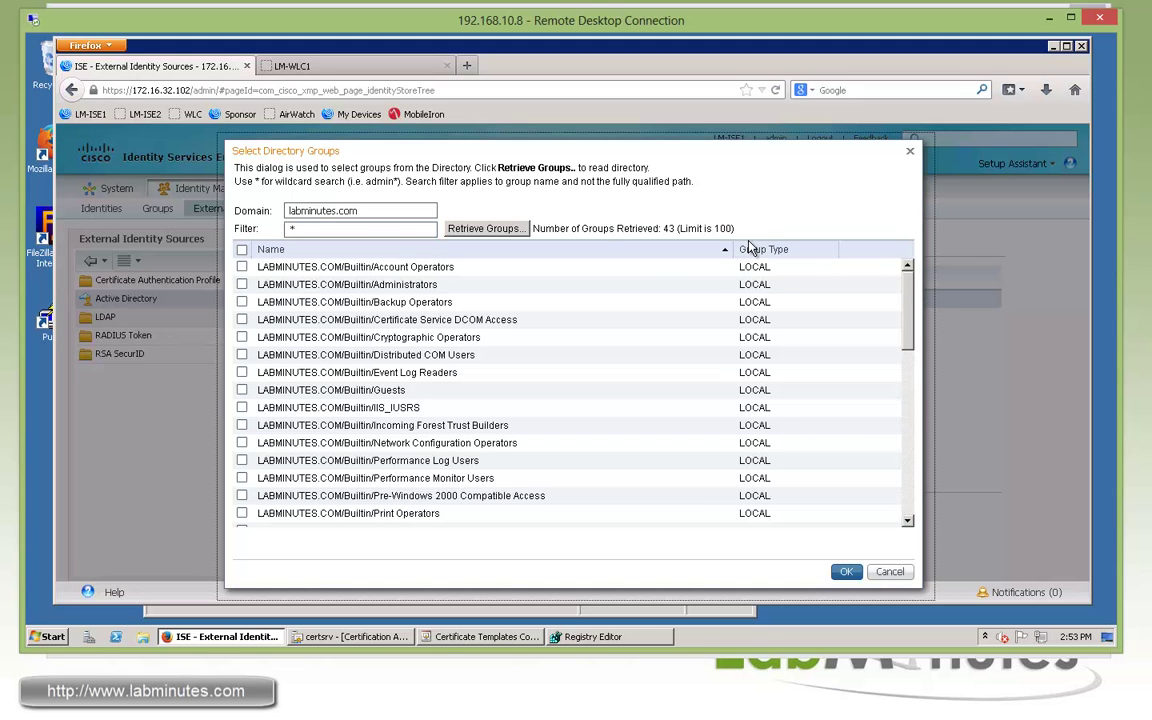
left_click_drag(733, 228, 680, 228)
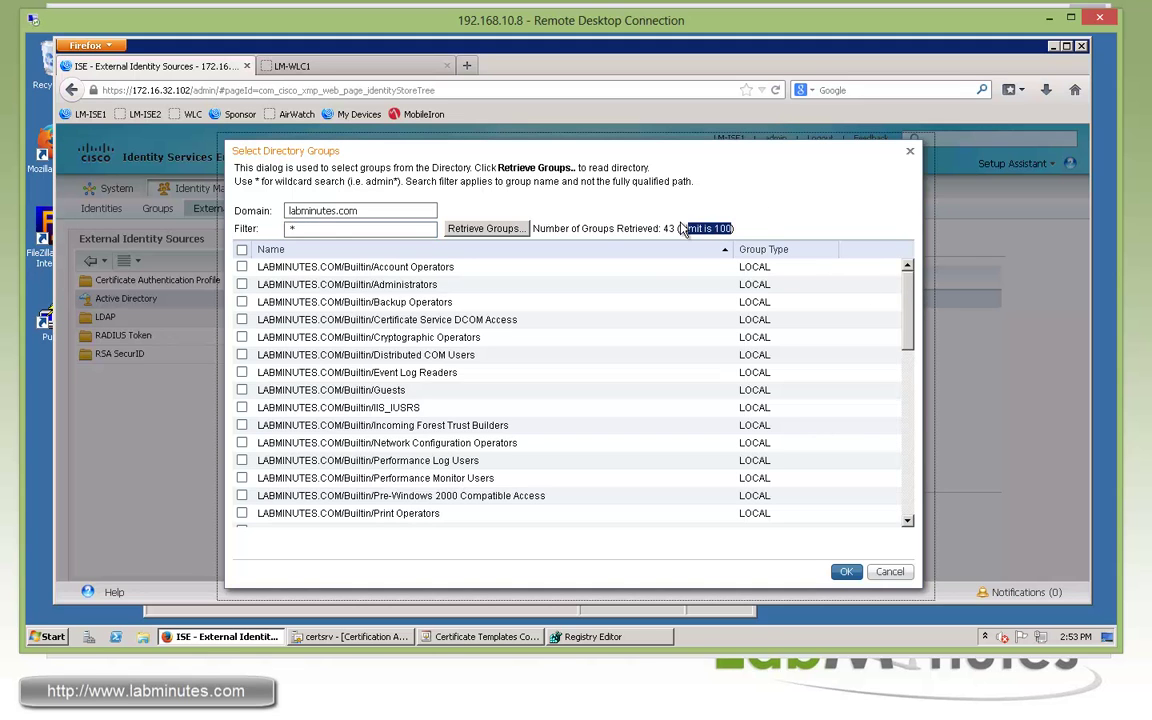
left_click(356, 230)
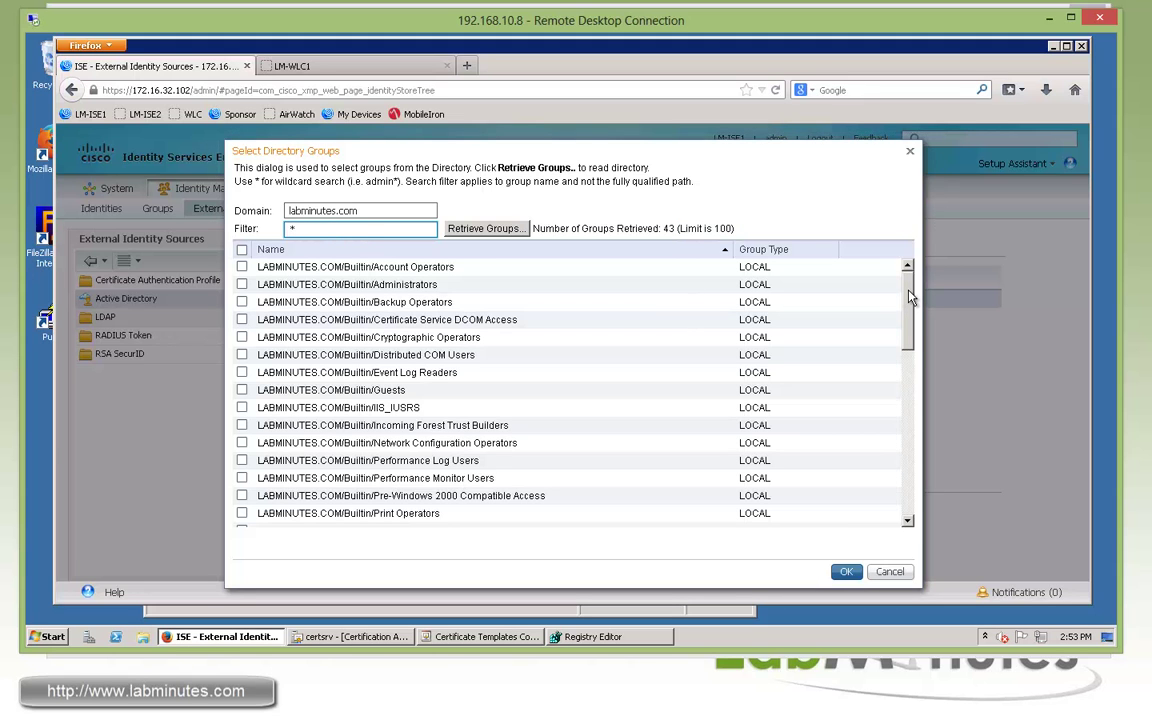
left_click_drag(909, 296, 912, 399)
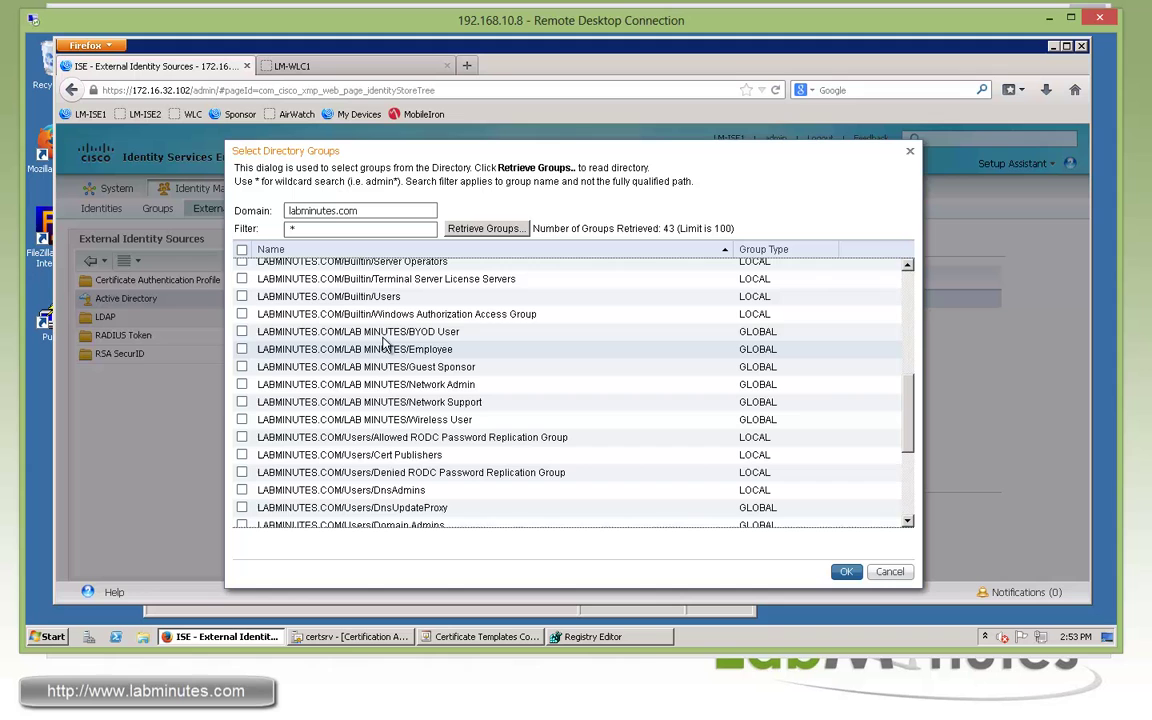
Tick BYOD User, Employee, Guest Sponsor, Network Admin, Network Support, Wireless User and Domain Computers
left_click(241, 332)
left_click(242, 349)
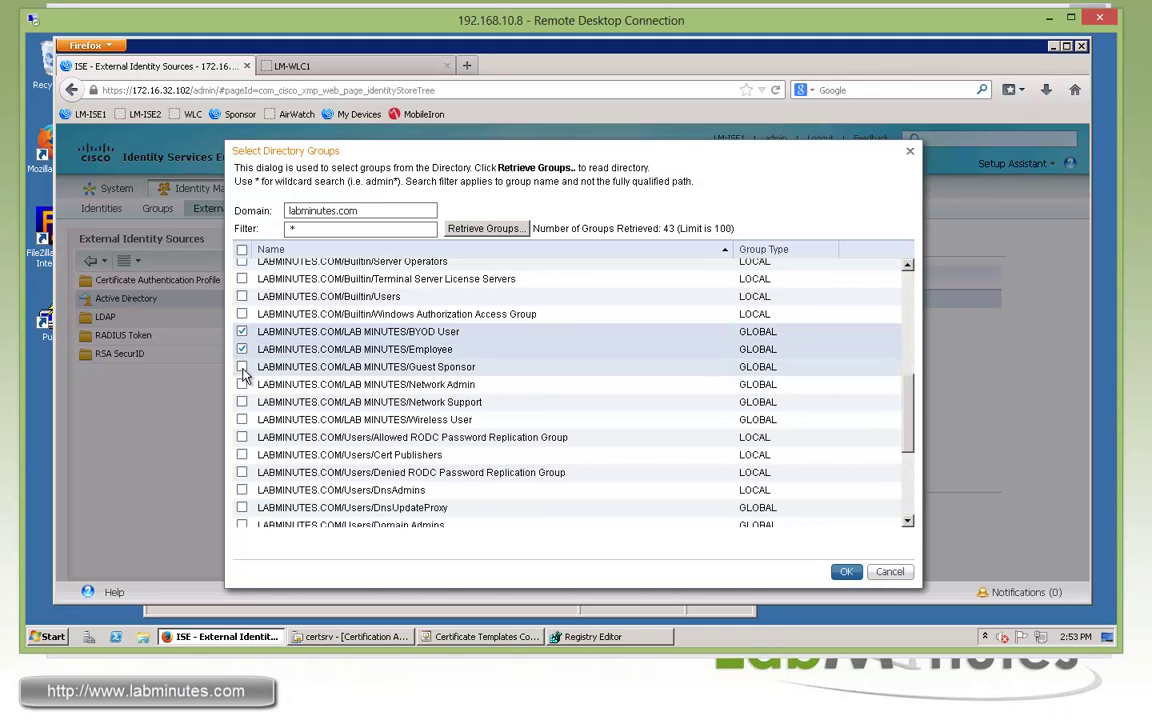
left_click(242, 367)
left_click(242, 384)
left_click(242, 402)
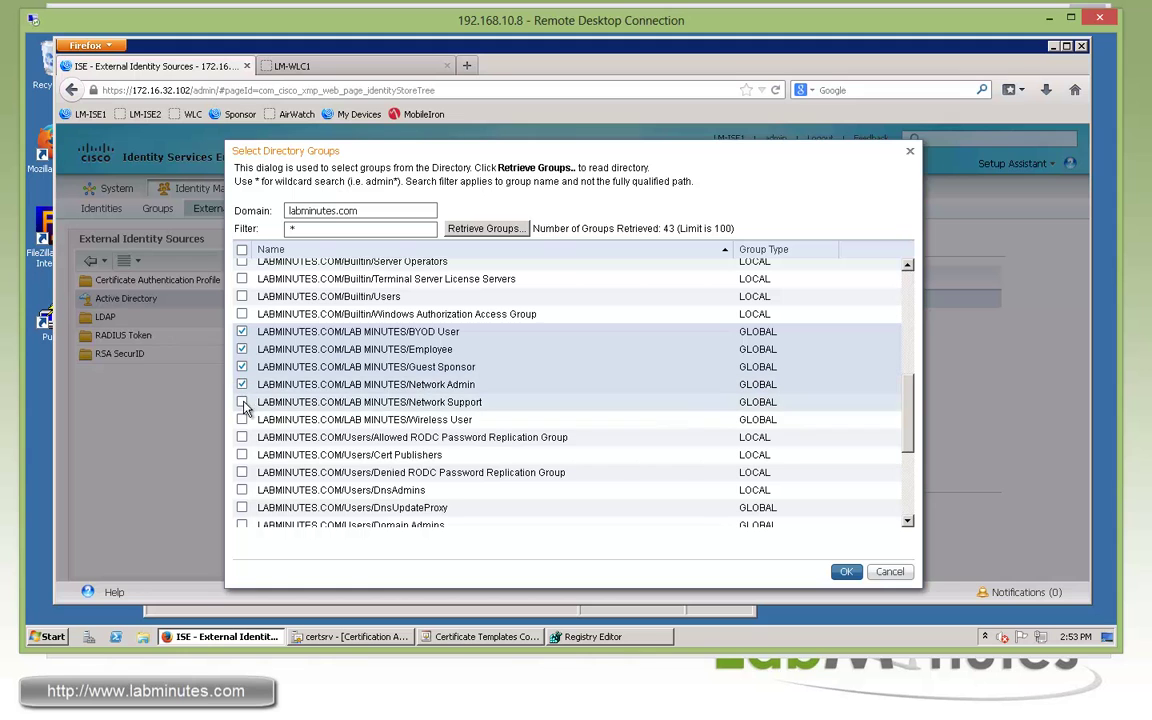
left_click(242, 419)
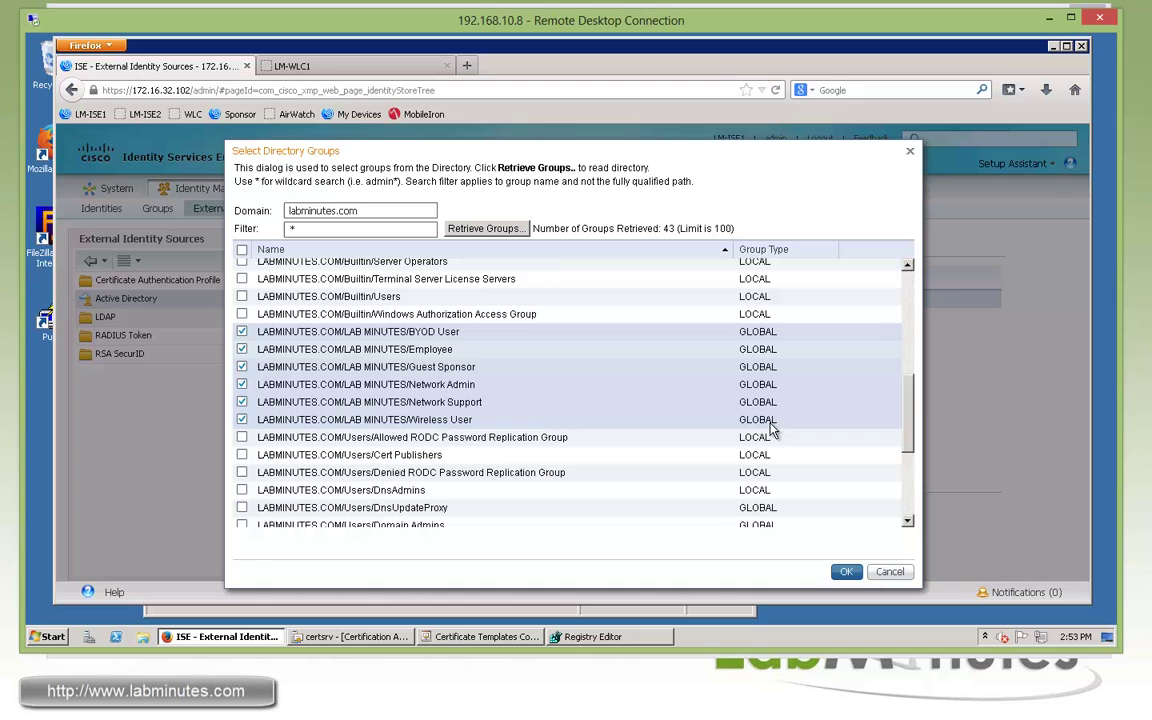
scroll(904, 487, "down", 4)
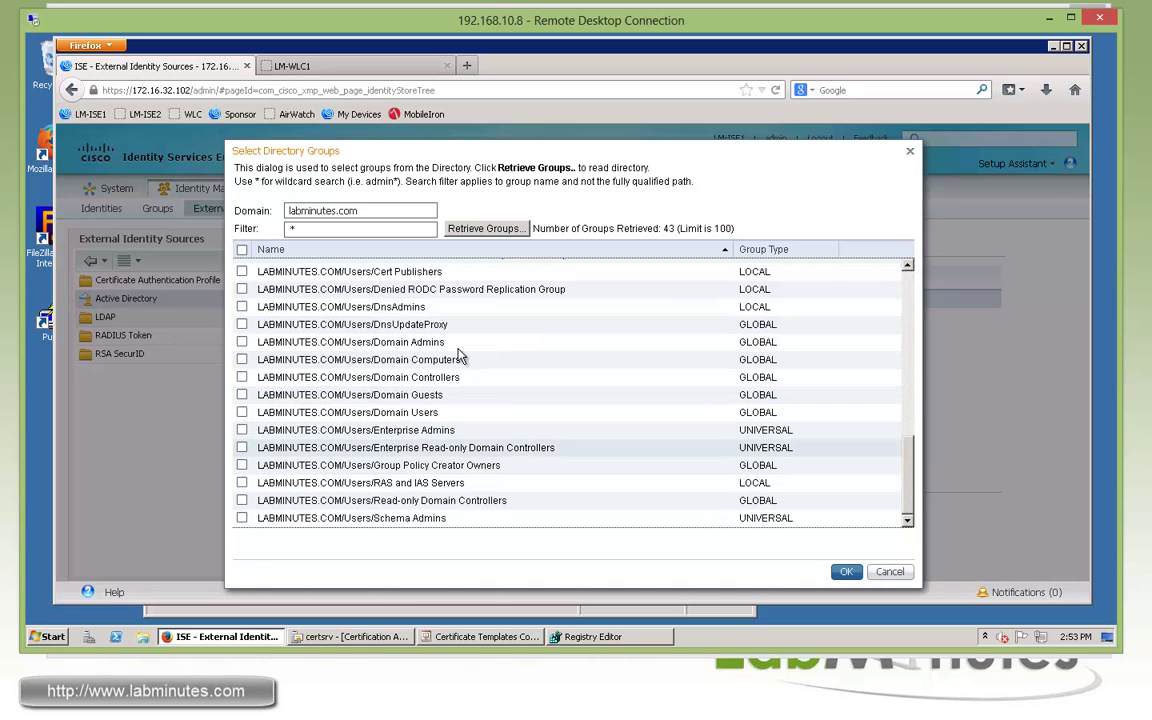
left_click(242, 360)
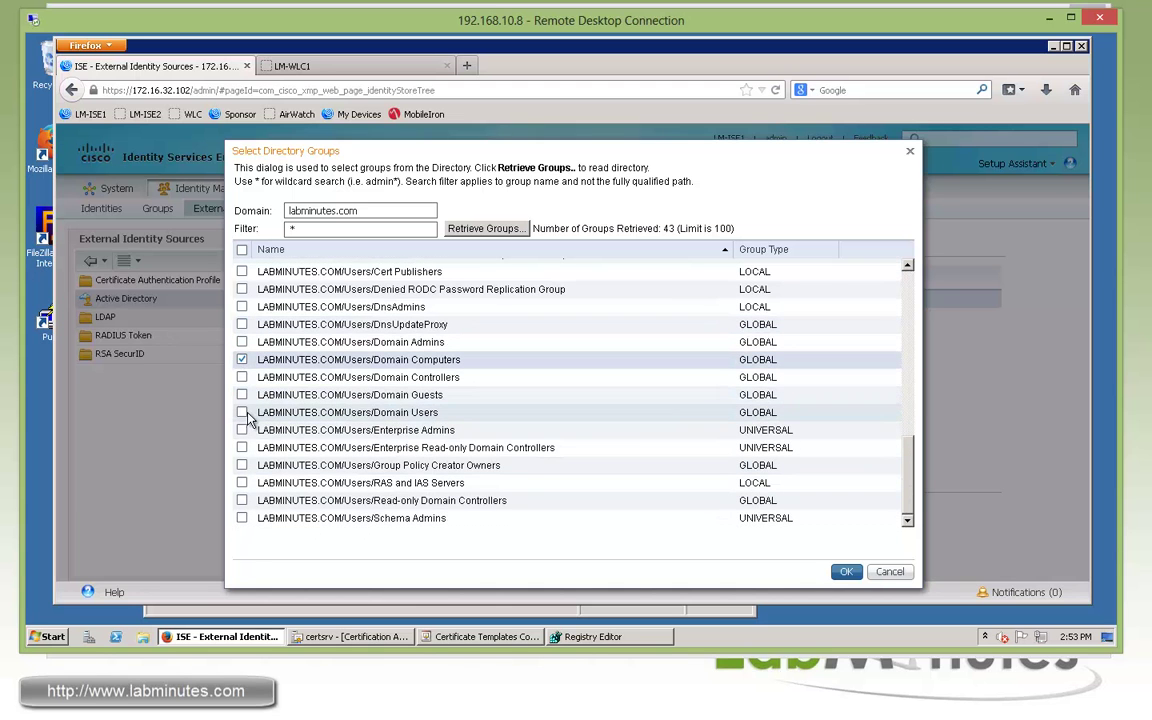
Add the chosen groups to AD1, save the configuration, and go to Identity Source Sequences
left_click(846, 571)
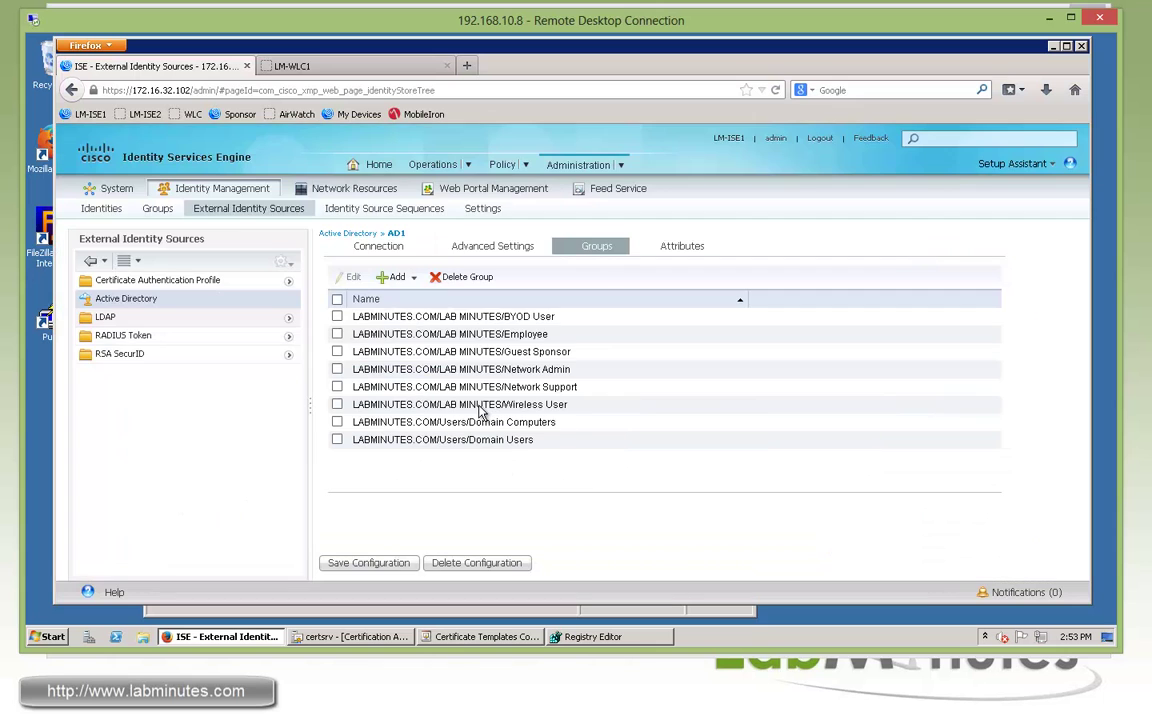
left_click(375, 564)
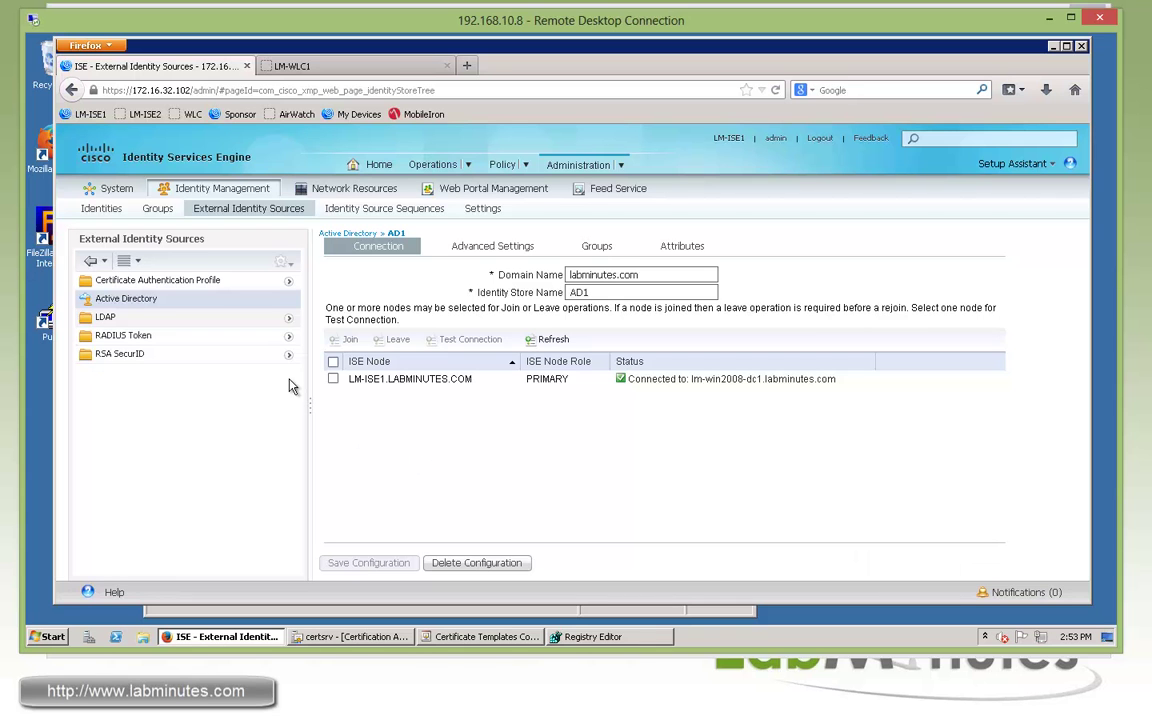
left_click(350, 211)
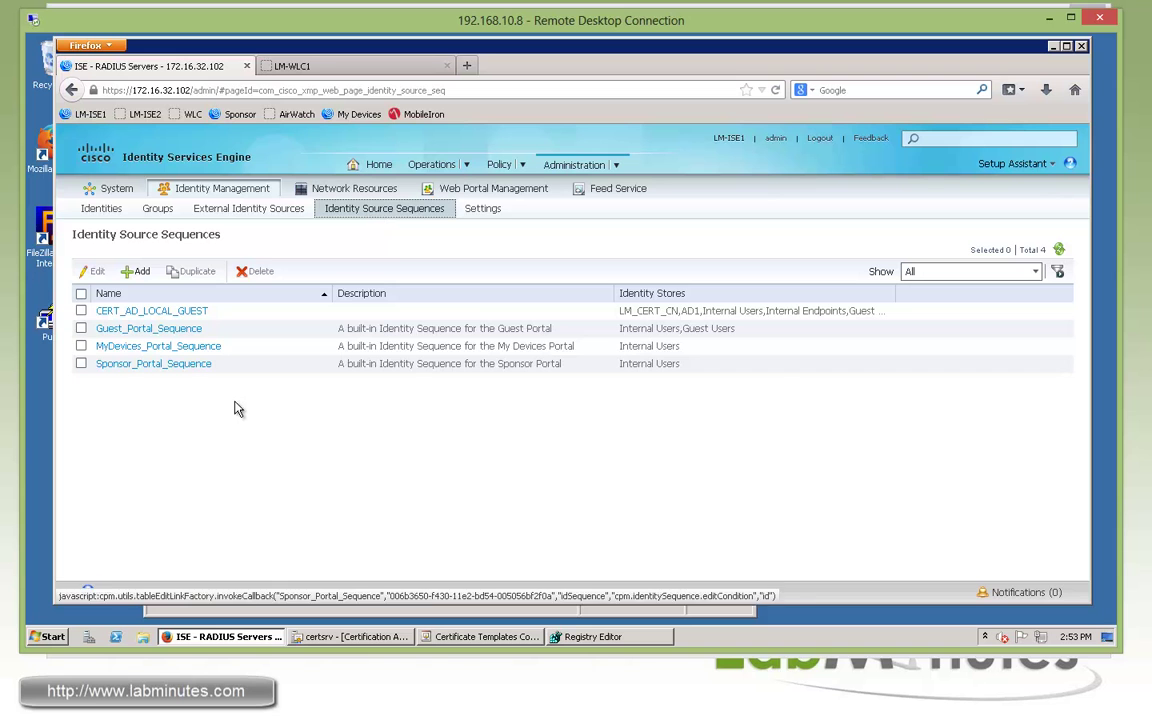
Inspect CERT_AD_LOCAL_GUEST: LM_CERT_CN profile, searching AD1, Internal Users, Internal Endpoints, Guest Users
left_click(183, 313)
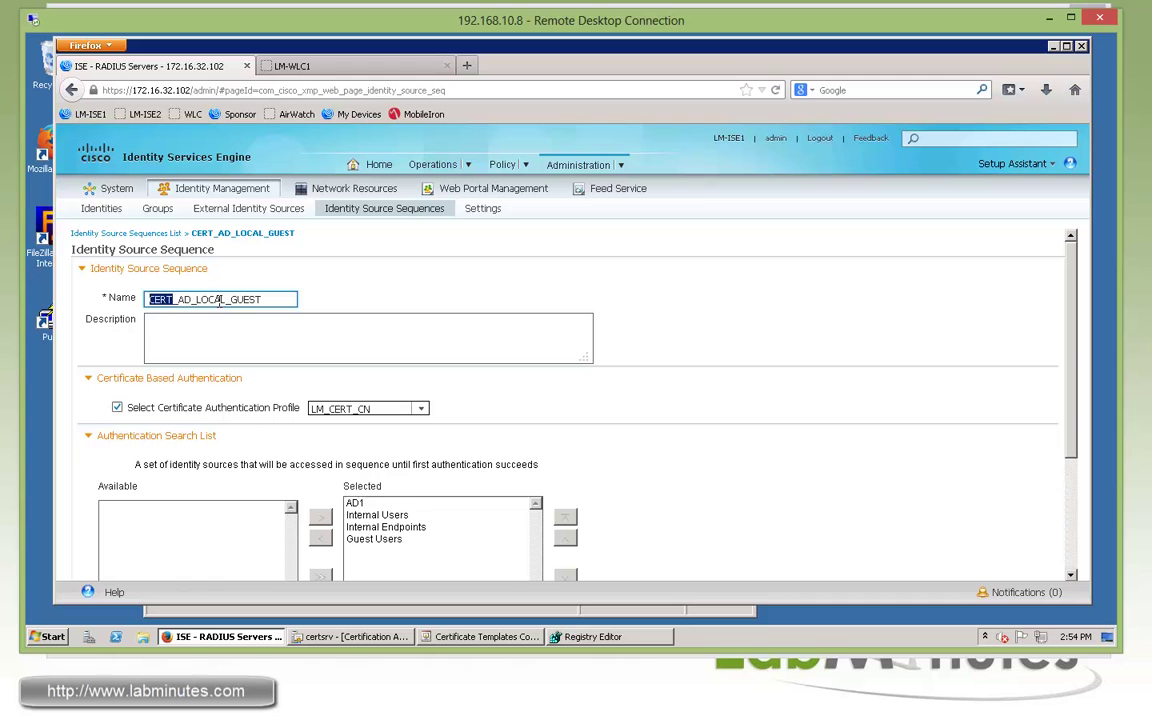
left_click(566, 300)
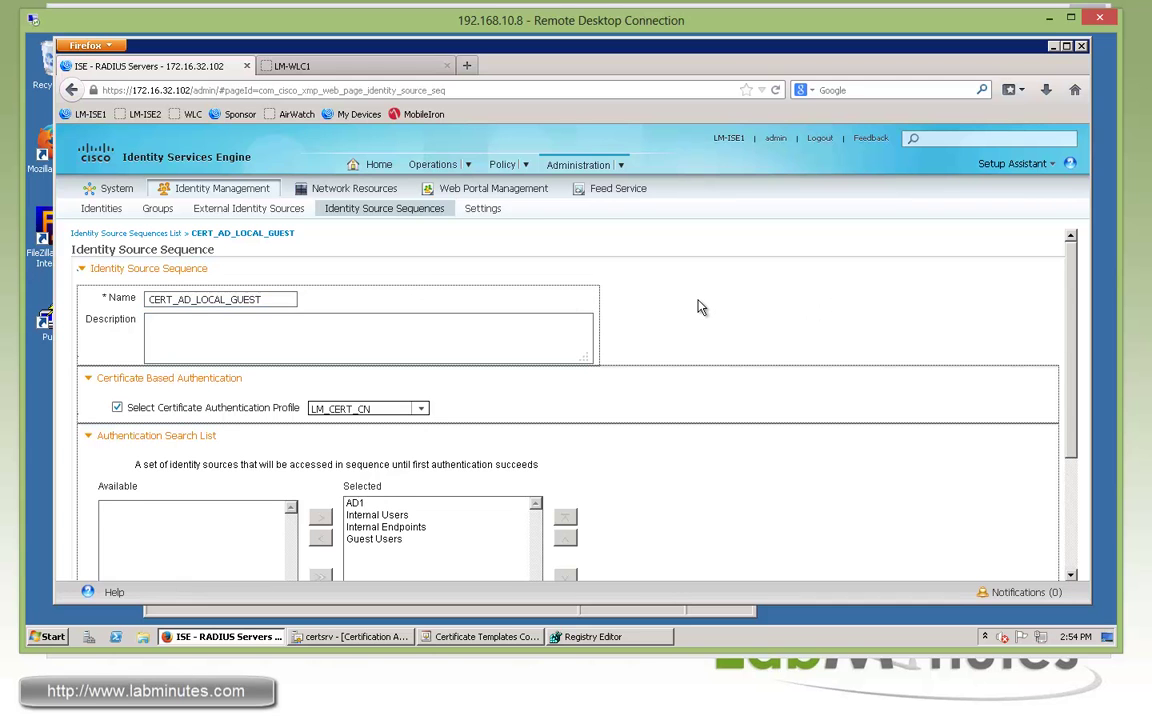
scroll(700, 307, "down", 1)
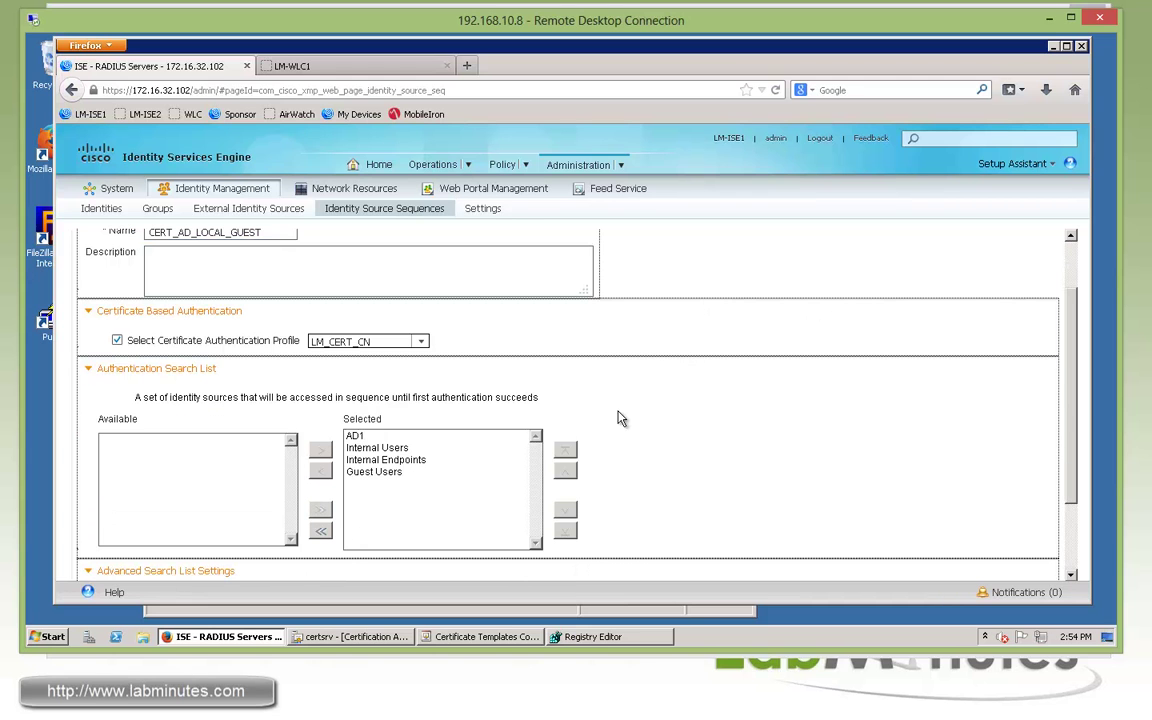
left_click(358, 437)
left_click(394, 449)
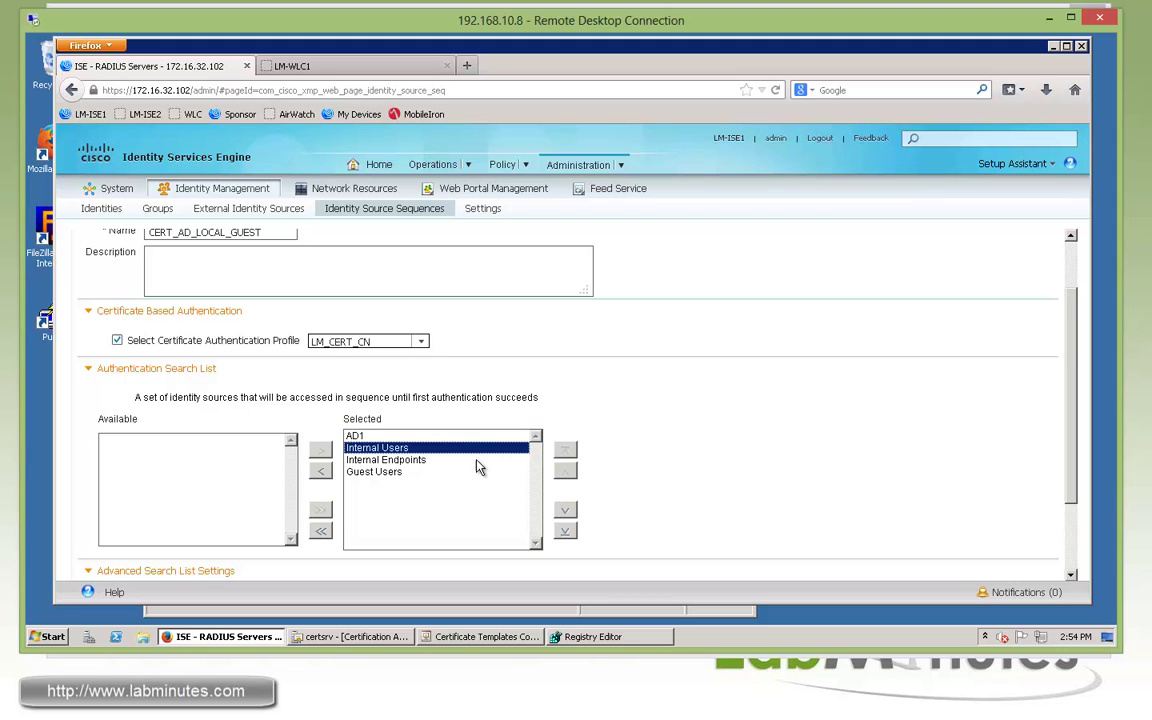
left_click(385, 461)
left_click(375, 472)
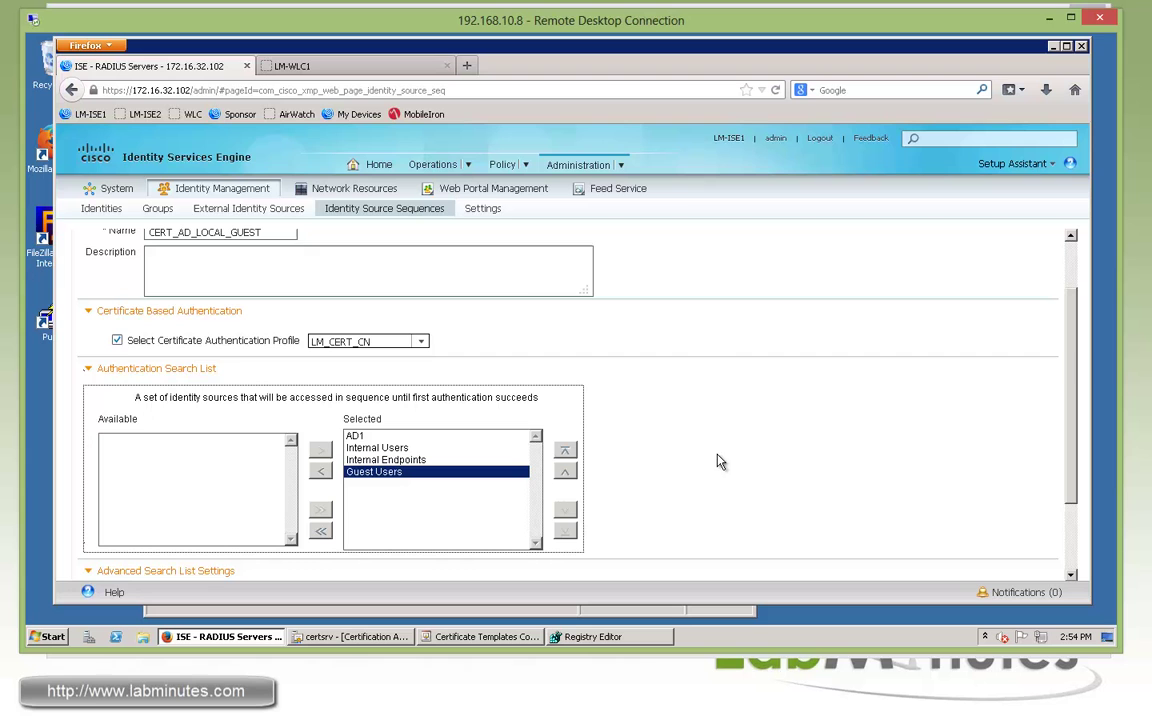
scroll(693, 463, "down", 2)
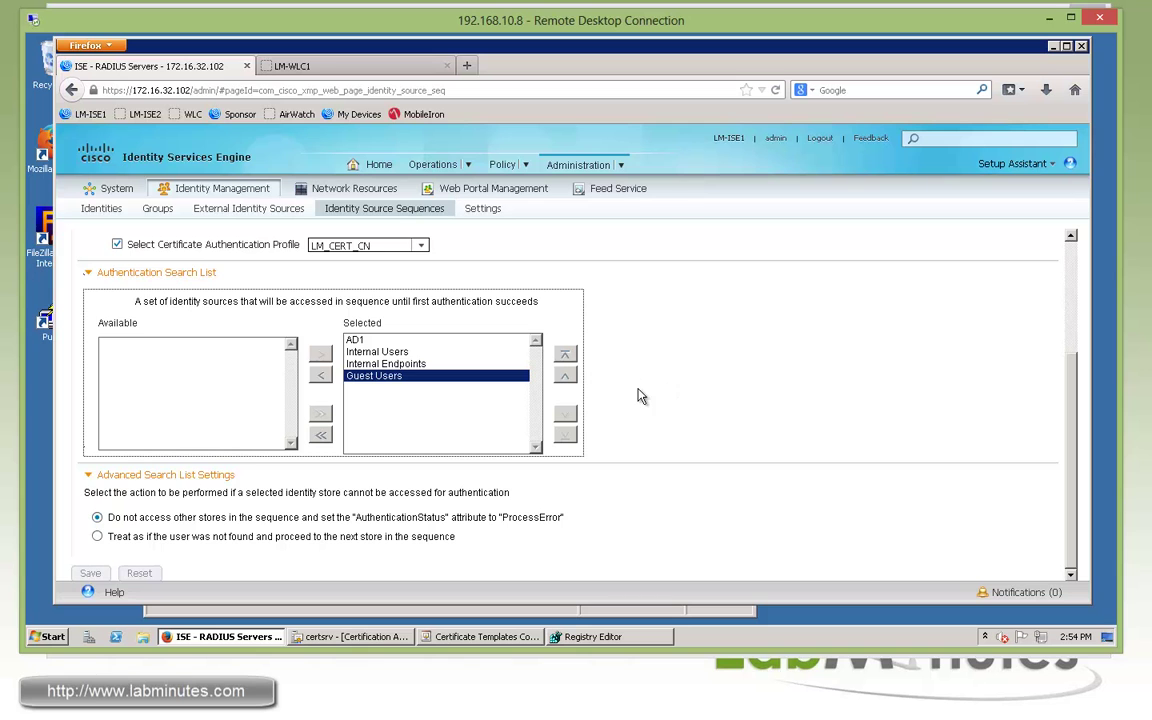
scroll(668, 400, "up", 1)
scroll(668, 400, "up", 2)
scroll(668, 400, "up", 2)
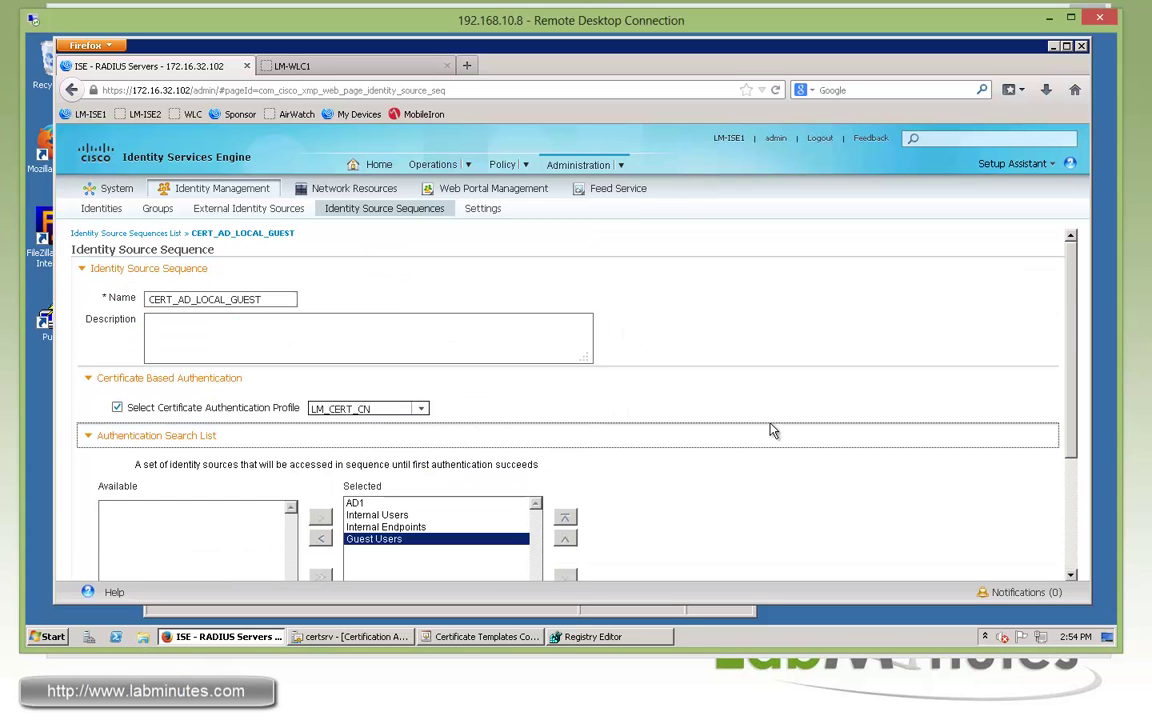
mouse_move(623, 170)
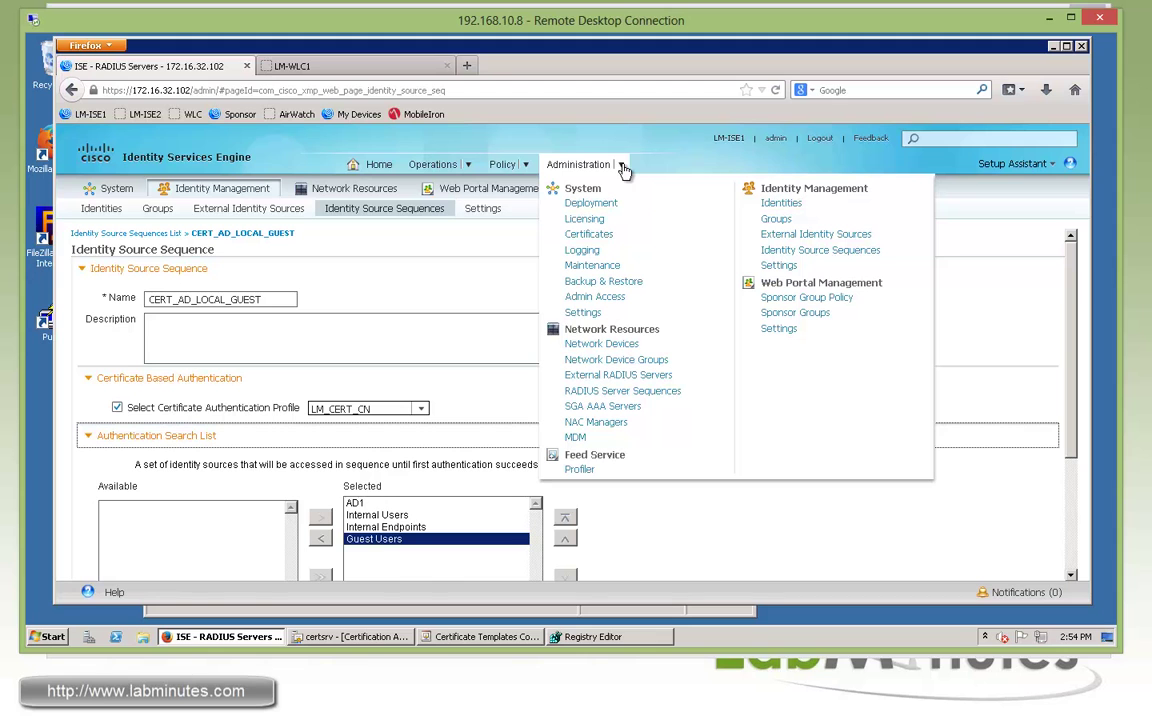
Set the My Devices portal authentication source to CERT_AD_LOCAL_GUEST and save it
left_click(779, 329)
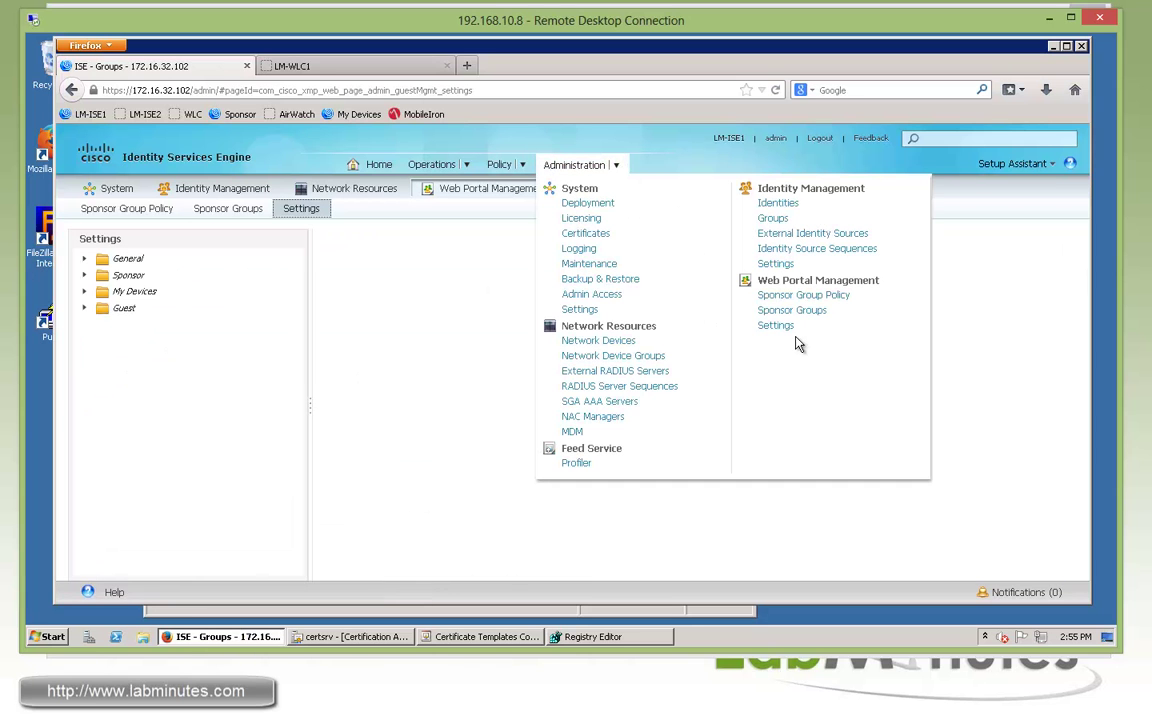
left_click(85, 292)
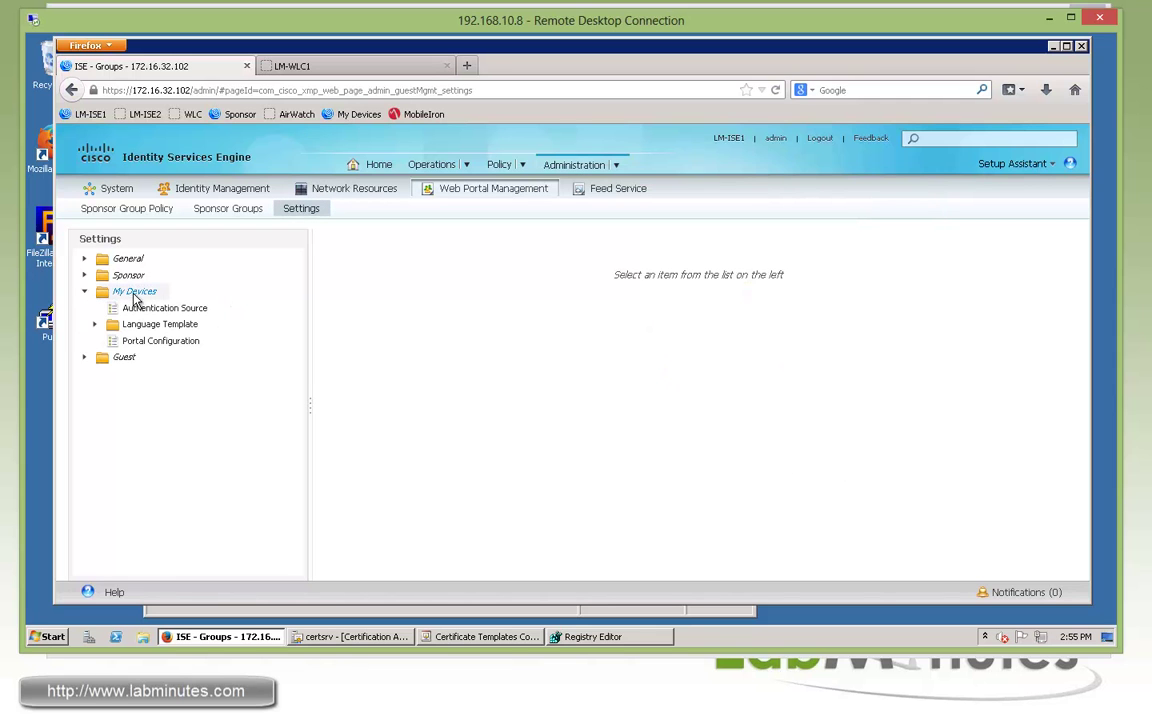
left_click(147, 312)
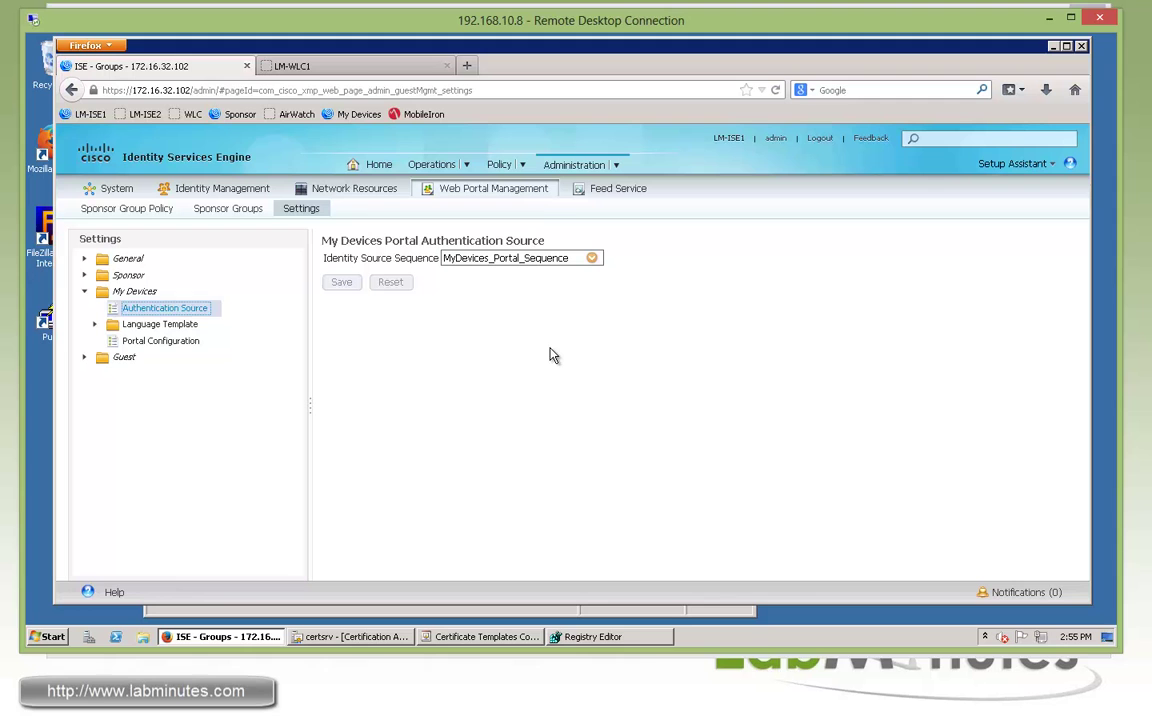
left_click(592, 258)
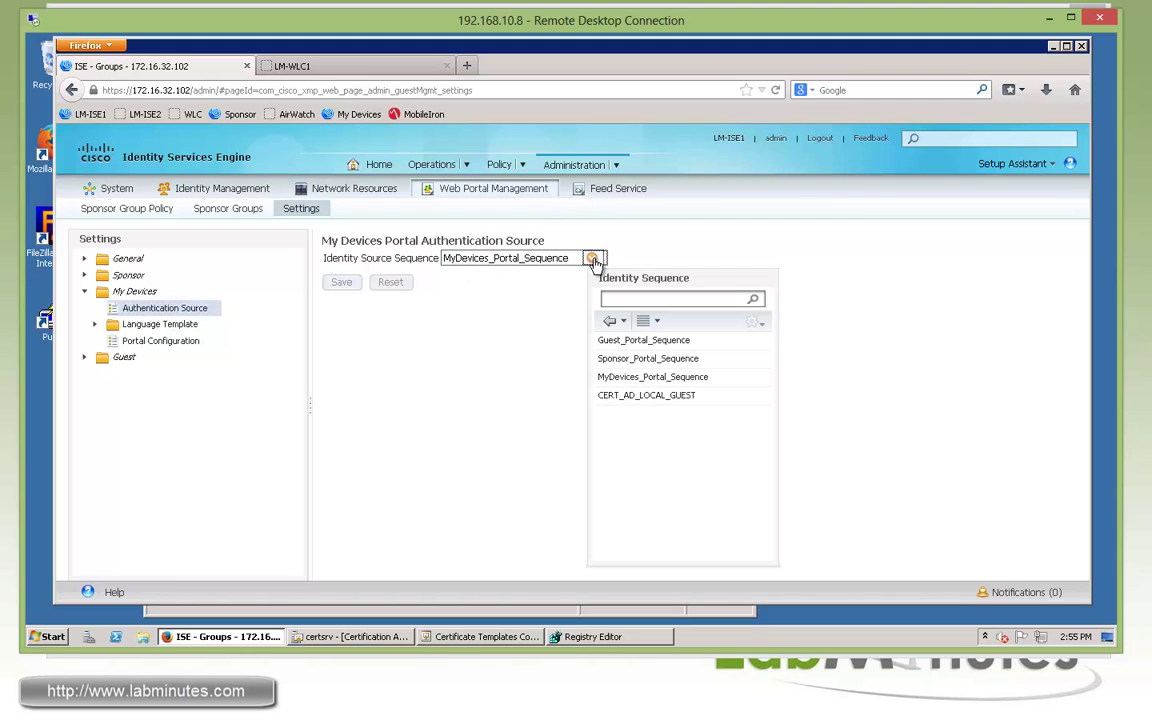
left_click(632, 401)
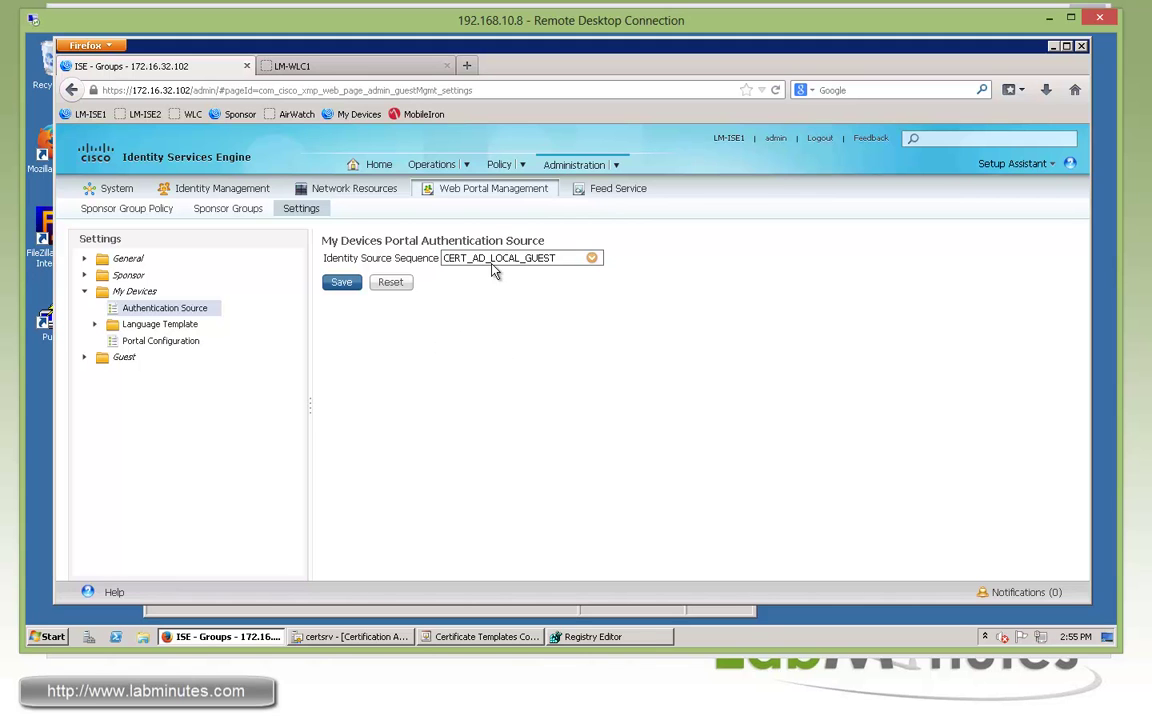
left_click(341, 282)
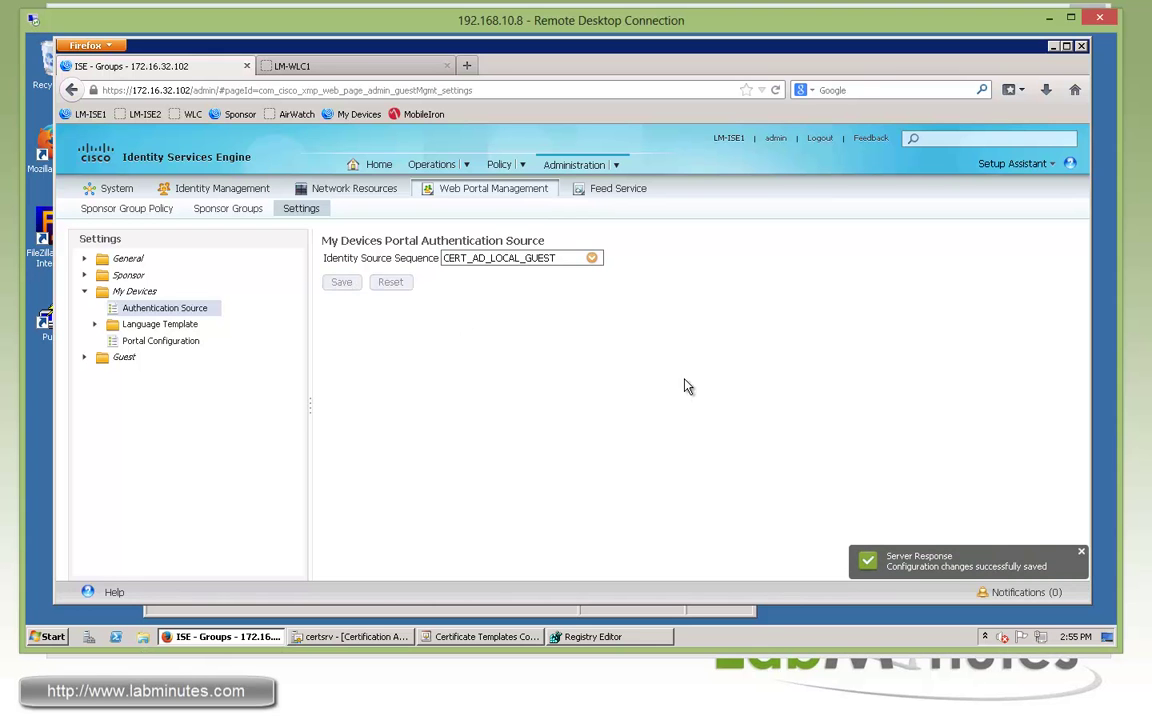
mouse_move(621, 168)
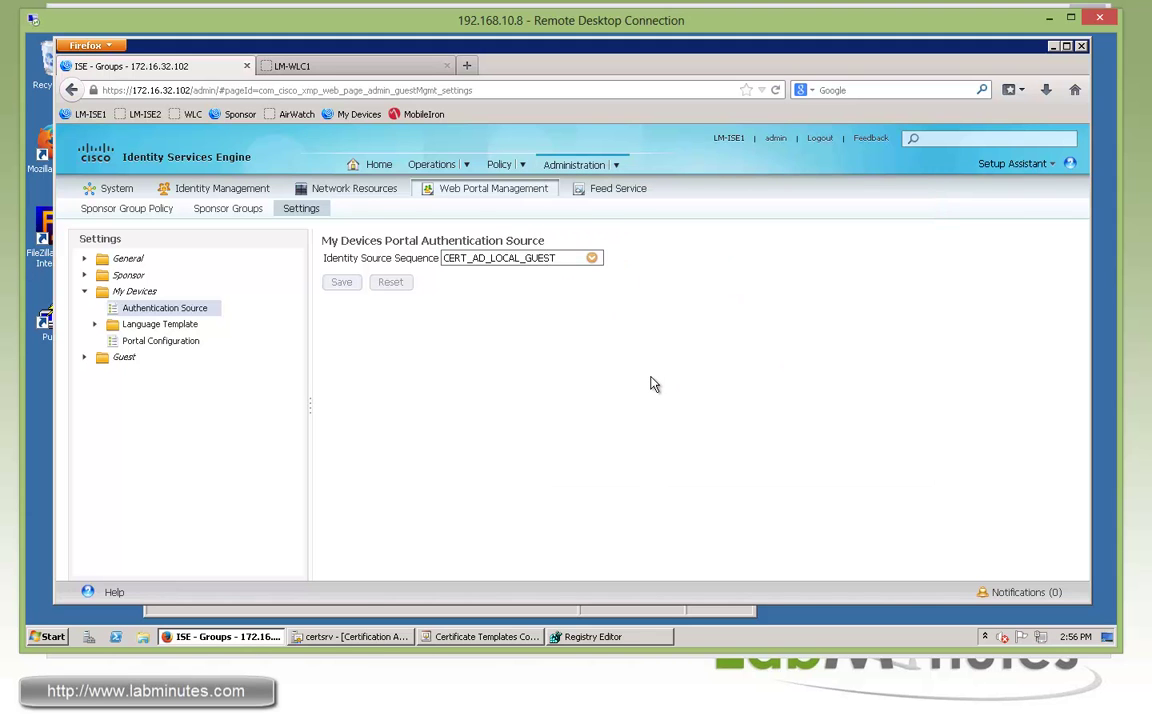
Open Results > Client Provisioning > Resources and browse the 23 listed resources
mouse_move(523, 172)
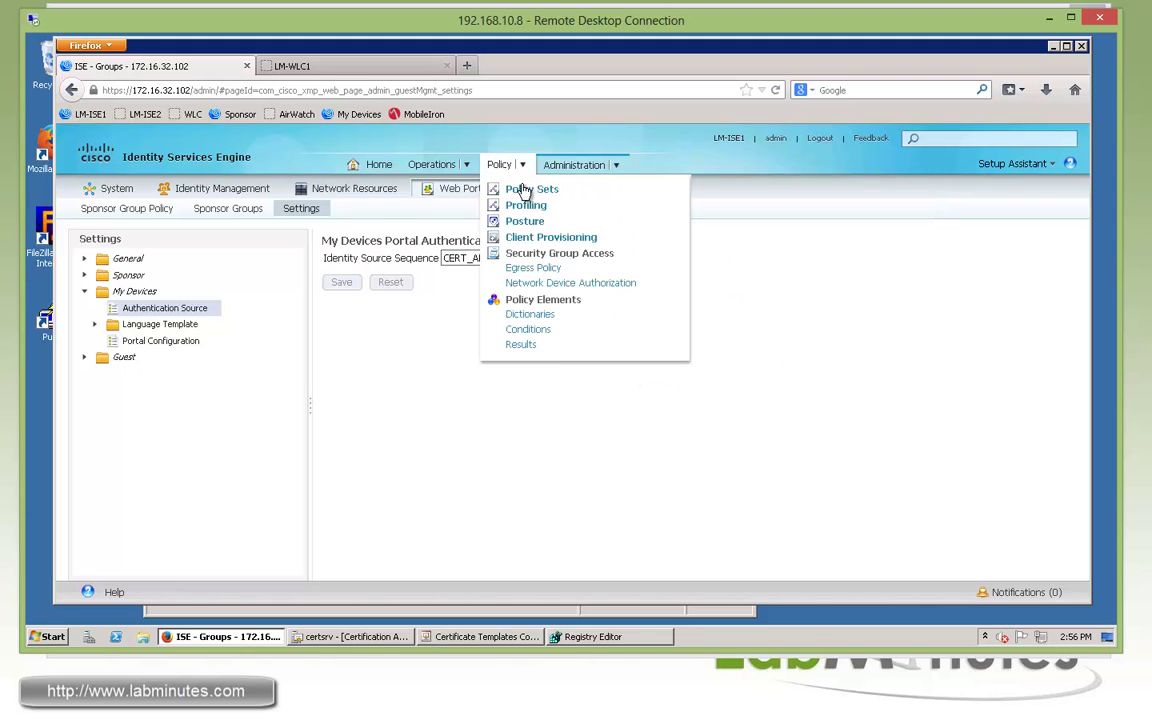
left_click(521, 345)
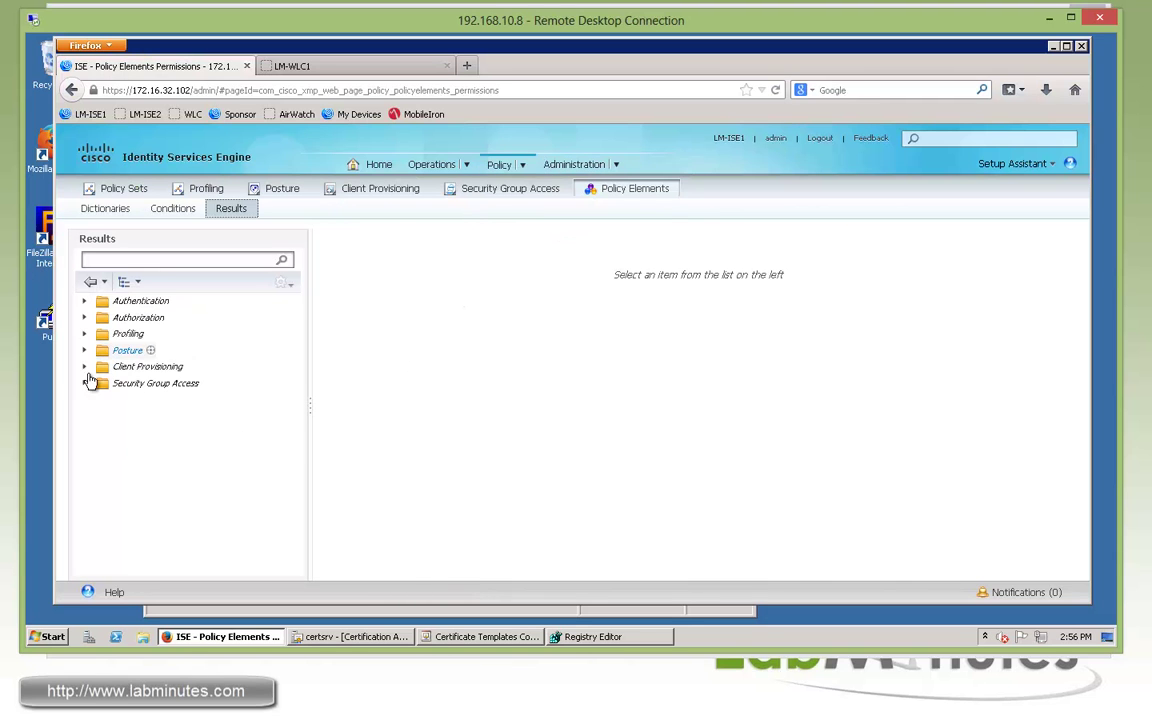
left_click(85, 367)
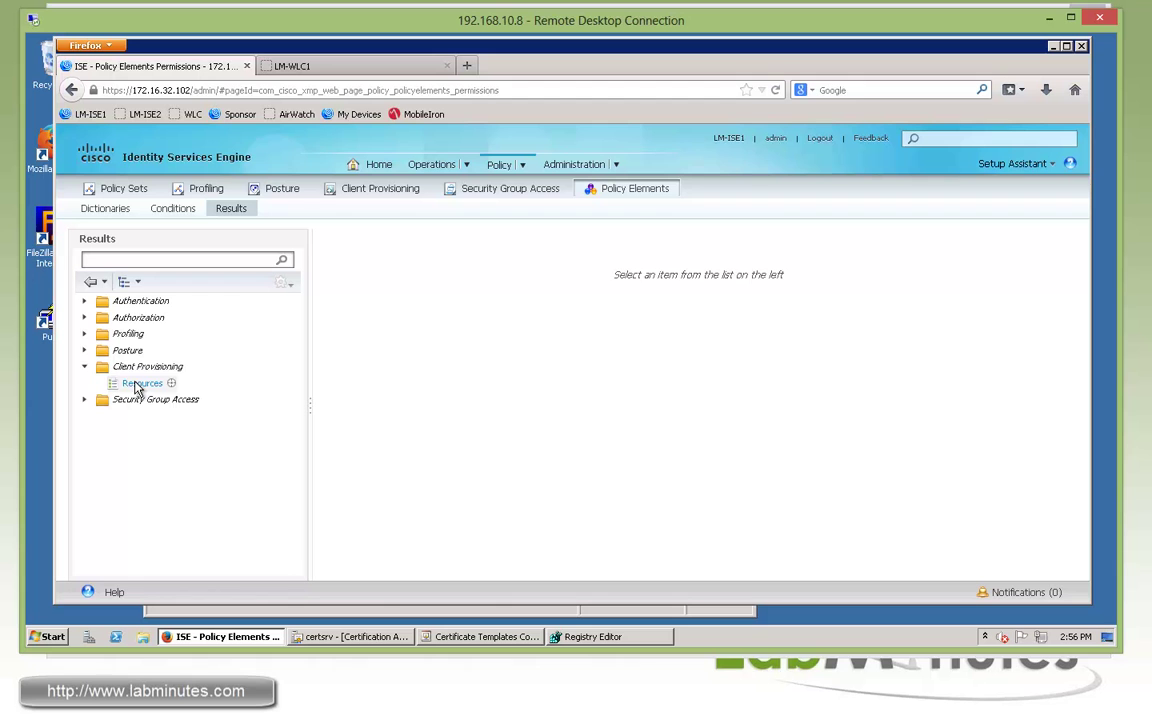
left_click(140, 384)
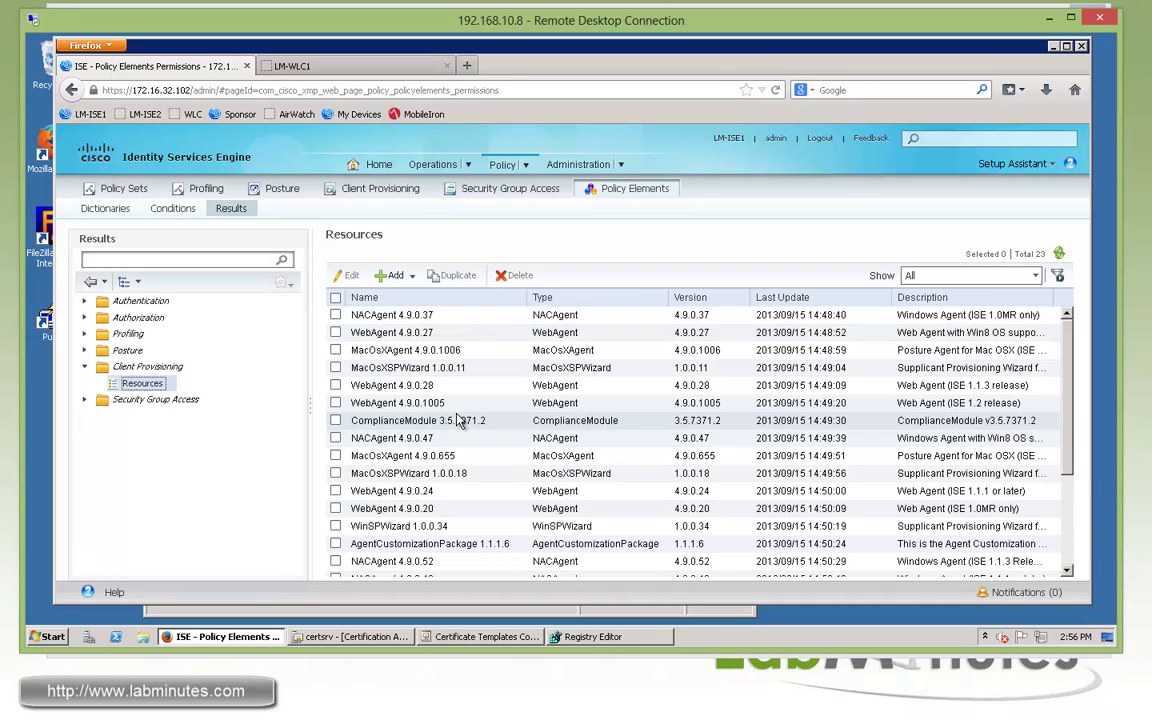
left_click_drag(1070, 416, 1068, 485)
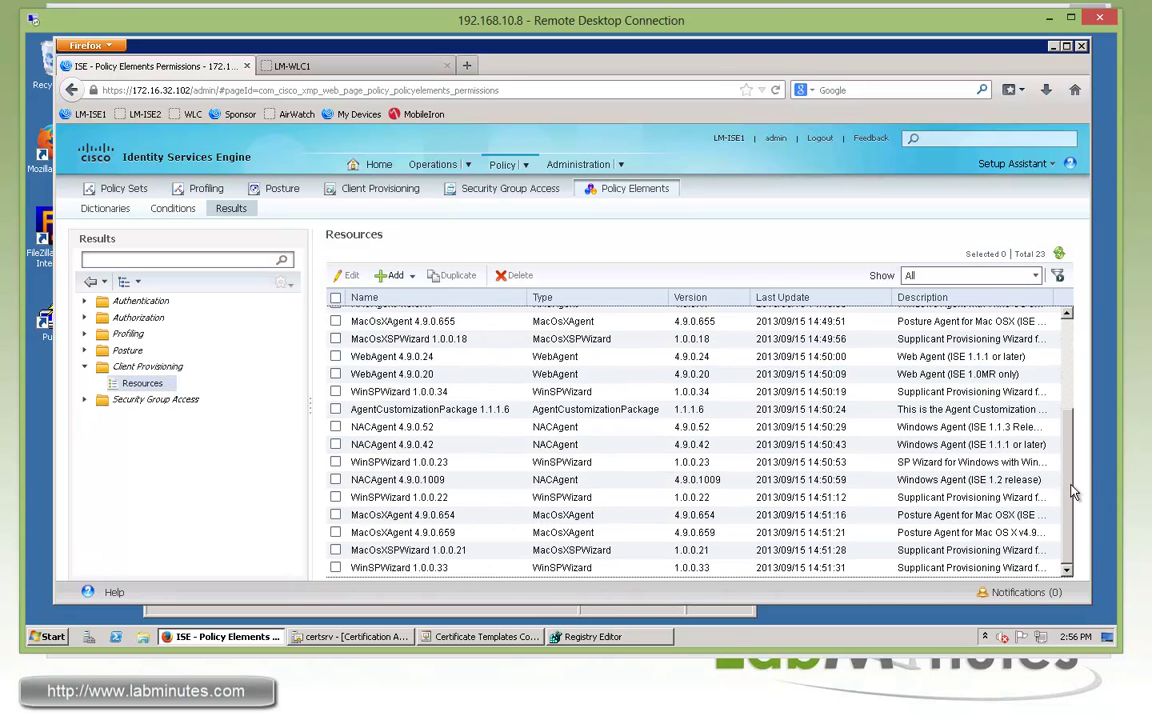
scroll(1072, 335, "up", 3)
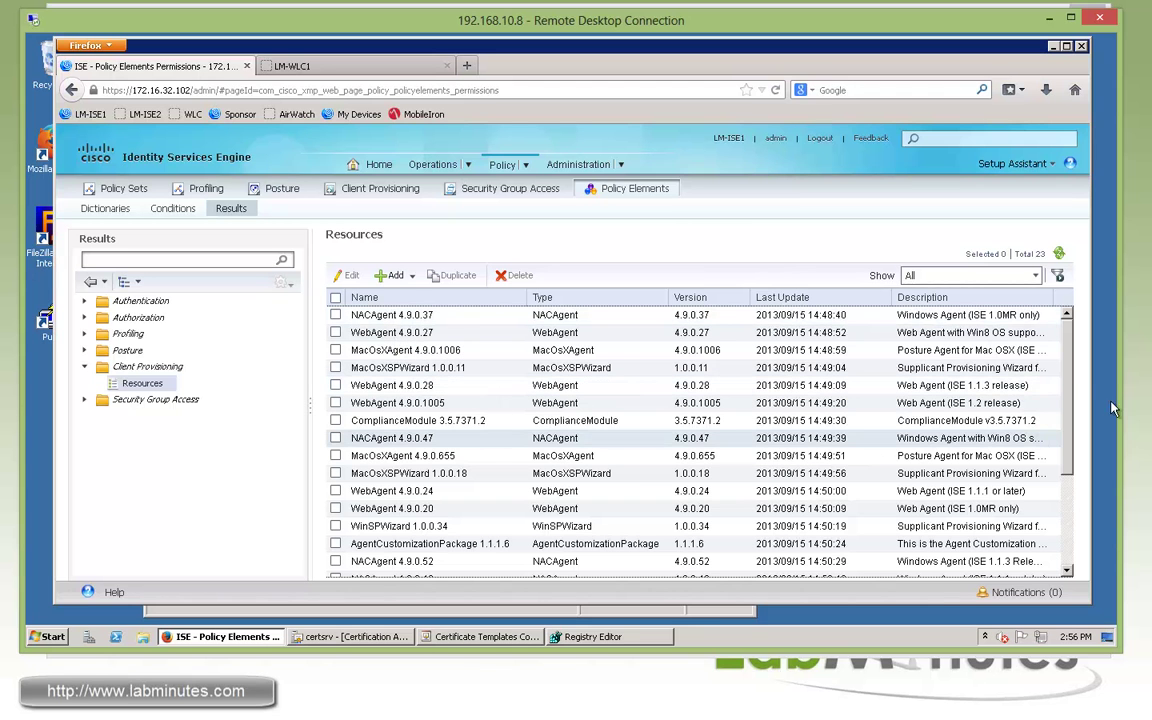
scroll(1068, 372, "down", 3)
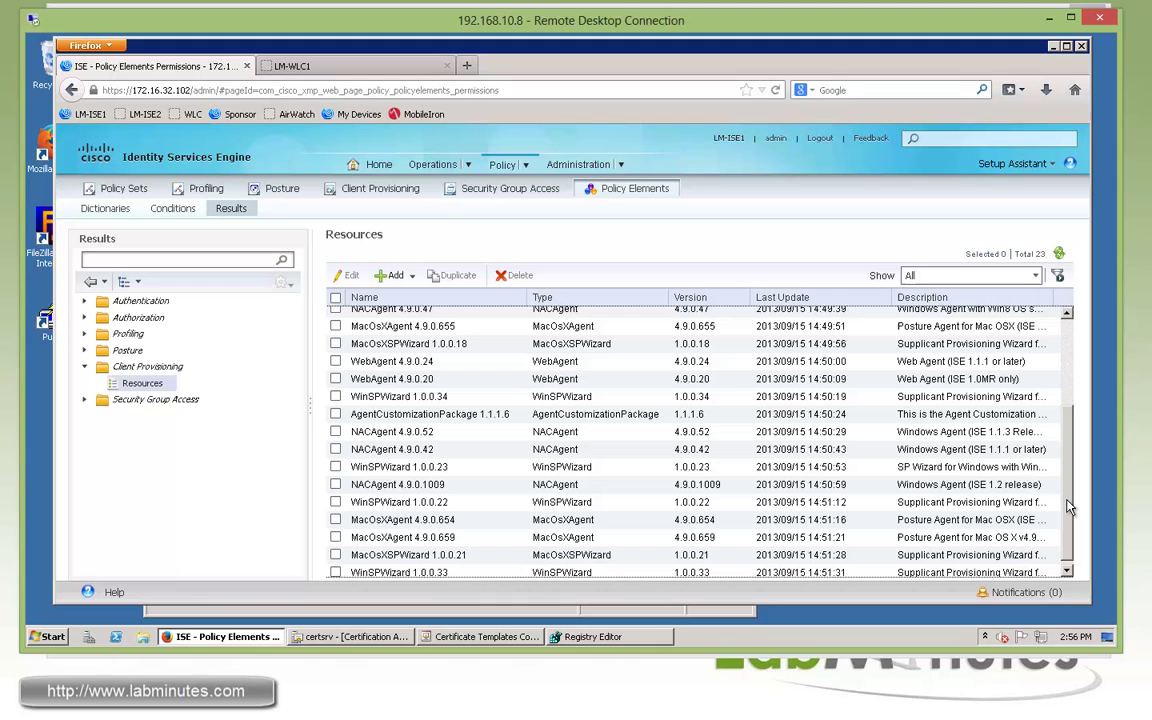
left_click_drag(1068, 508, 1068, 518)
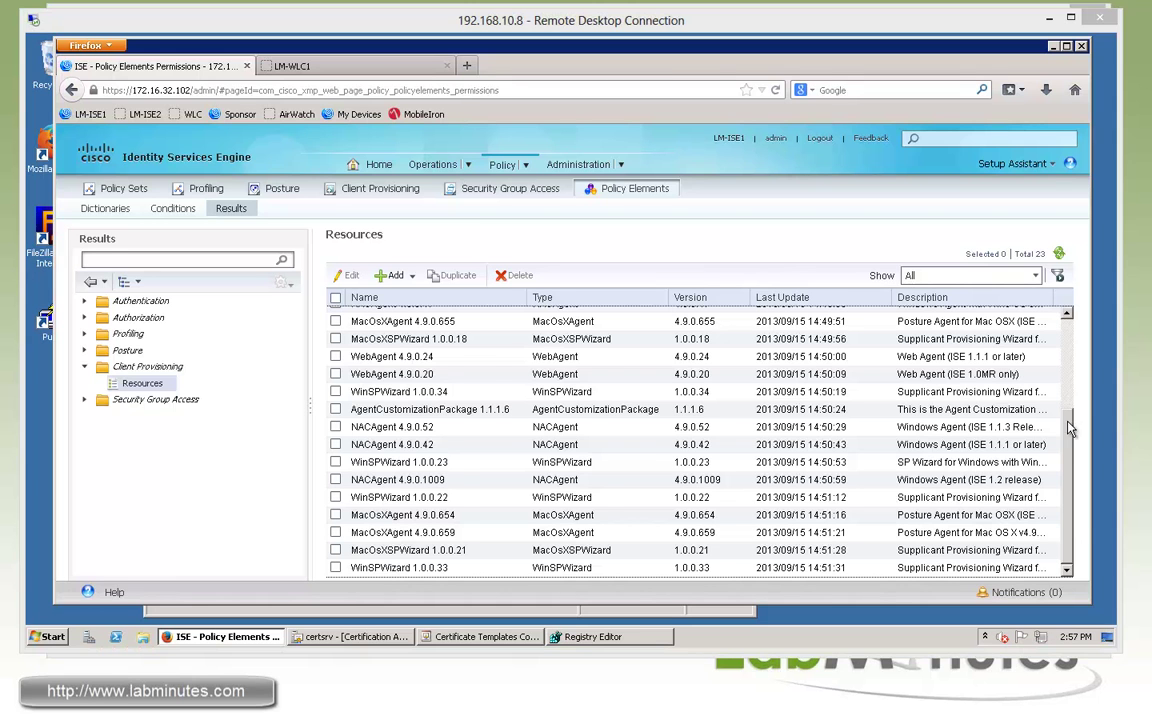
scroll(966, 343, "up", 1)
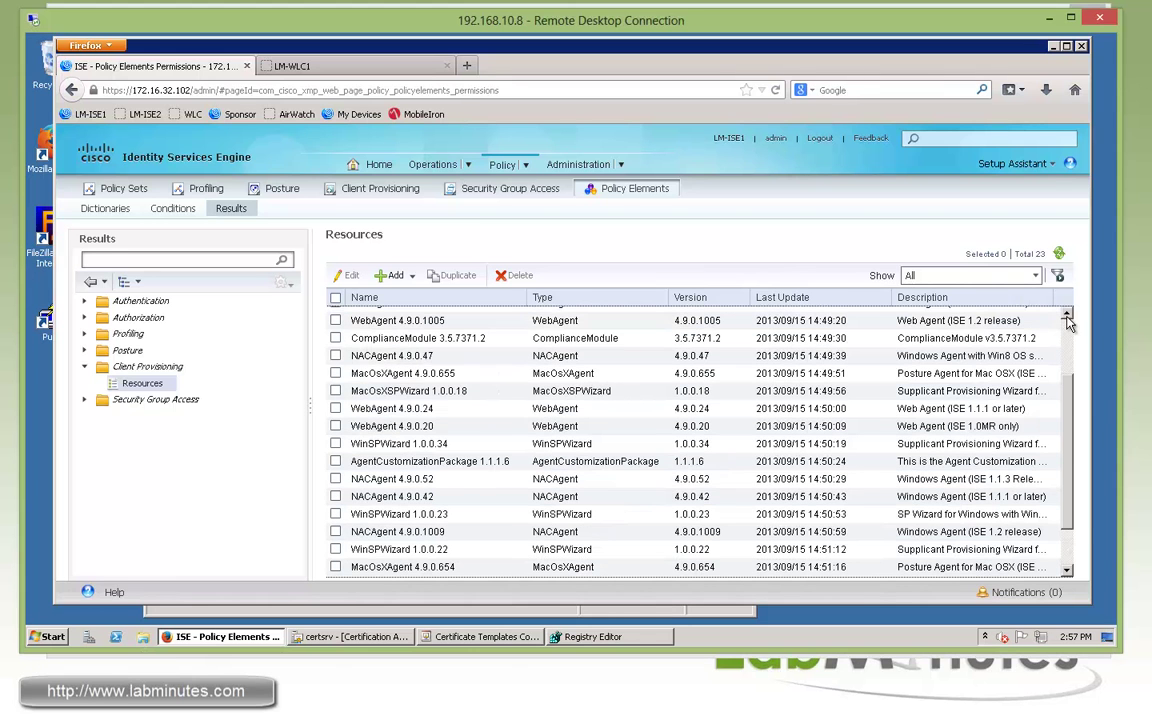
Start a new native supplicant profile named LM_WIRED_WLAN
left_click(413, 282)
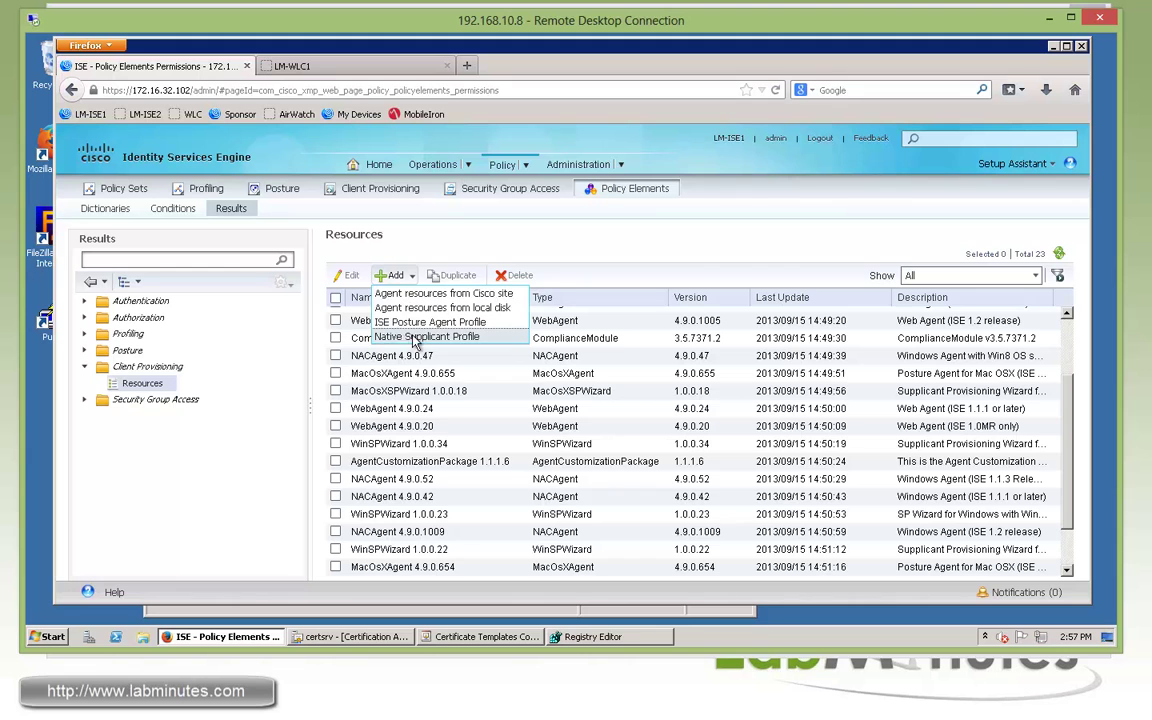
left_click(388, 336)
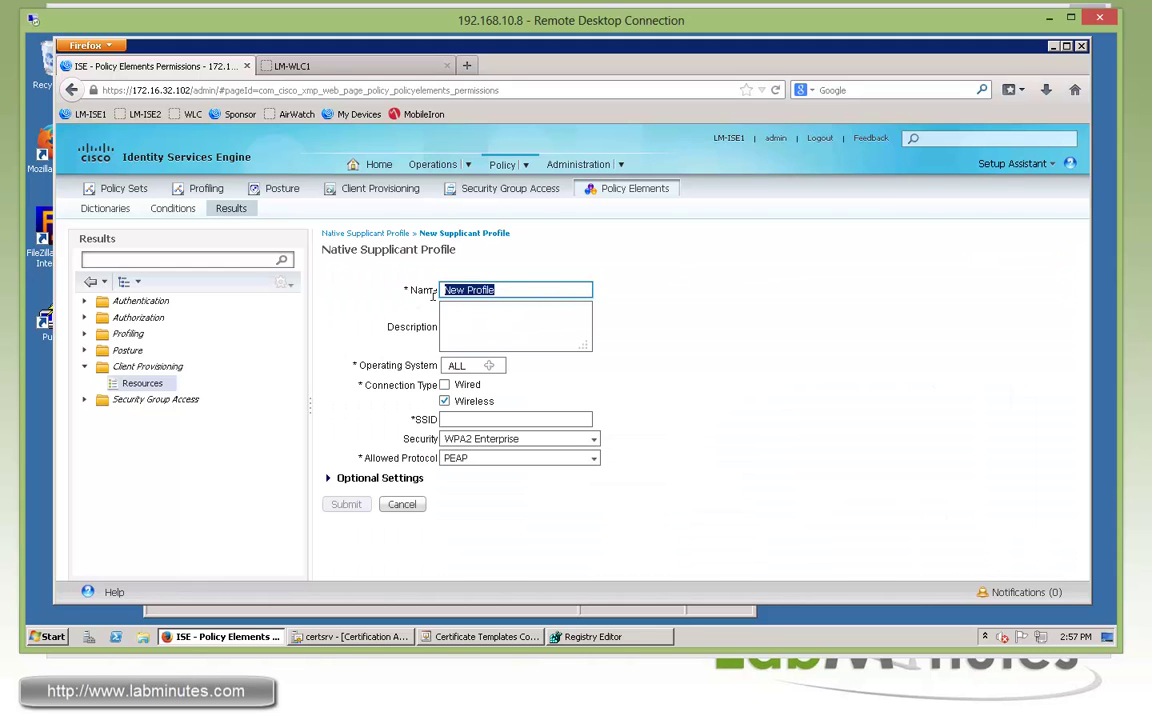
left_click(524, 290)
left_click_drag(524, 290, 455, 288)
type("LM_")
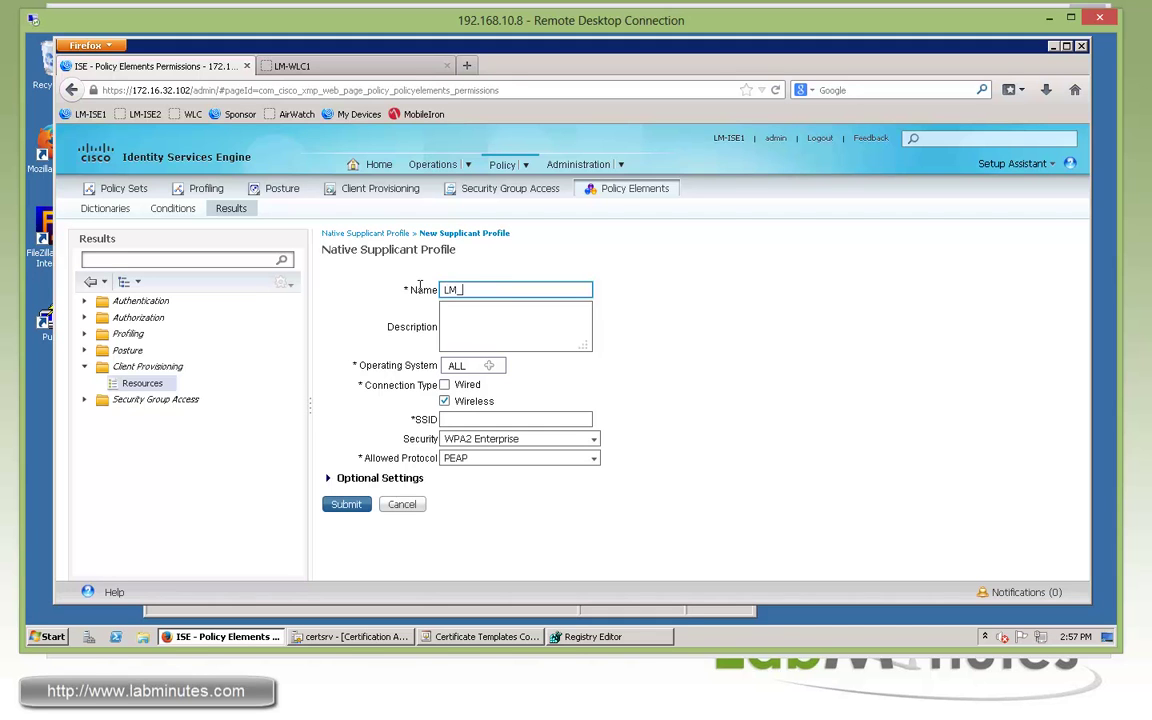
type("WIRED_WLAN")
key("ctrl+a")
left_click(681, 329)
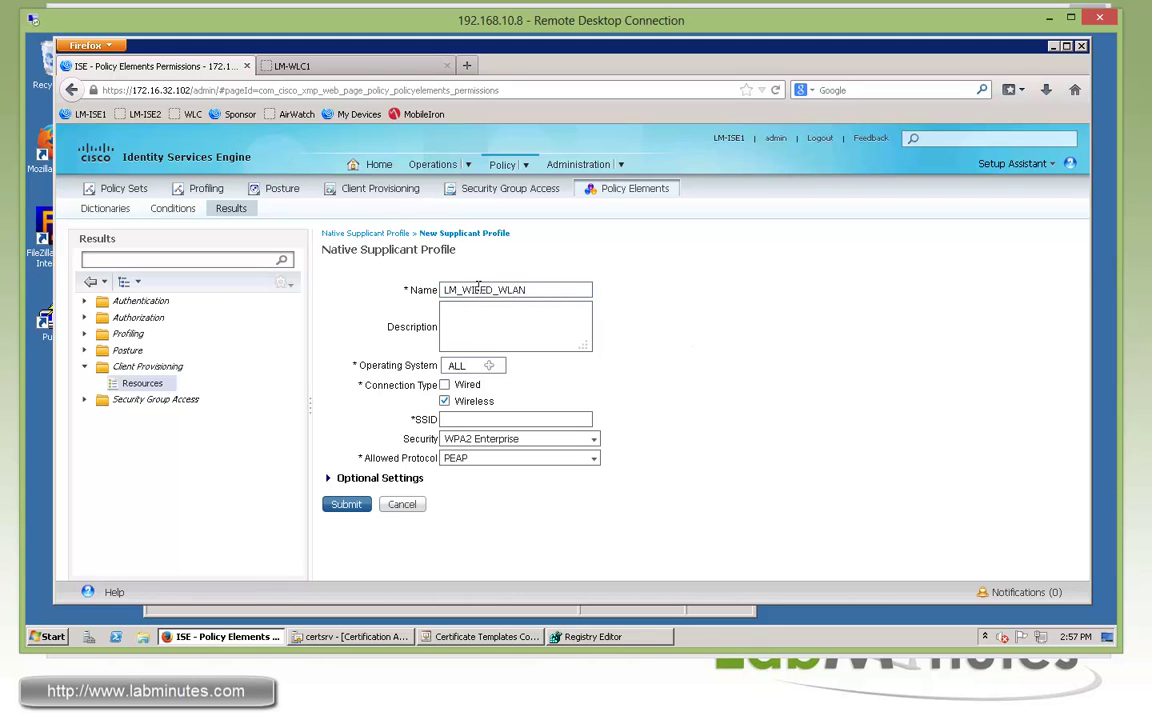
left_click(478, 289)
key("ctrl+a")
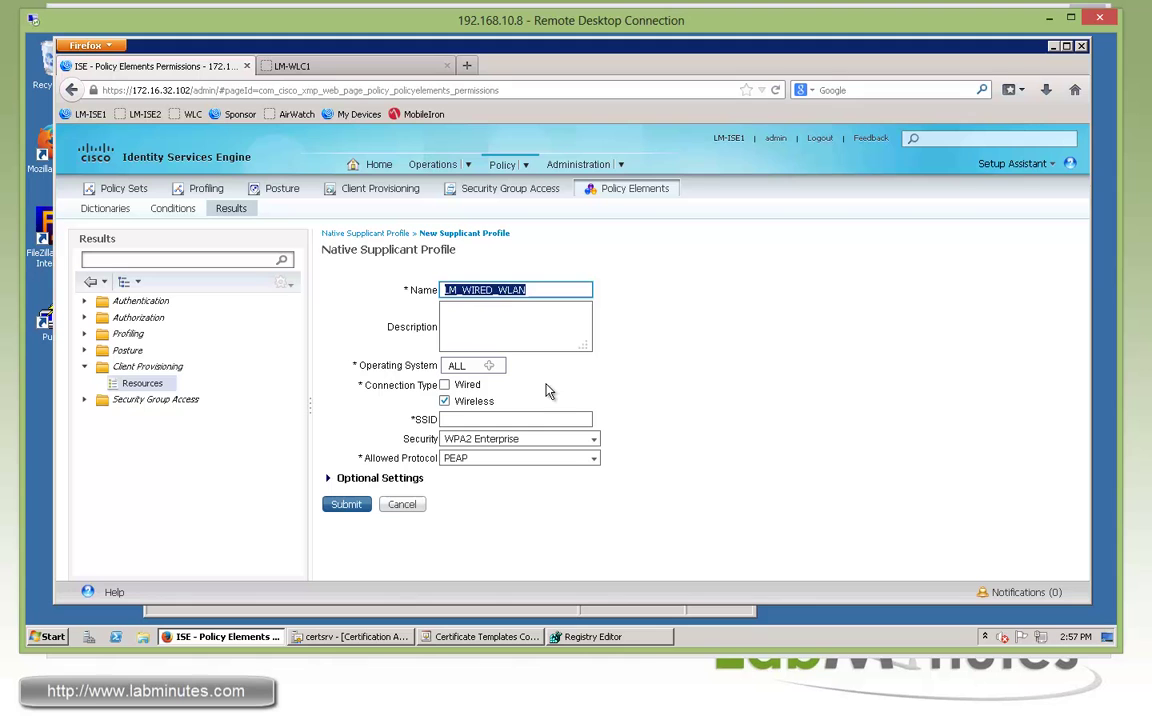
left_click(461, 290)
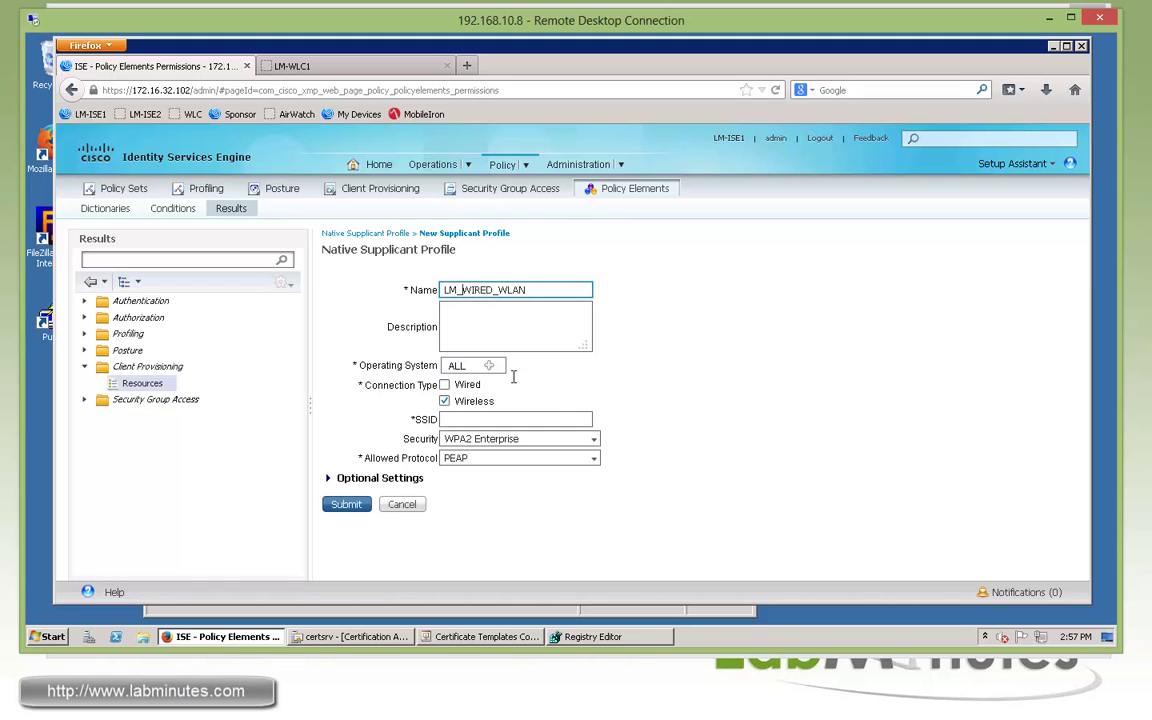
Keep operating system ALL, add Wired, use SSID LM-INTERNAL with TLS, and submit
left_click(489, 366)
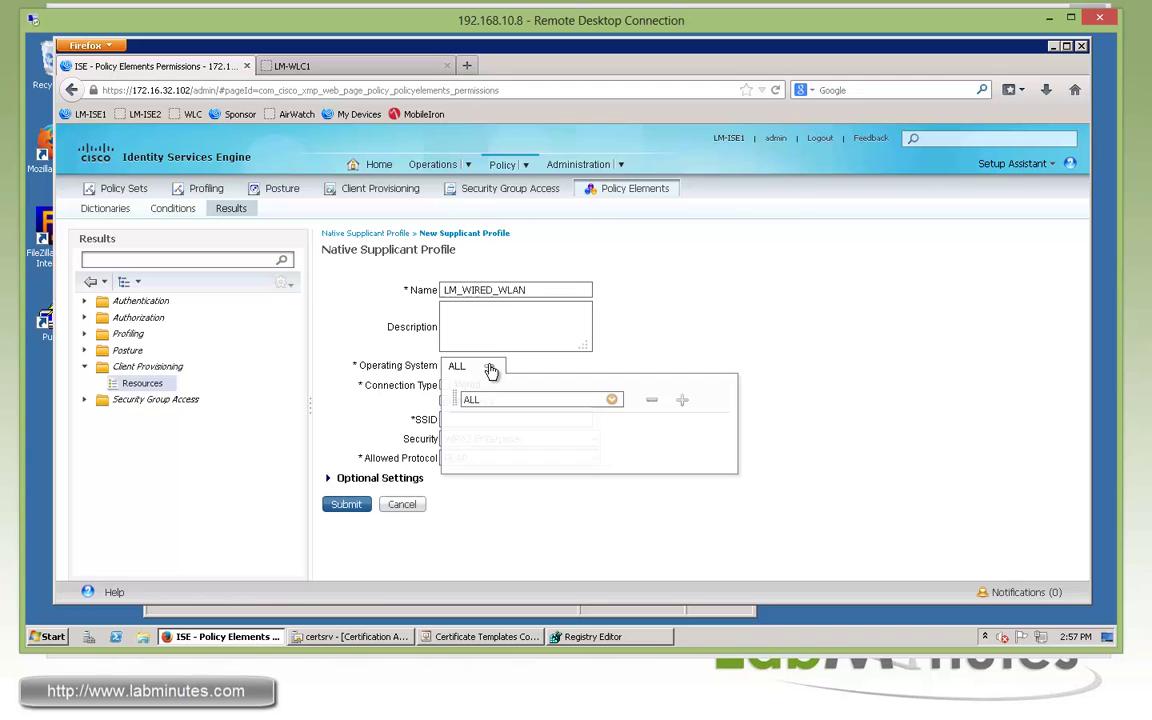
left_click(611, 400)
left_click(774, 195)
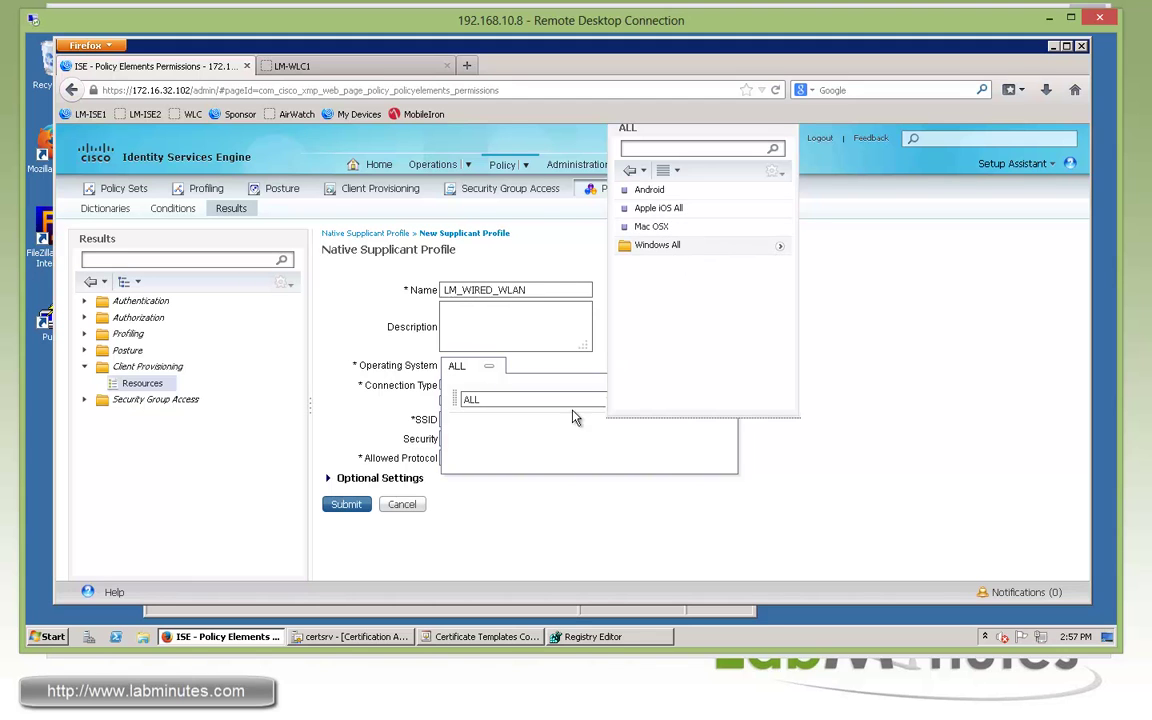
left_click(840, 467)
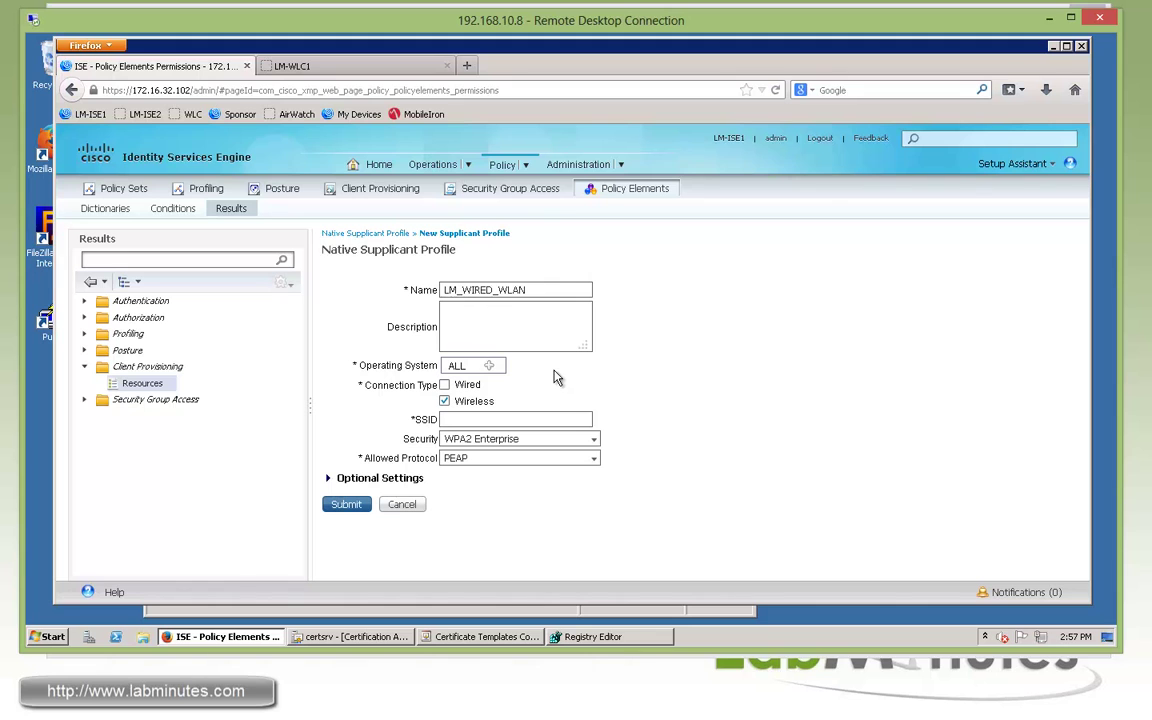
left_click(445, 386)
left_click(499, 419)
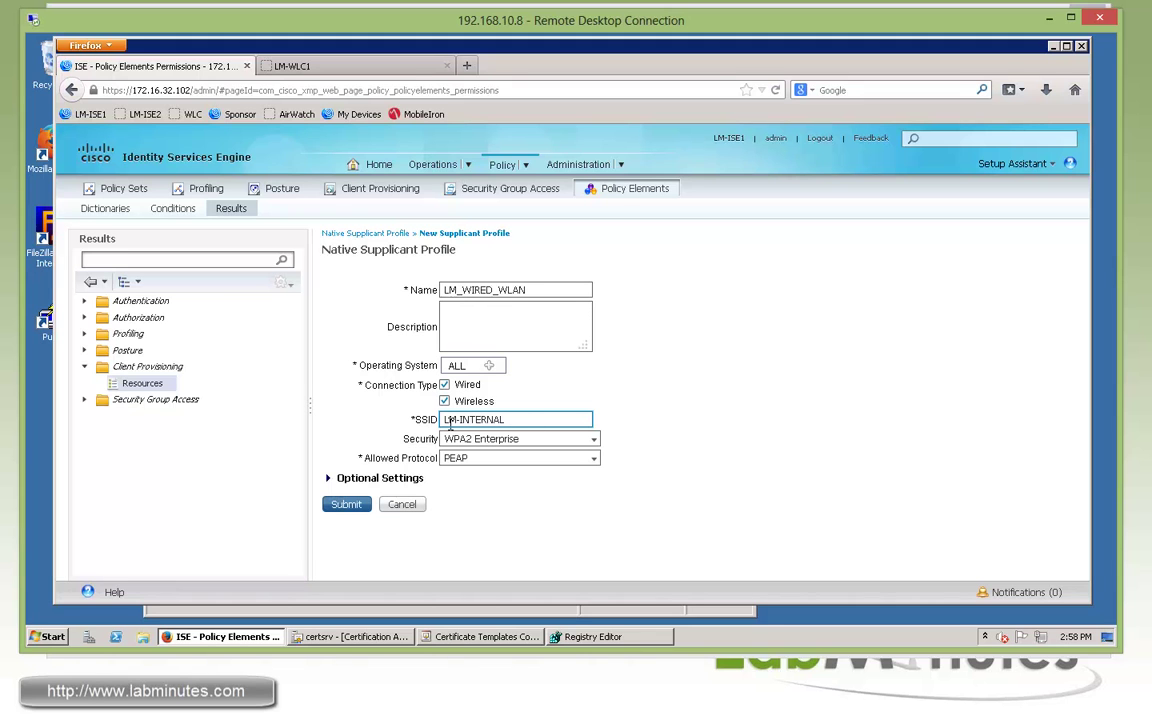
triple_click(499, 419)
left_click(619, 437)
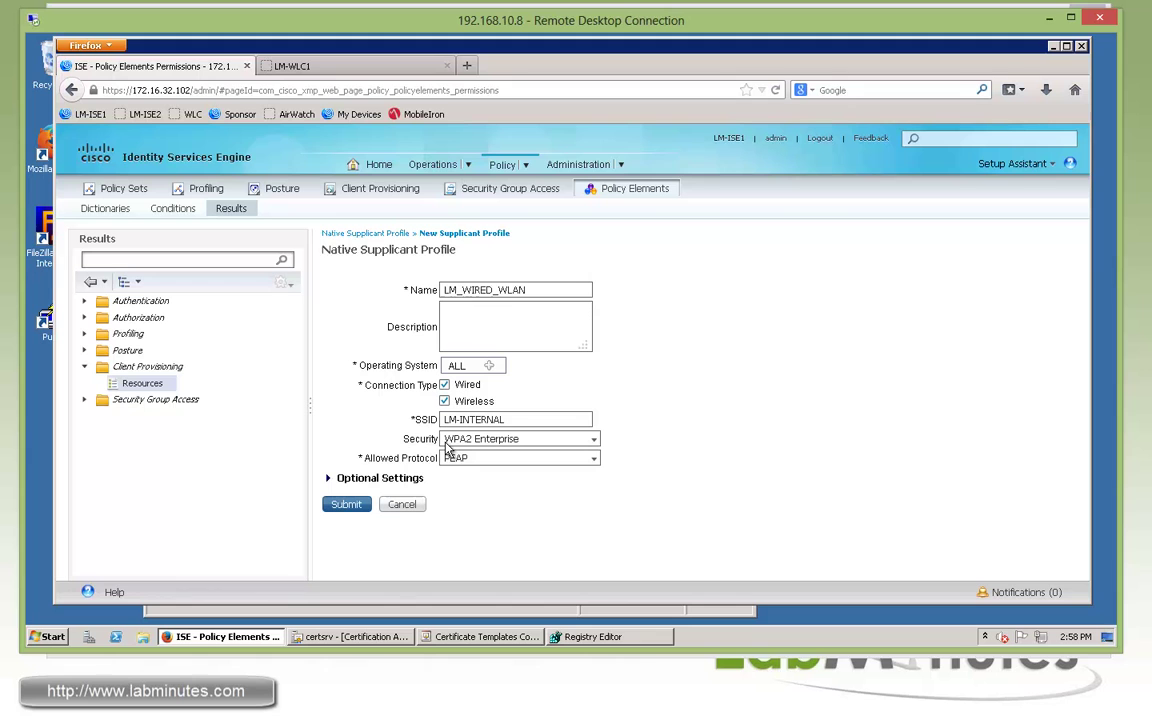
left_click(593, 462)
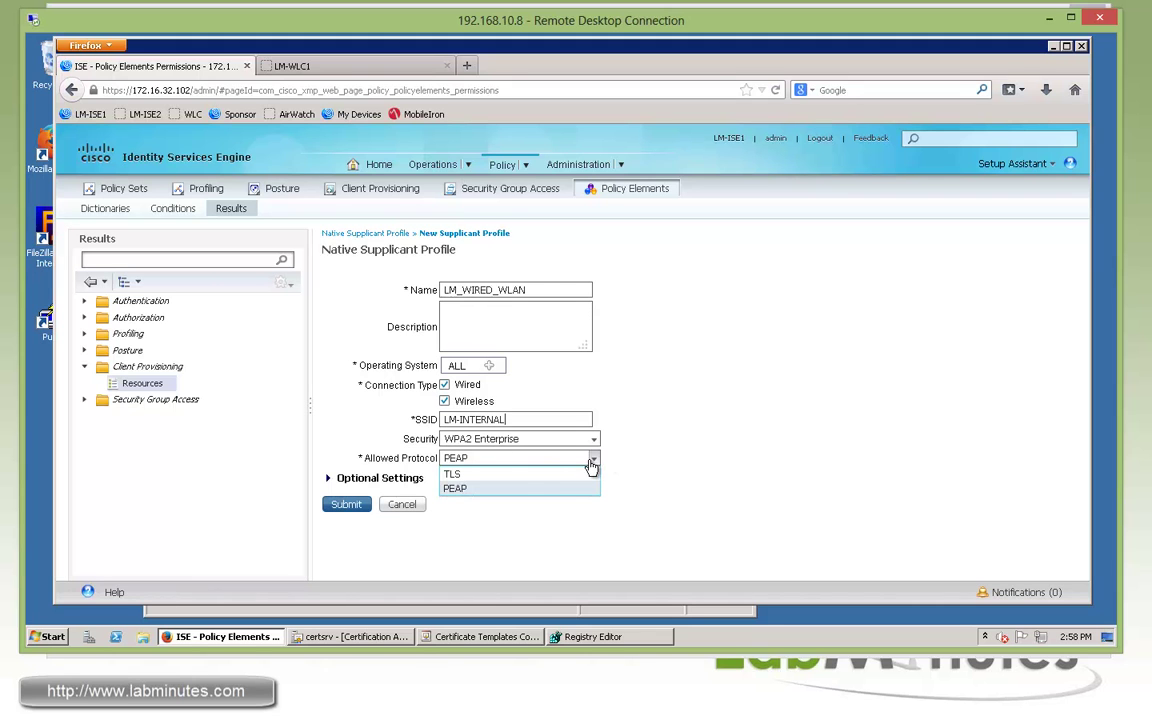
left_click(519, 474)
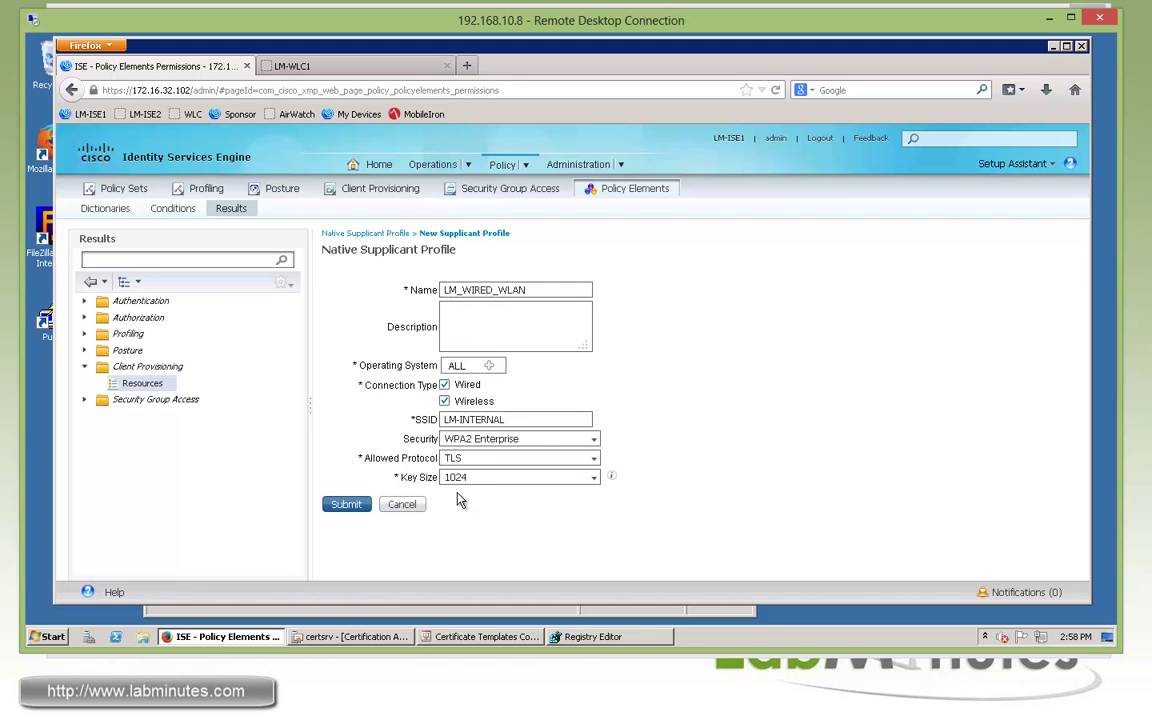
left_click(347, 505)
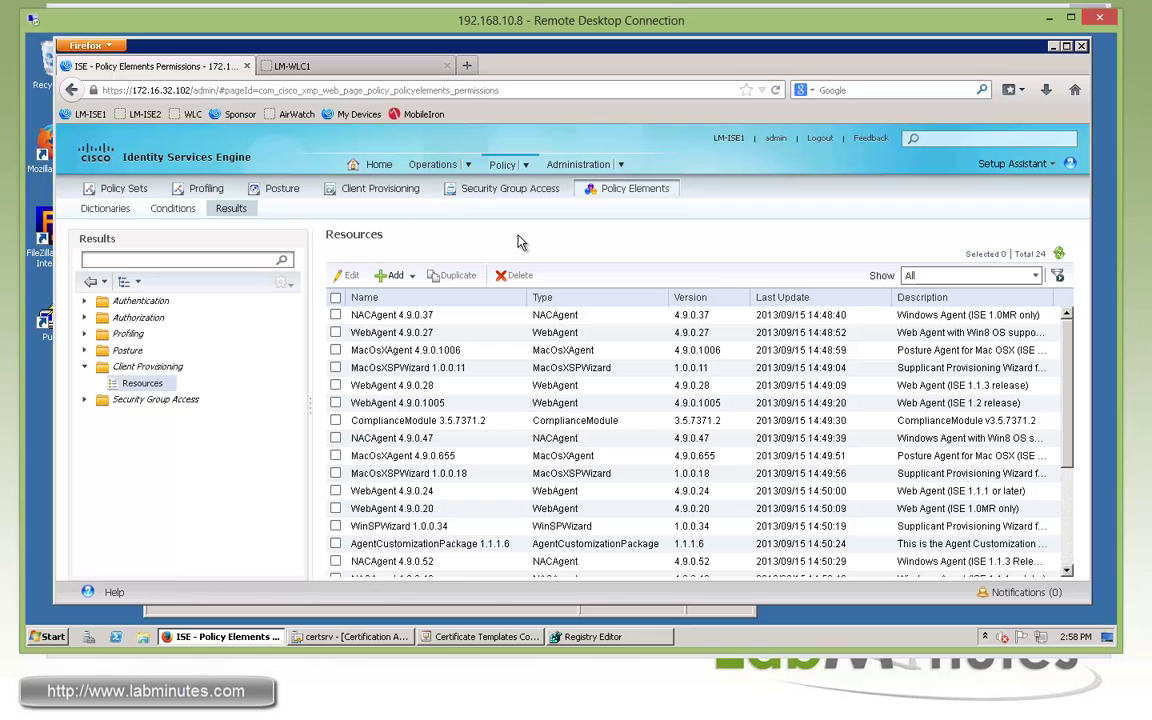
Create client provisioning rule LM-BYOD-WIN for Windows All with no other conditions
left_click(389, 197)
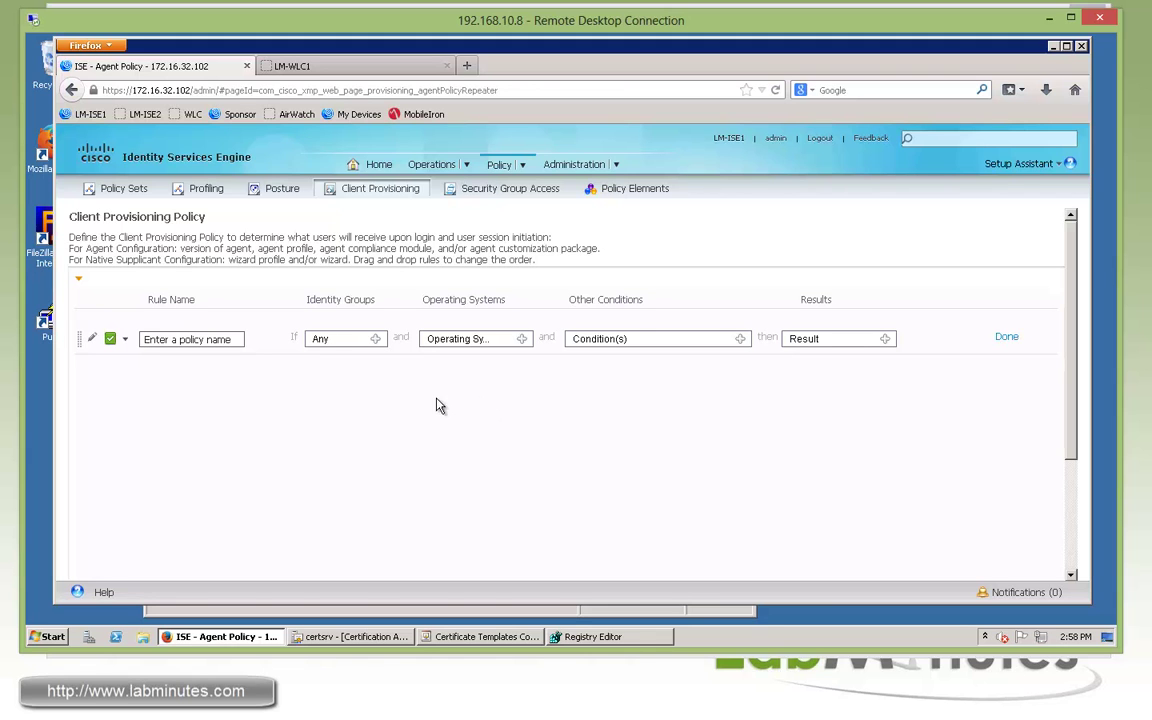
left_click(232, 339)
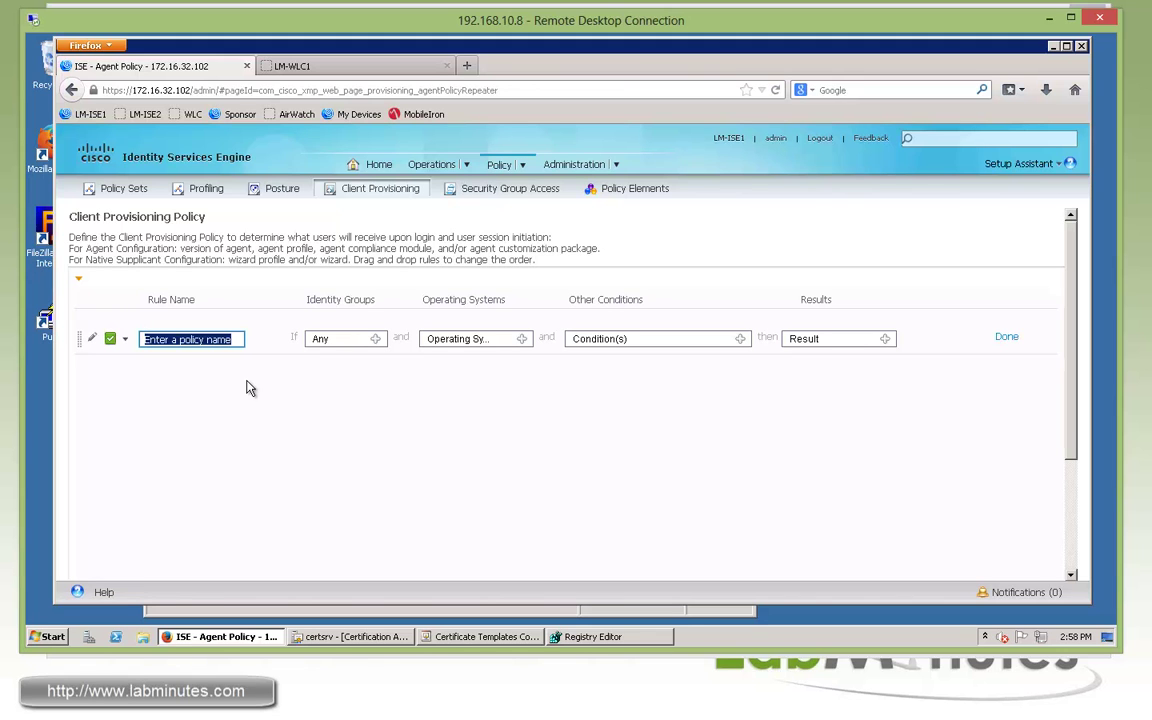
type("LM-BYOD-WIN")
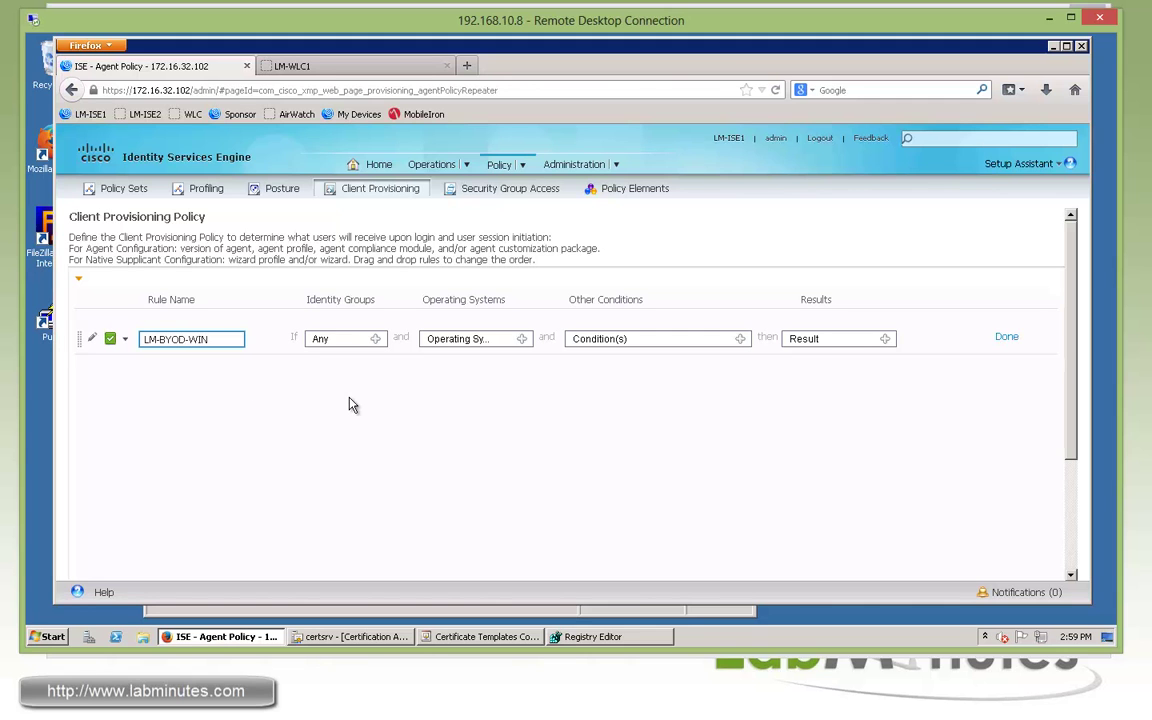
left_click(354, 404)
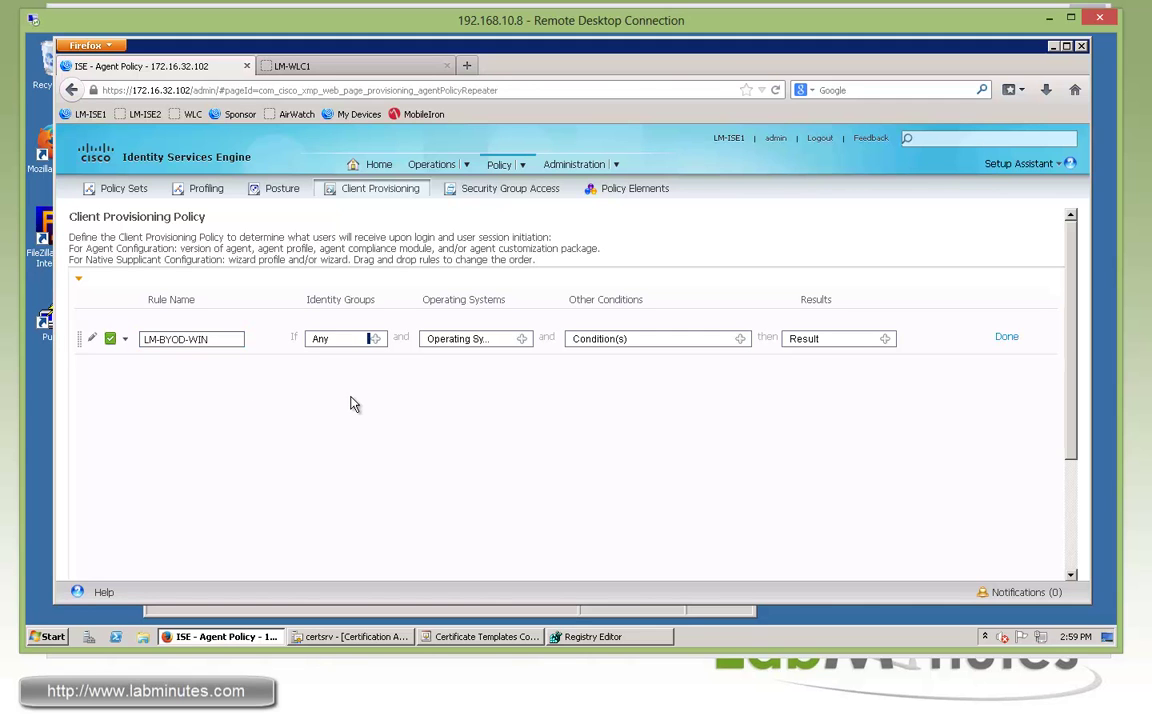
left_click(521, 338)
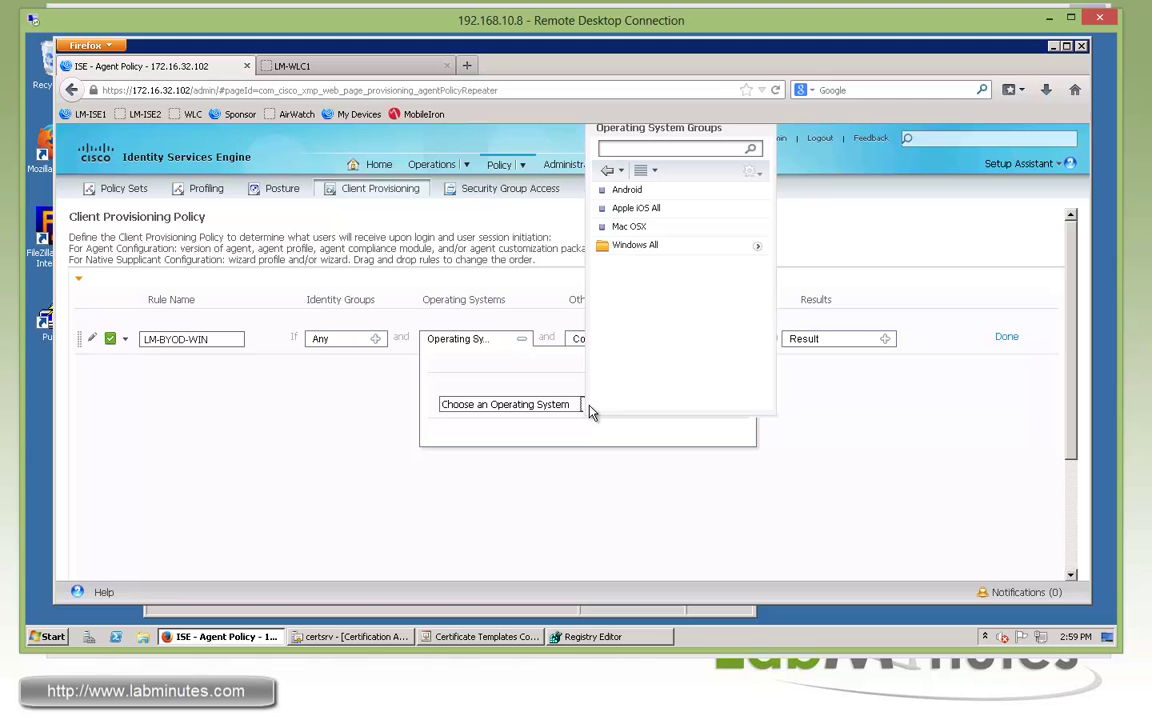
left_click(638, 250)
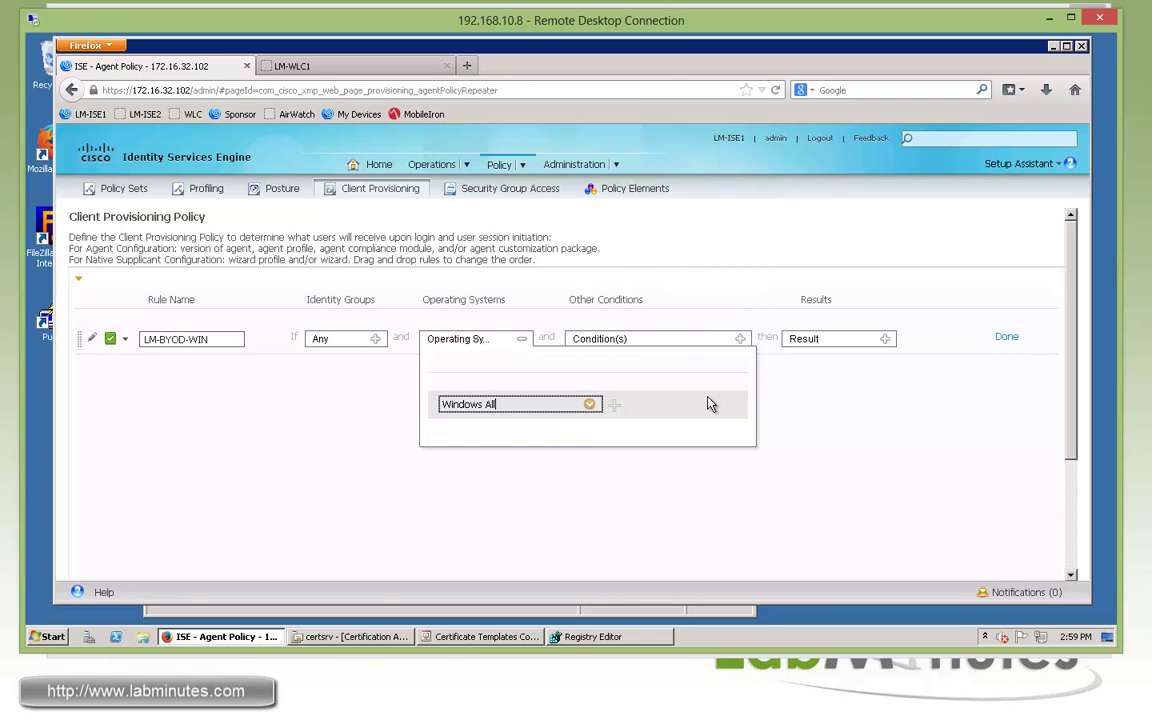
left_click(811, 411)
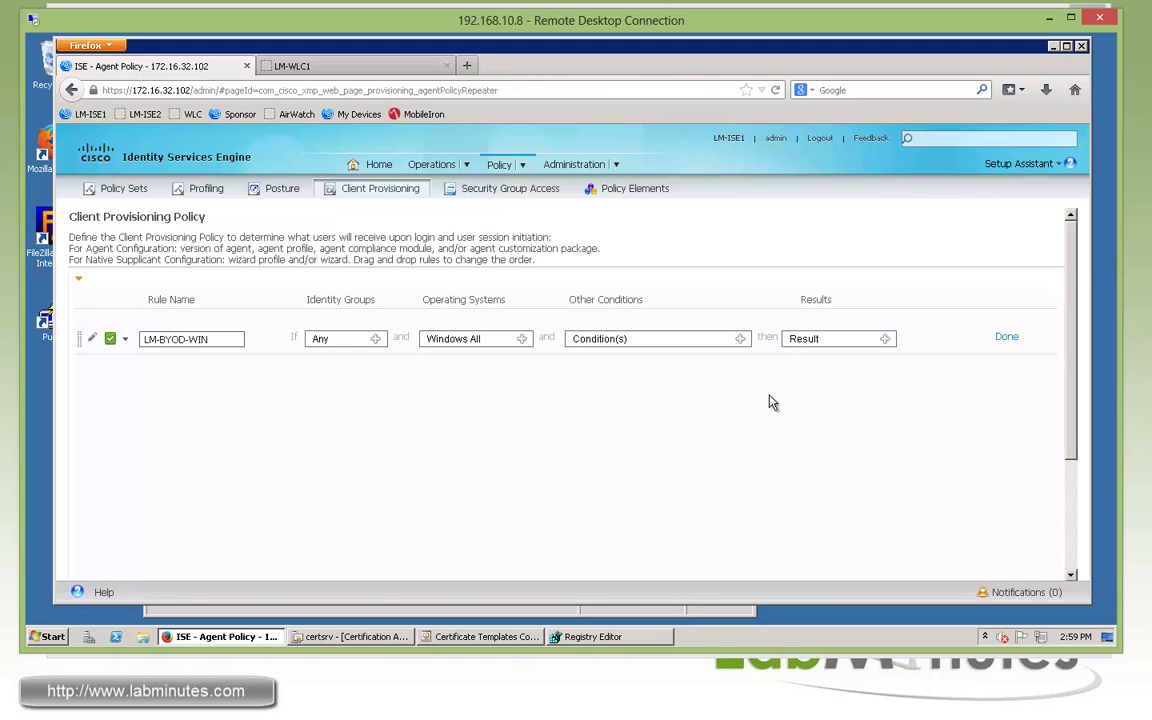
left_click(744, 340)
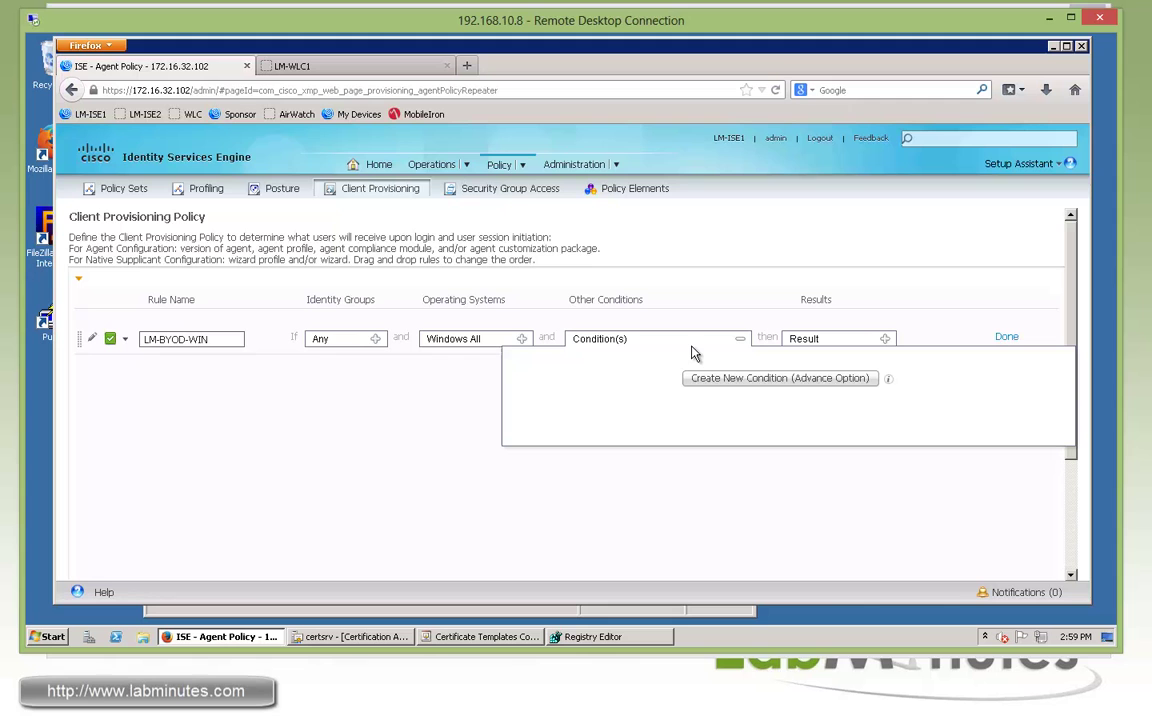
left_click(830, 488)
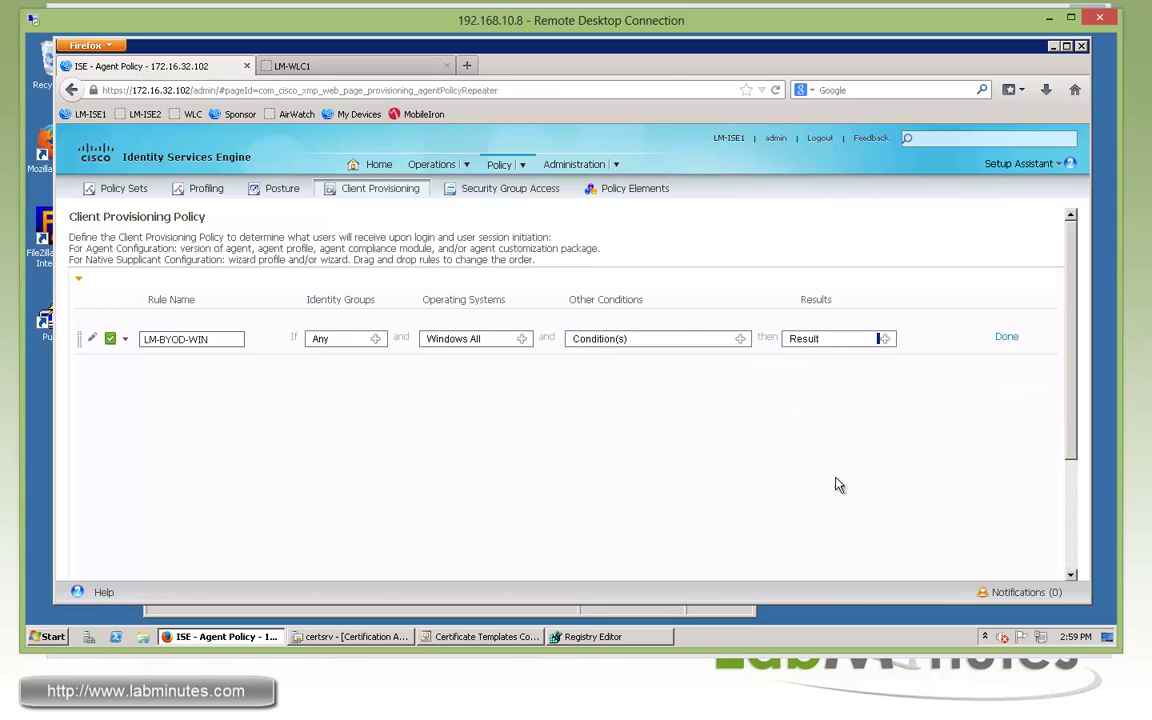
Give LM-BYOD-WIN config wizard WinSPWizard 1.0.0.34 and wizard profile LM_WIRED_WLAN
left_click(886, 341)
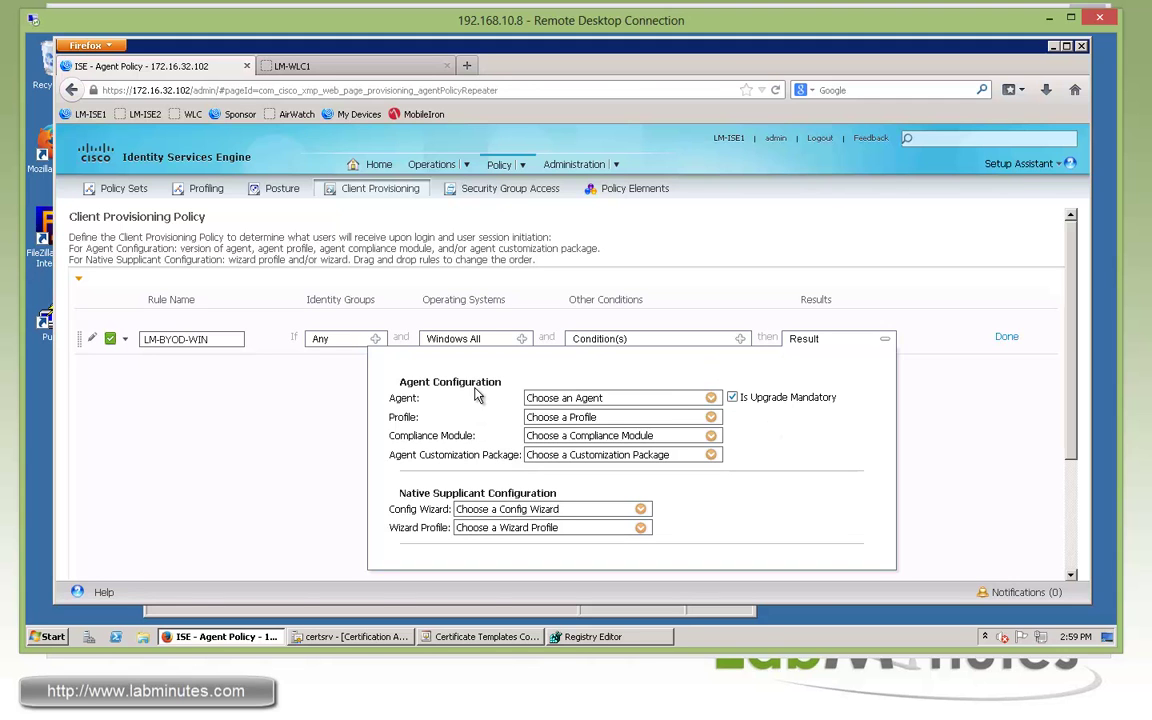
left_click(710, 399)
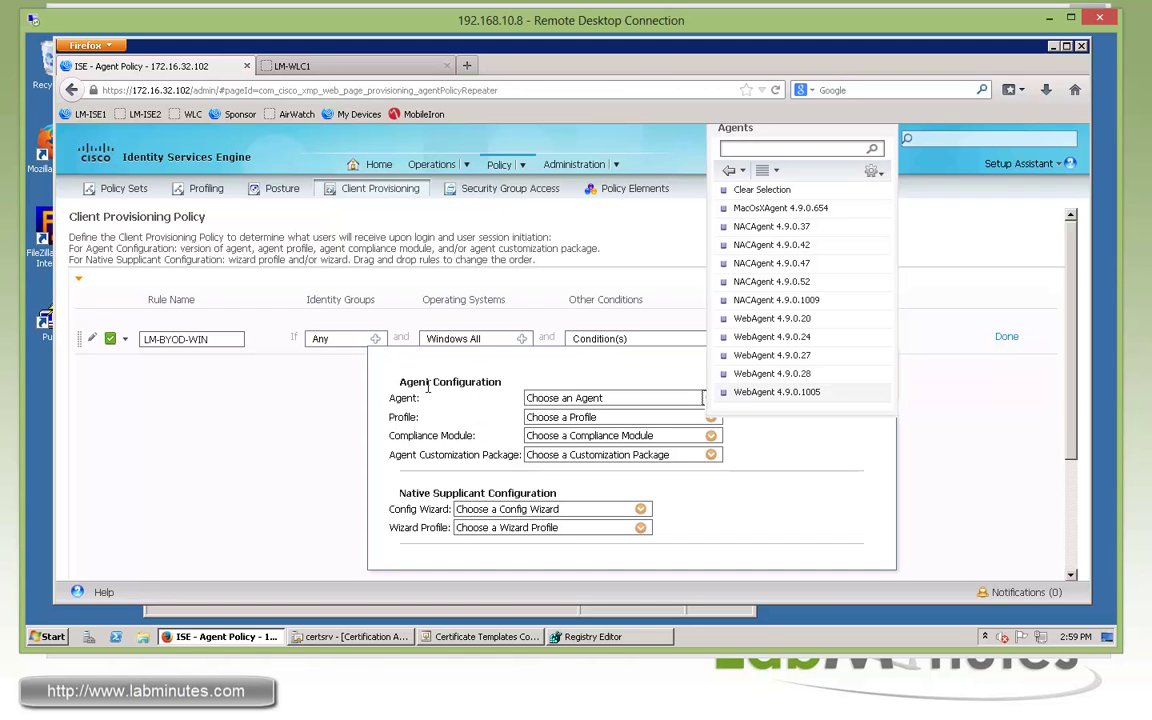
left_click(697, 500)
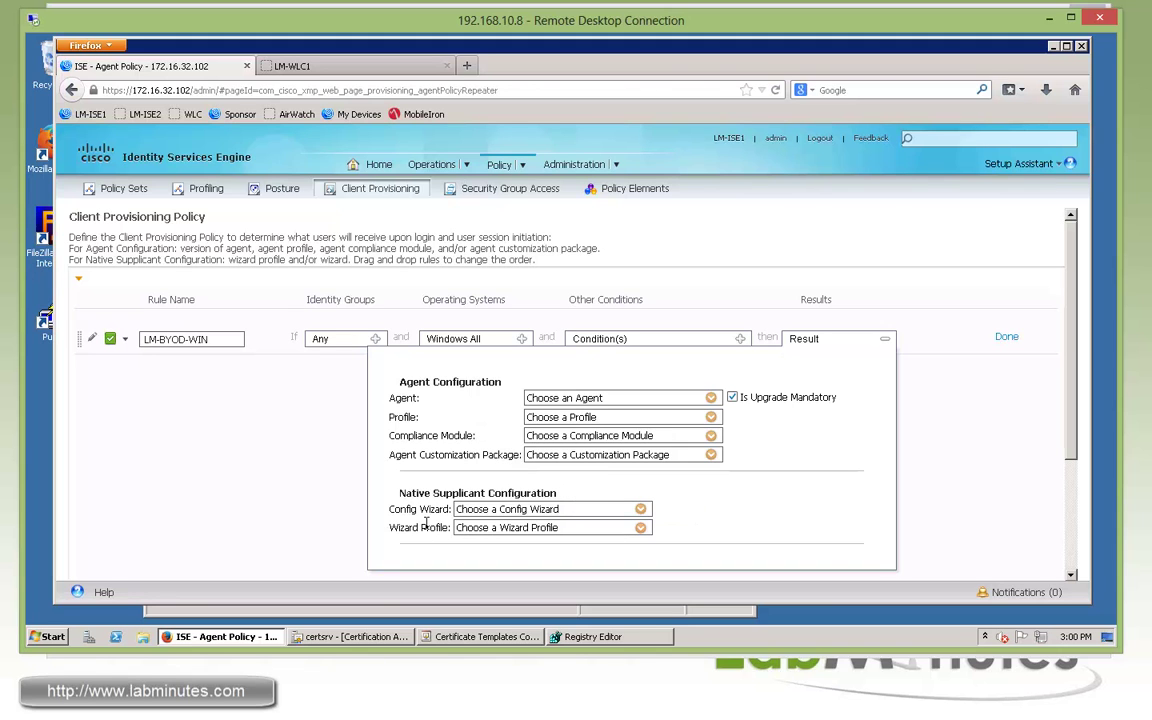
left_click(641, 509)
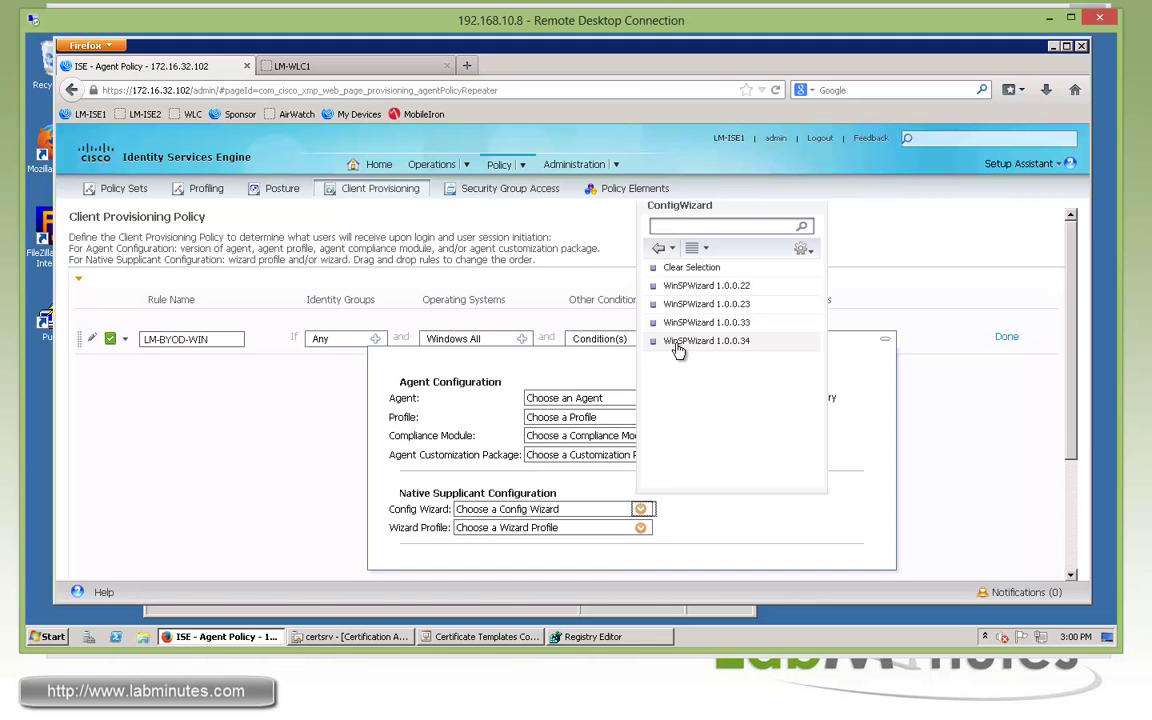
left_click(707, 342)
left_click(640, 527)
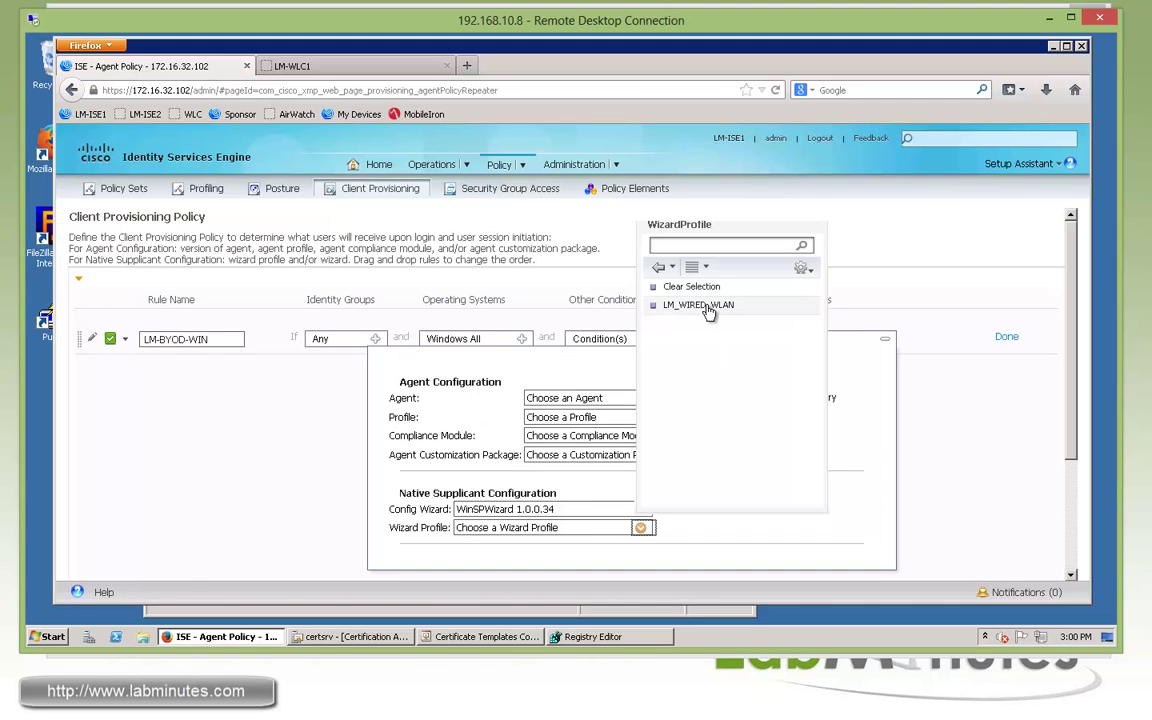
left_click(709, 313)
left_click(1006, 337)
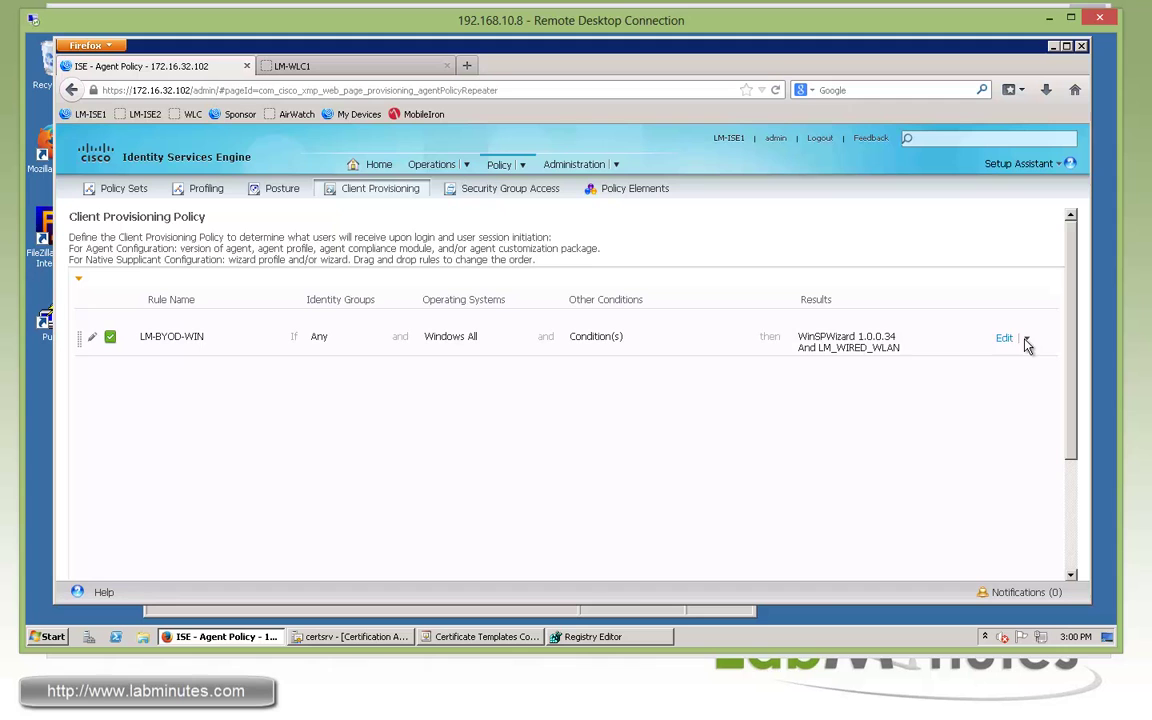
left_click(1026, 338)
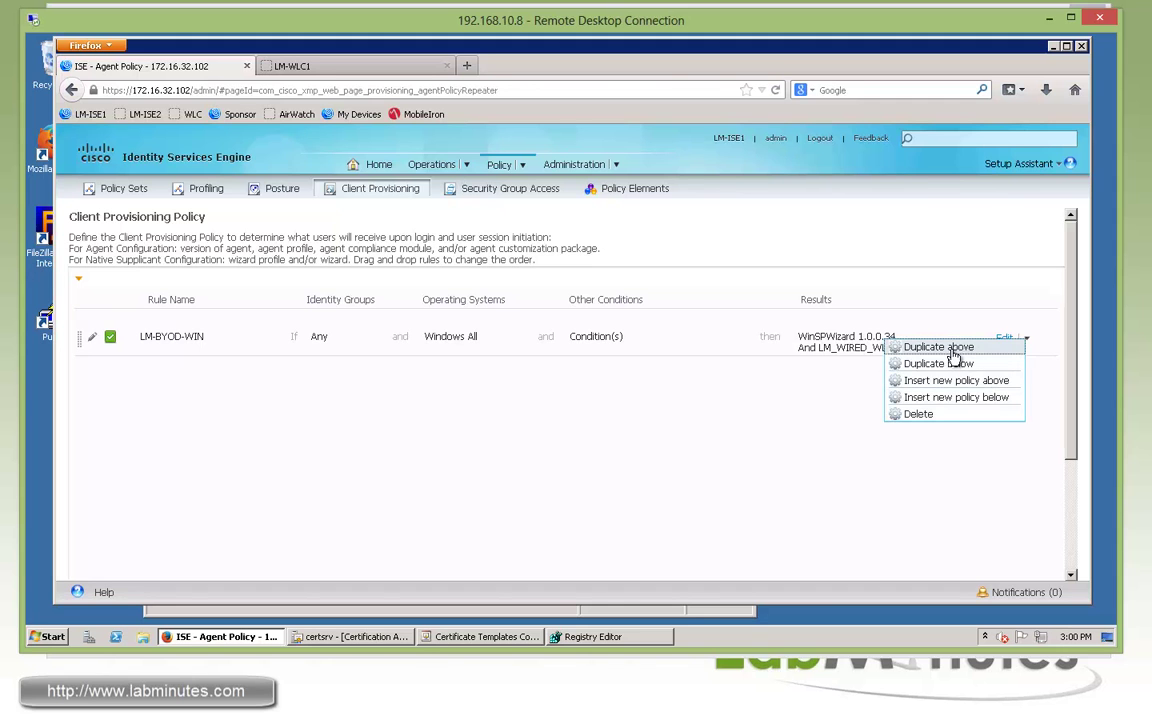
Insert a new rule below LM-BYOD-WIN named LM-BYOD-IOS, with operating system Apple iOS All
left_click(932, 401)
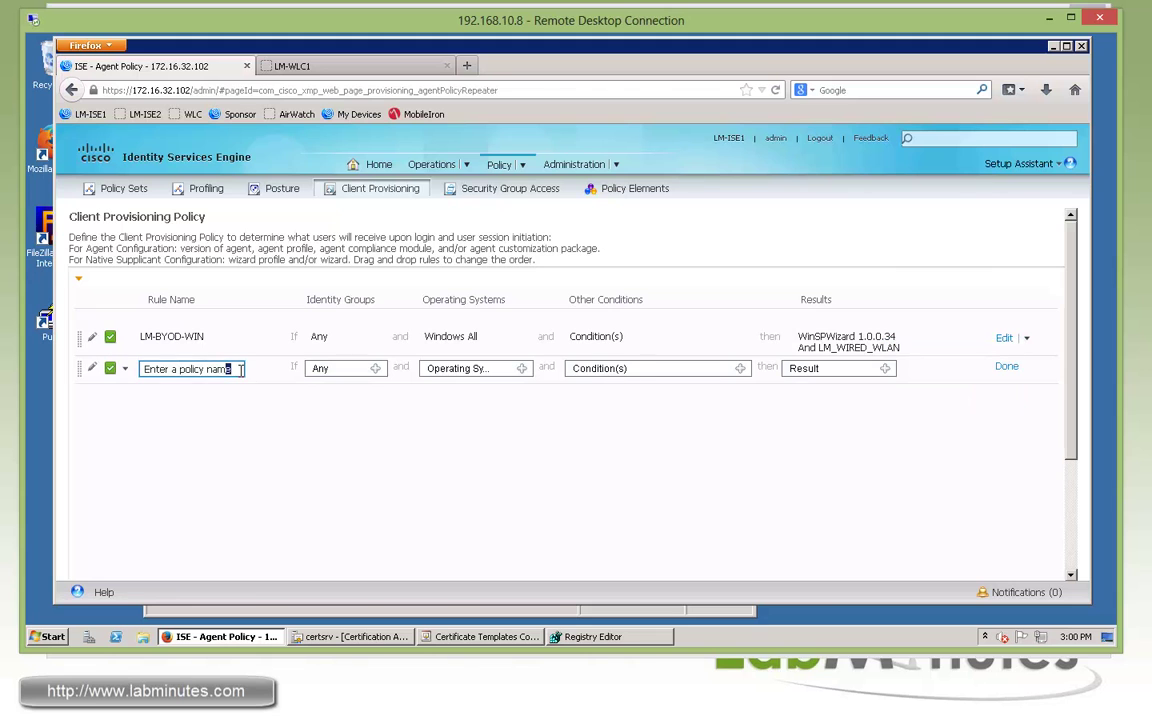
left_click_drag(234, 369, 141, 369)
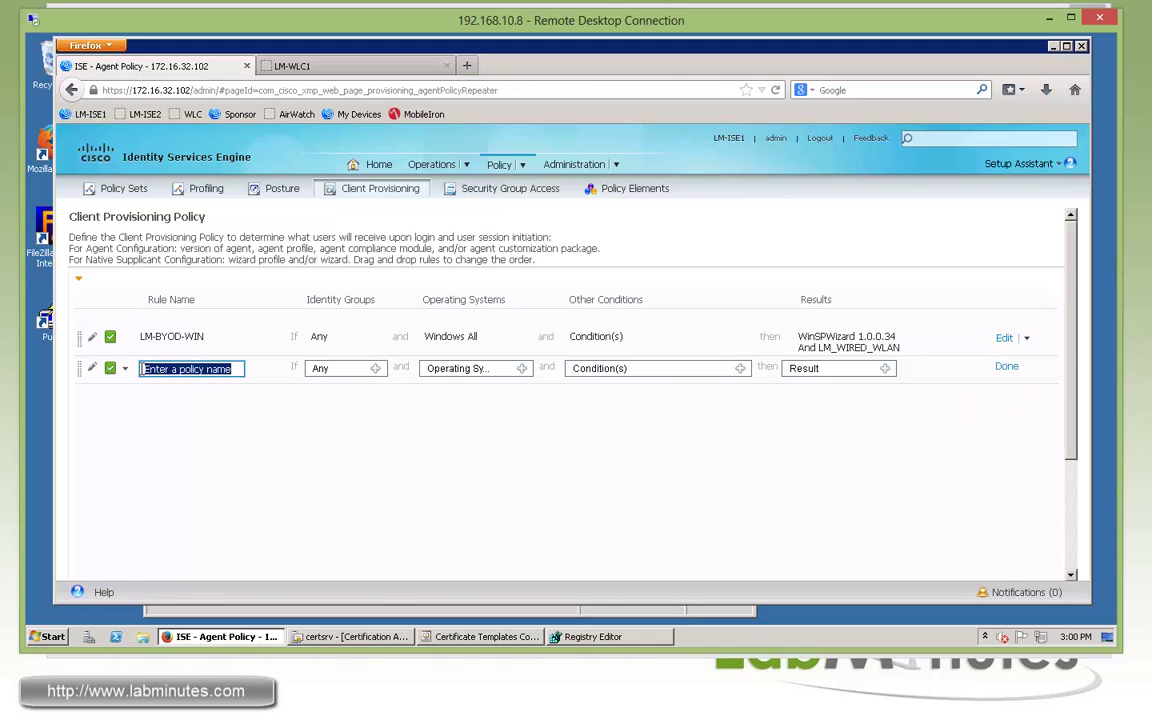
type("LM-BYOD-IOS")
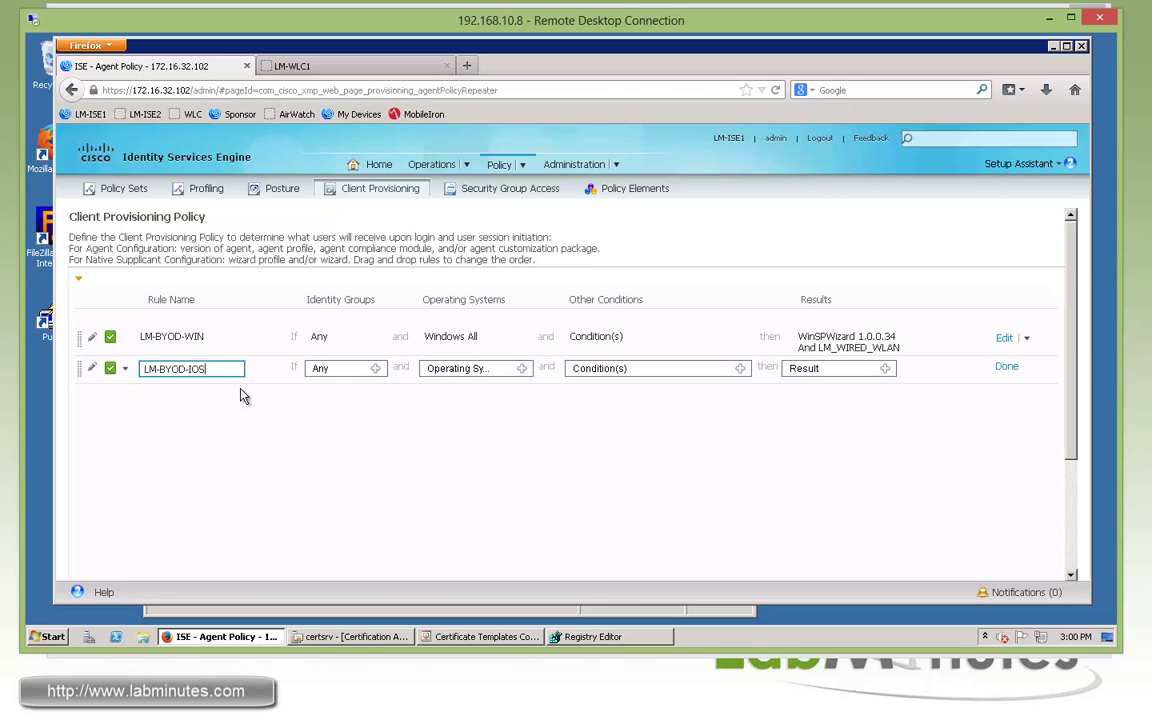
left_click(521, 368)
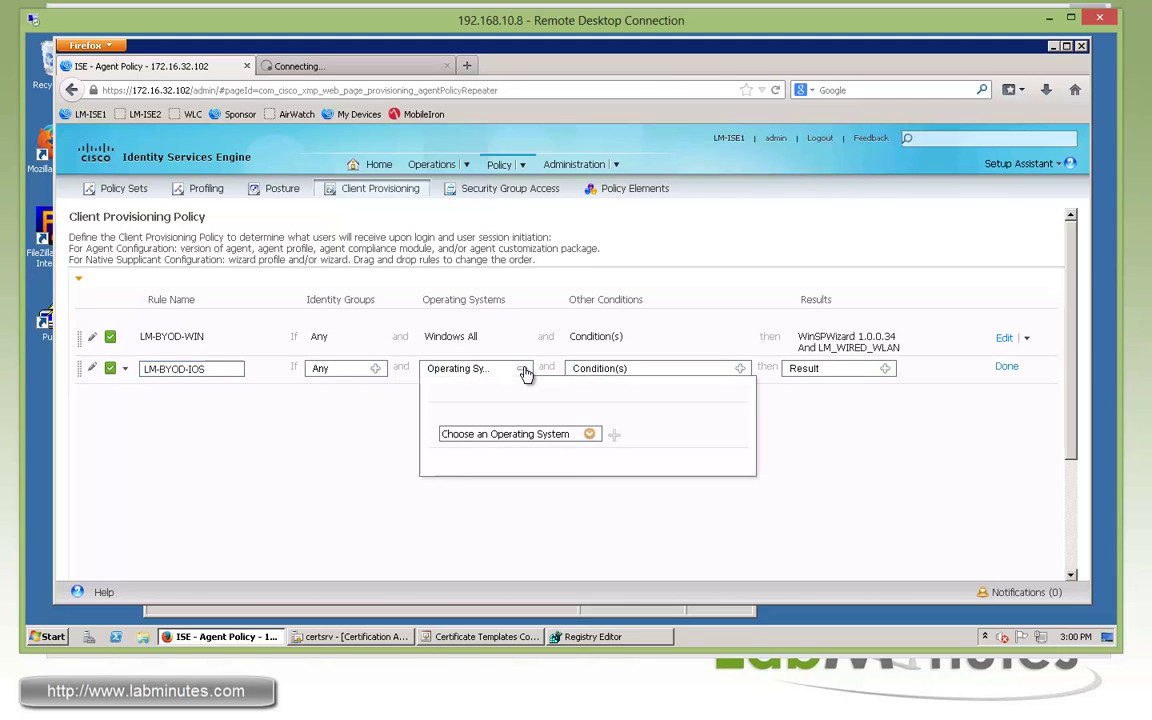
left_click(590, 437)
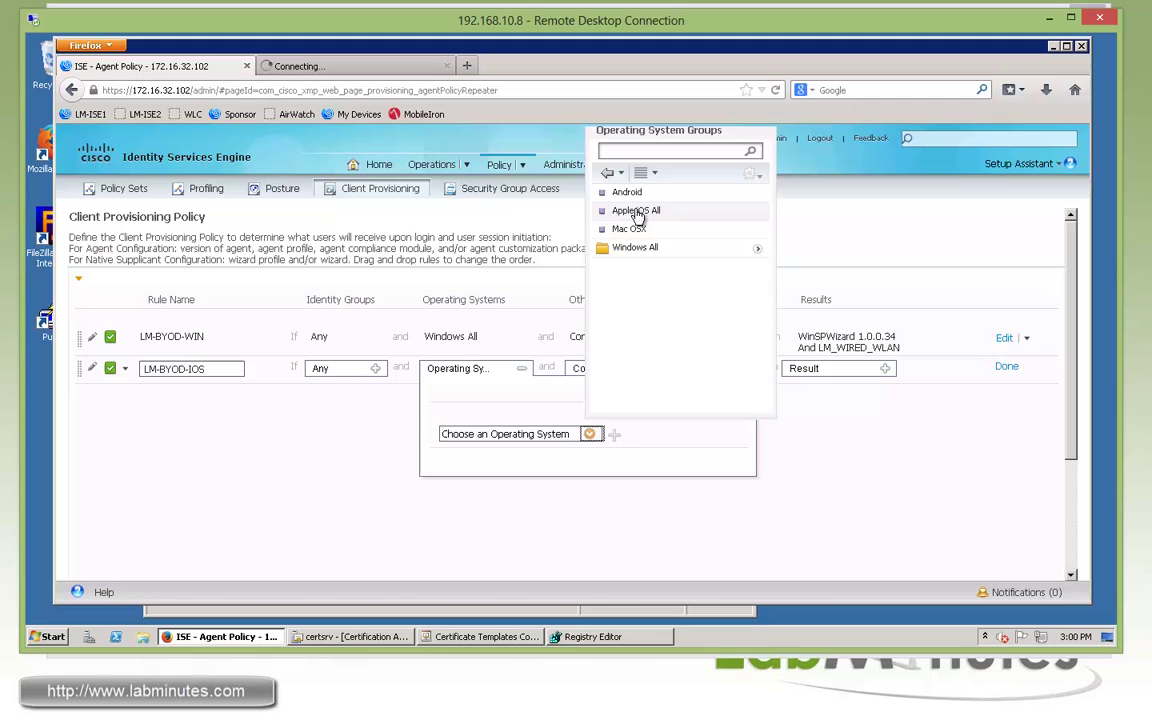
left_click(637, 213)
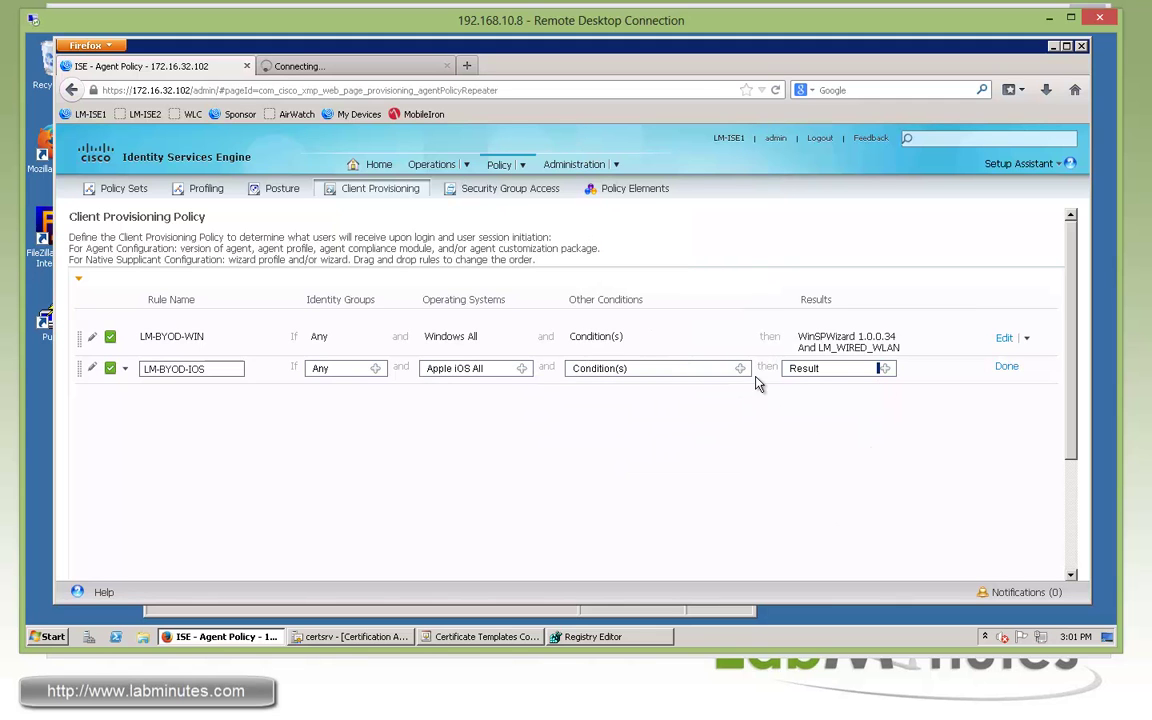
Give the LM-BYOD-IOS rule the LM_WIRED_WLAN wizard profile and finish editing it
left_click(885, 368)
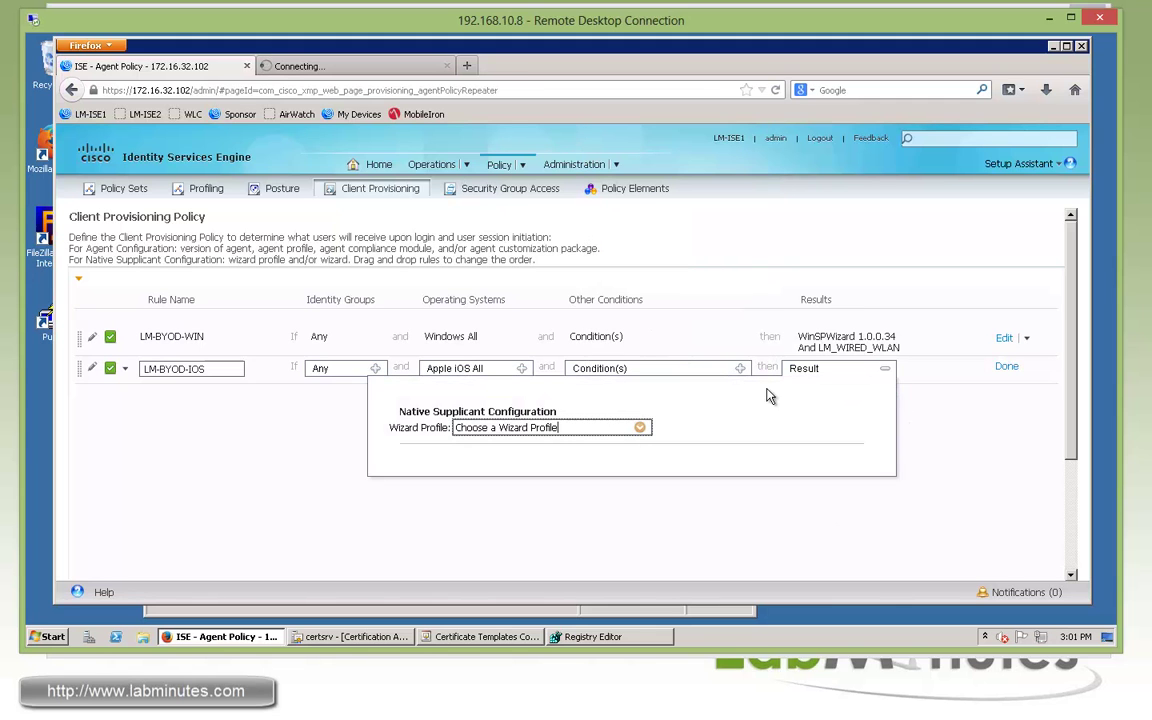
left_click(948, 407)
left_click(1004, 341)
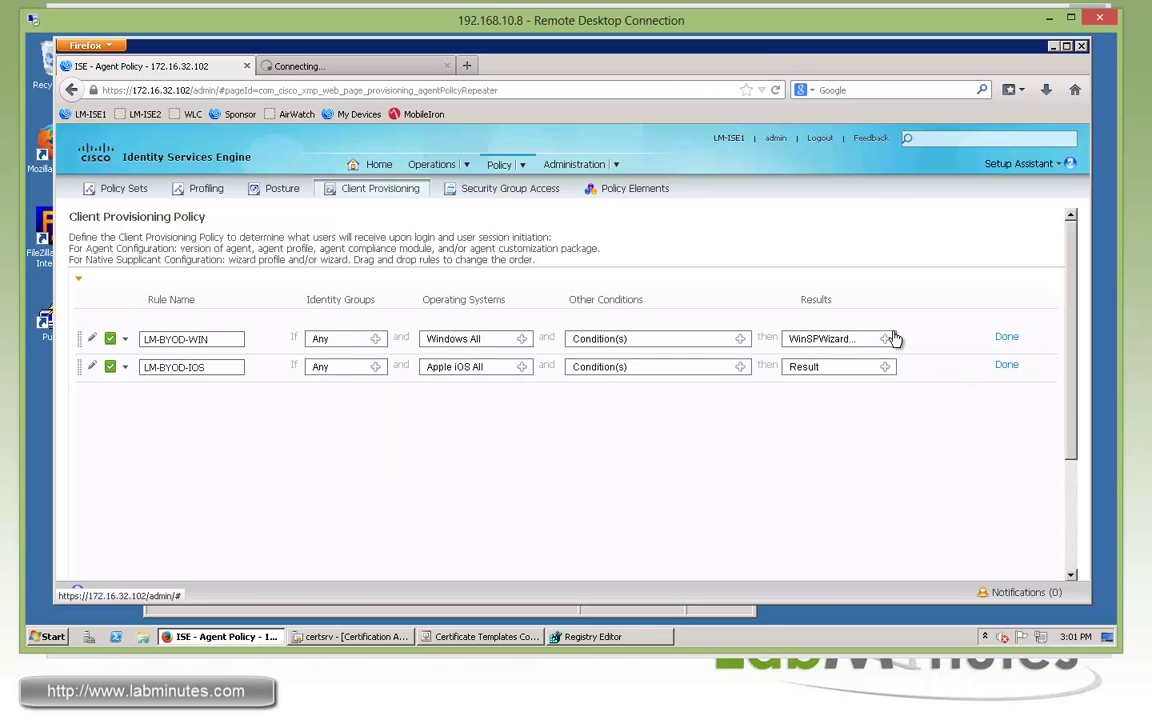
left_click(885, 339)
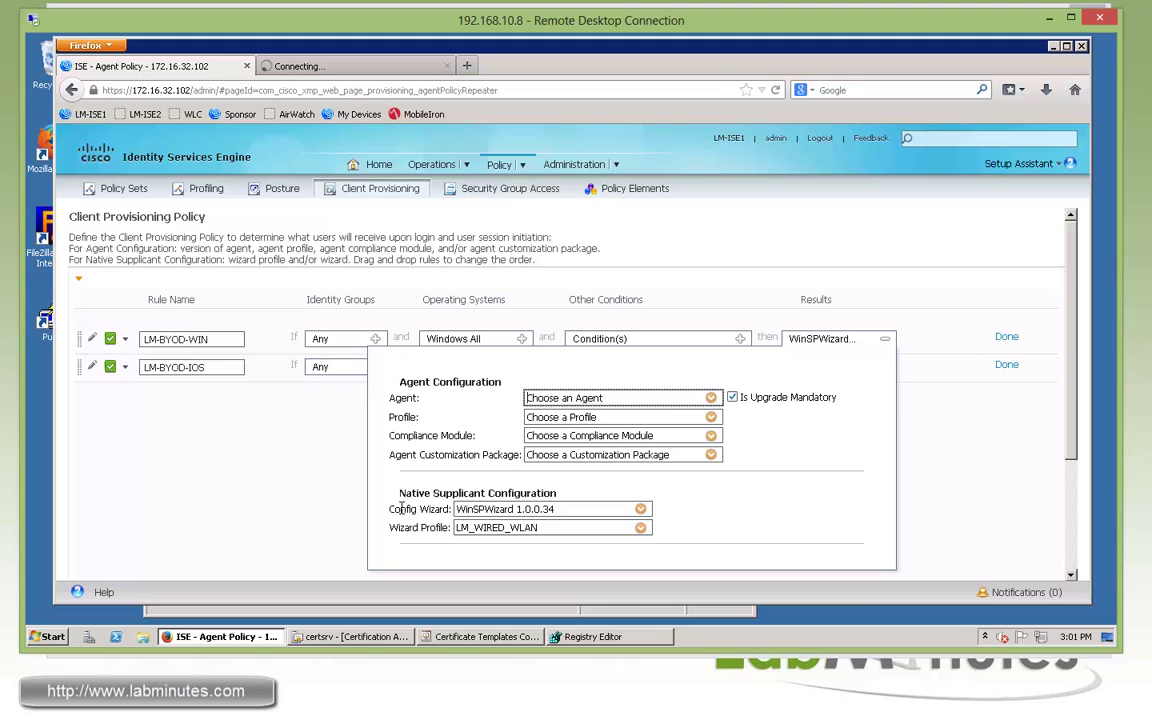
left_click(905, 410)
left_click(885, 367)
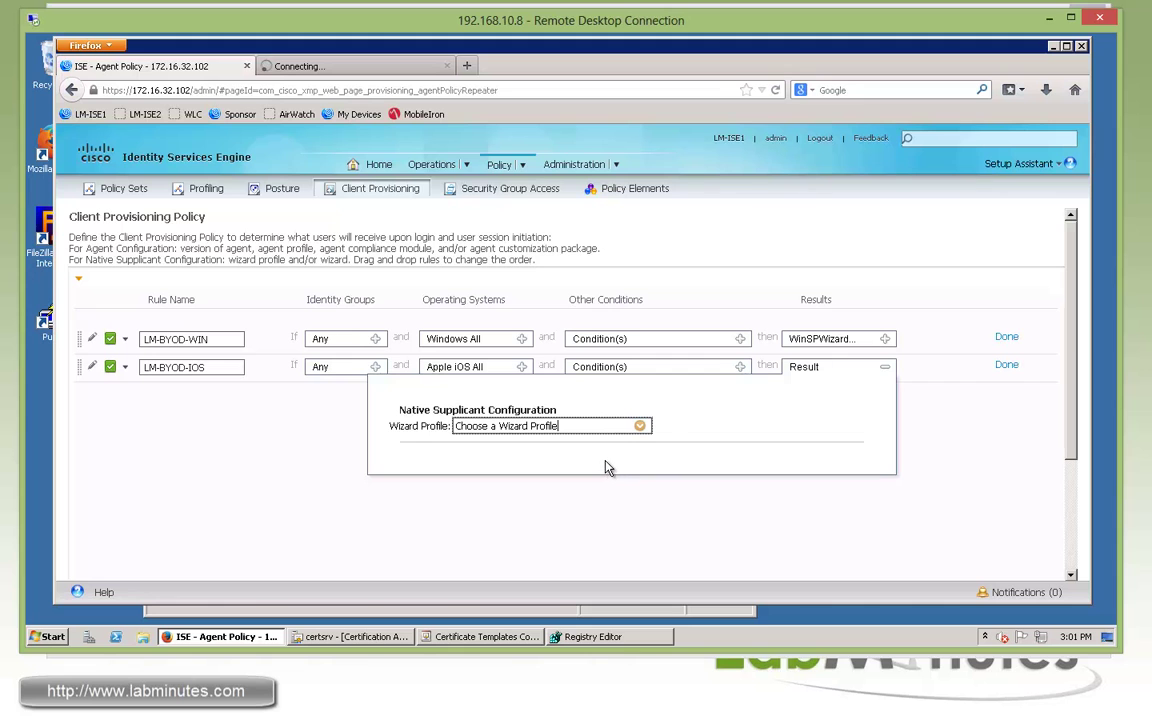
left_click(640, 426)
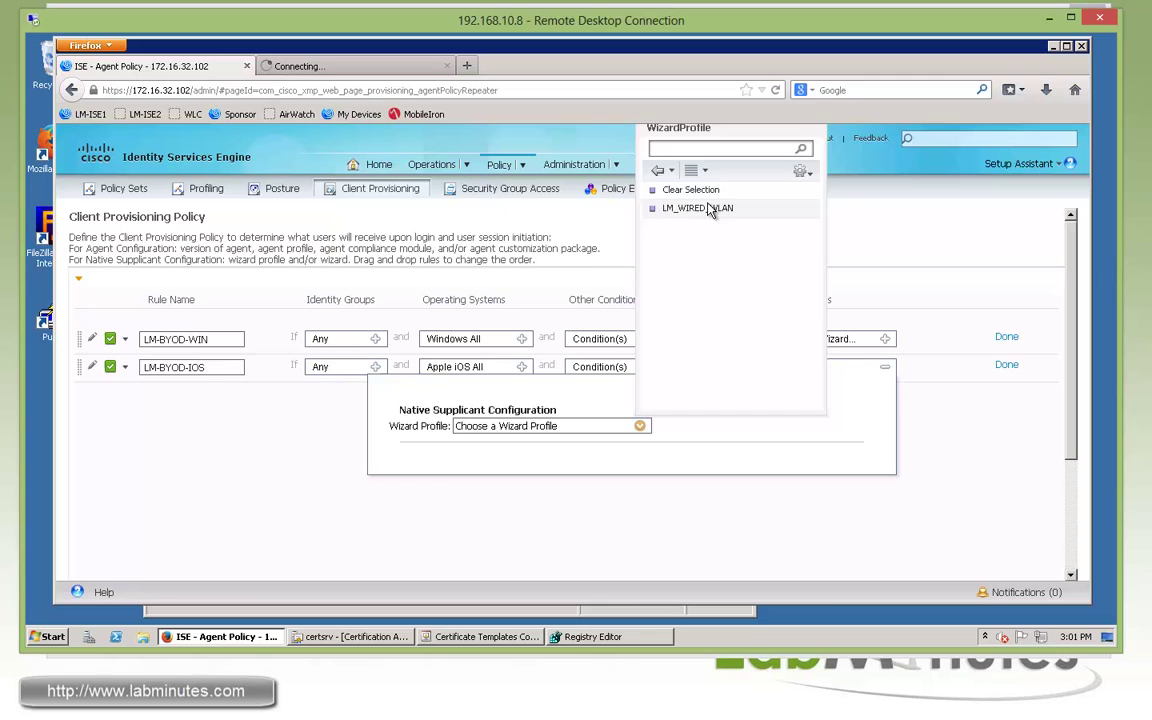
left_click(697, 208)
left_click(1006, 365)
Insert a rule below LM-BYOD-IOS named LM-BYOD-ANDROID, with operating system Android
left_click(1026, 368)
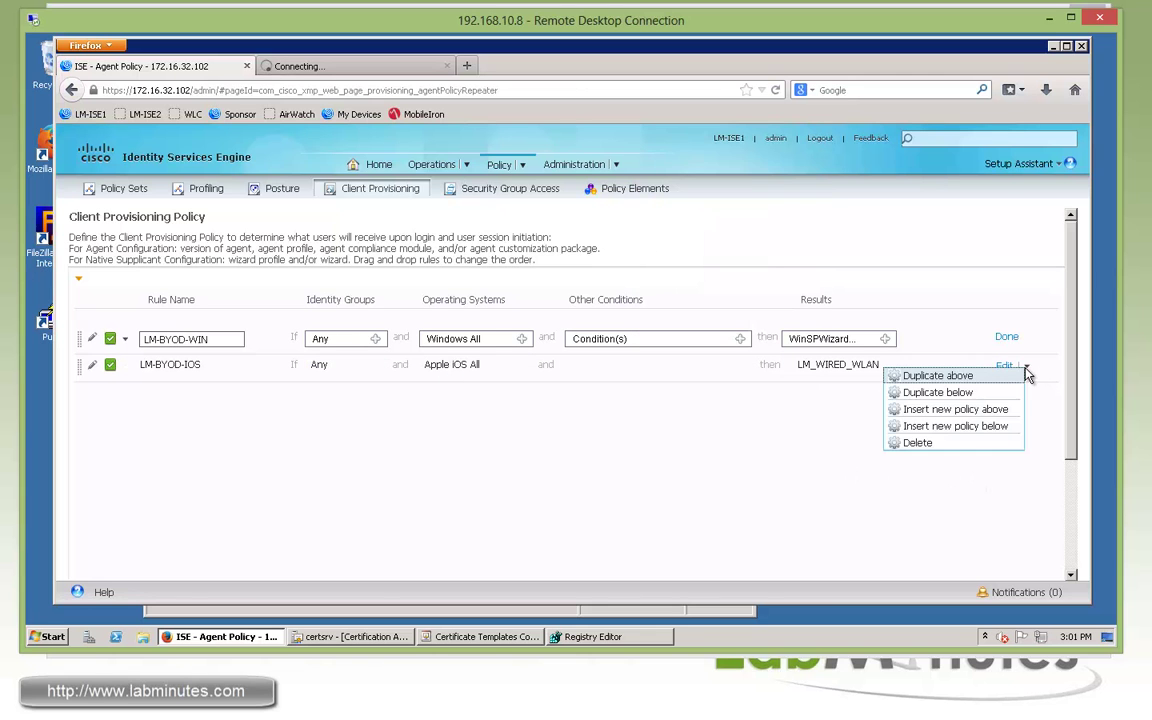
left_click(955, 427)
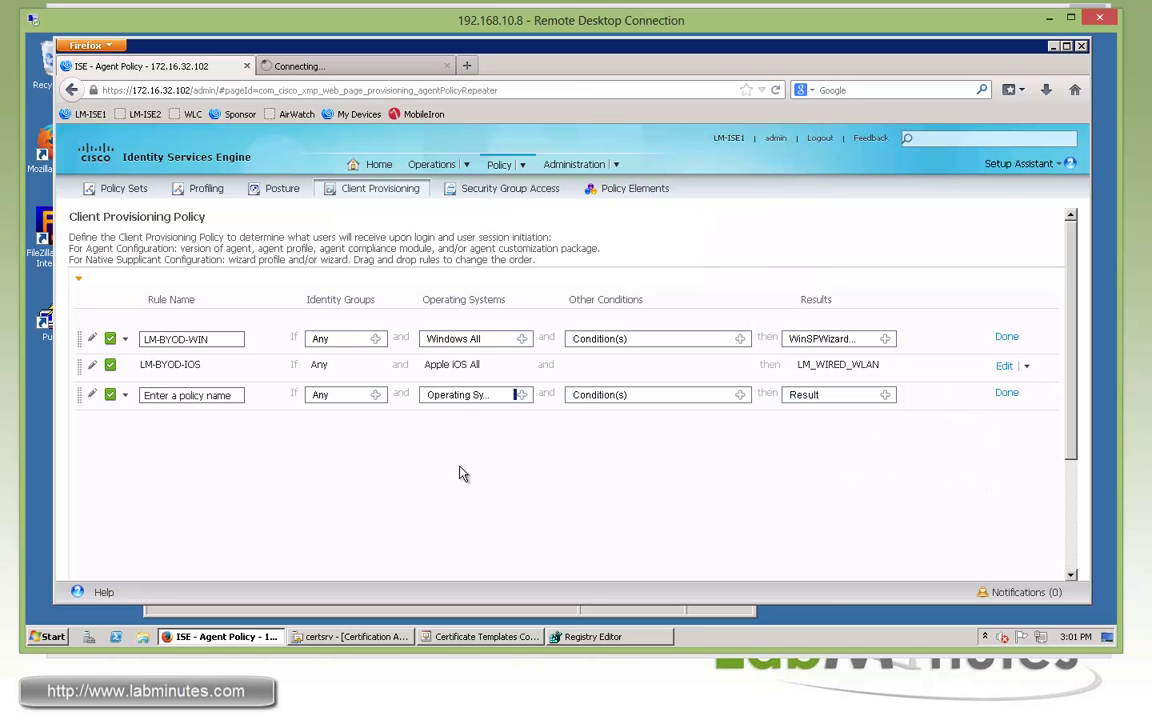
type("LM")
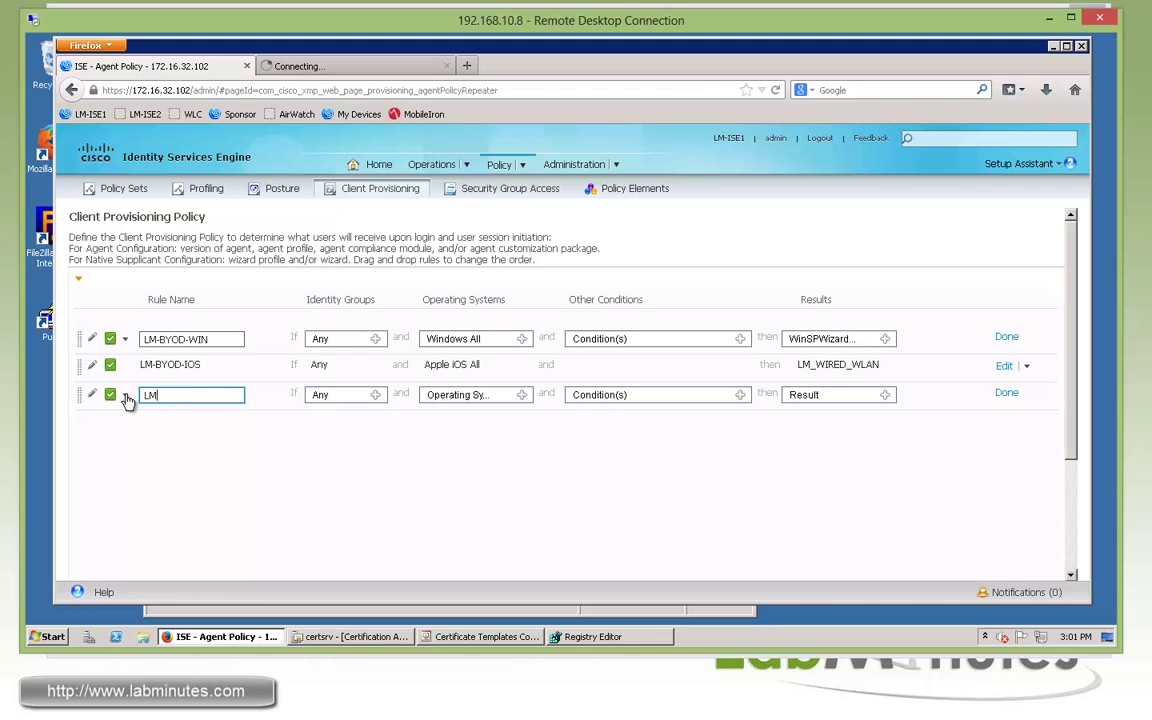
type("-BYOD-ANDROID")
left_click(522, 395)
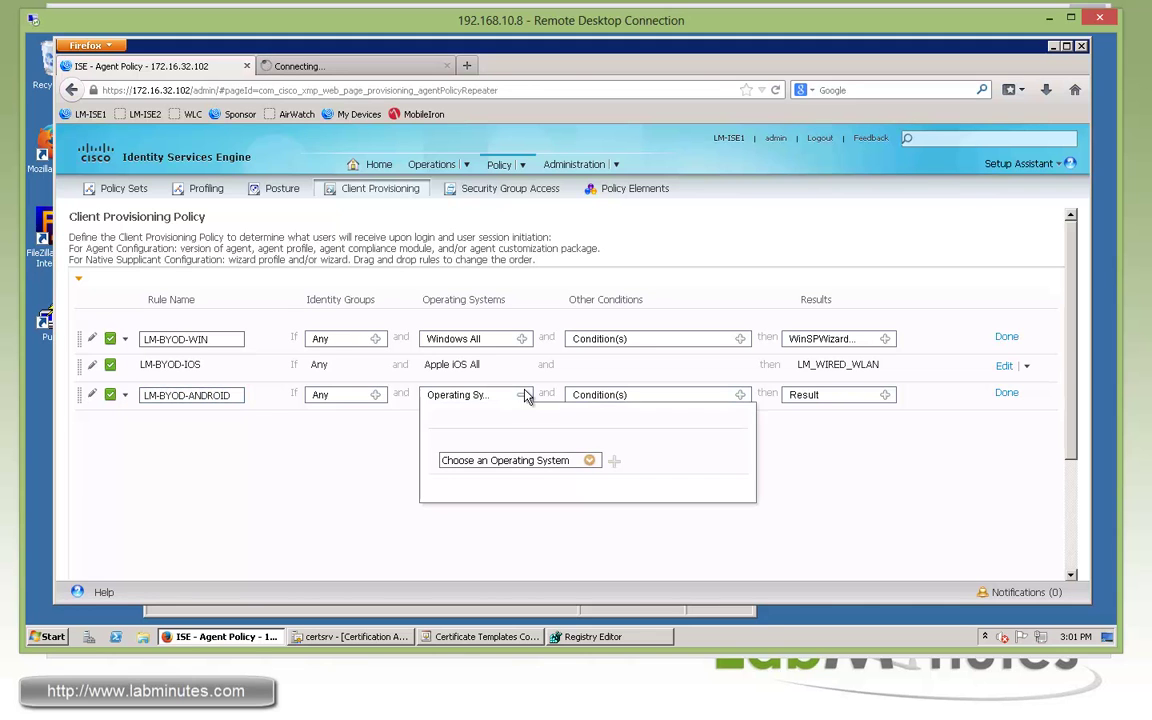
left_click(589, 460)
left_click(609, 224)
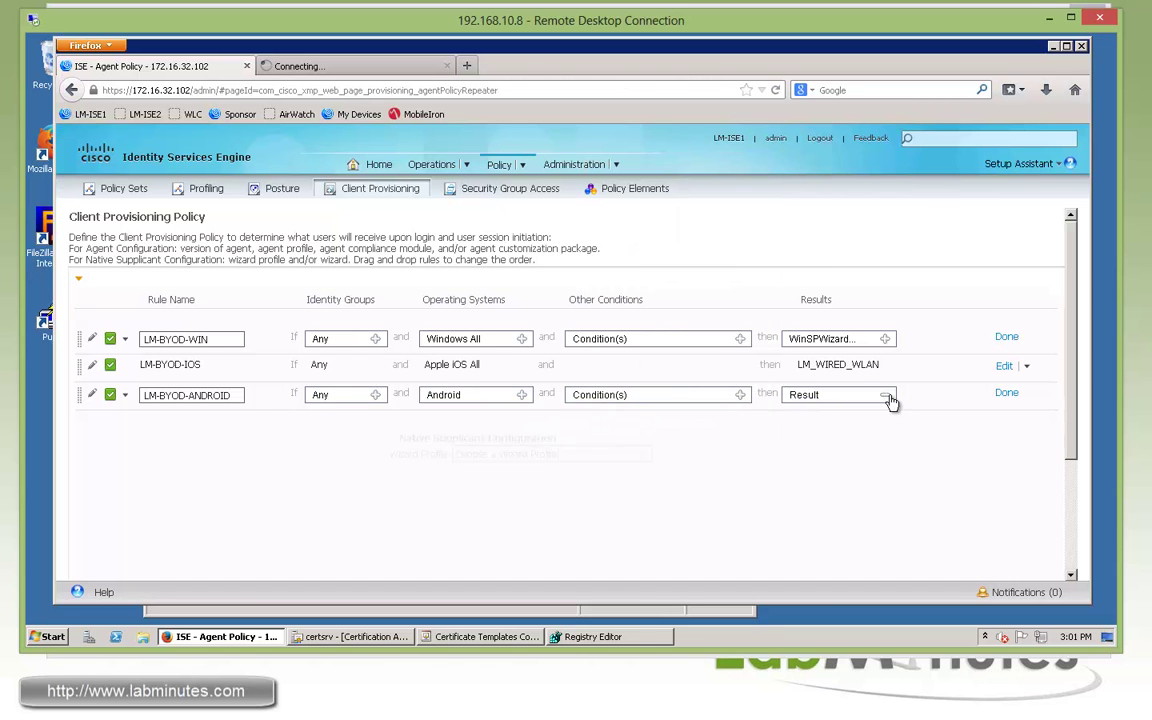
Assign the LM_WIRED_WLAN wizard profile to LM-BYOD-ANDROID and finish editing the Android and Windows rules
left_click(886, 395)
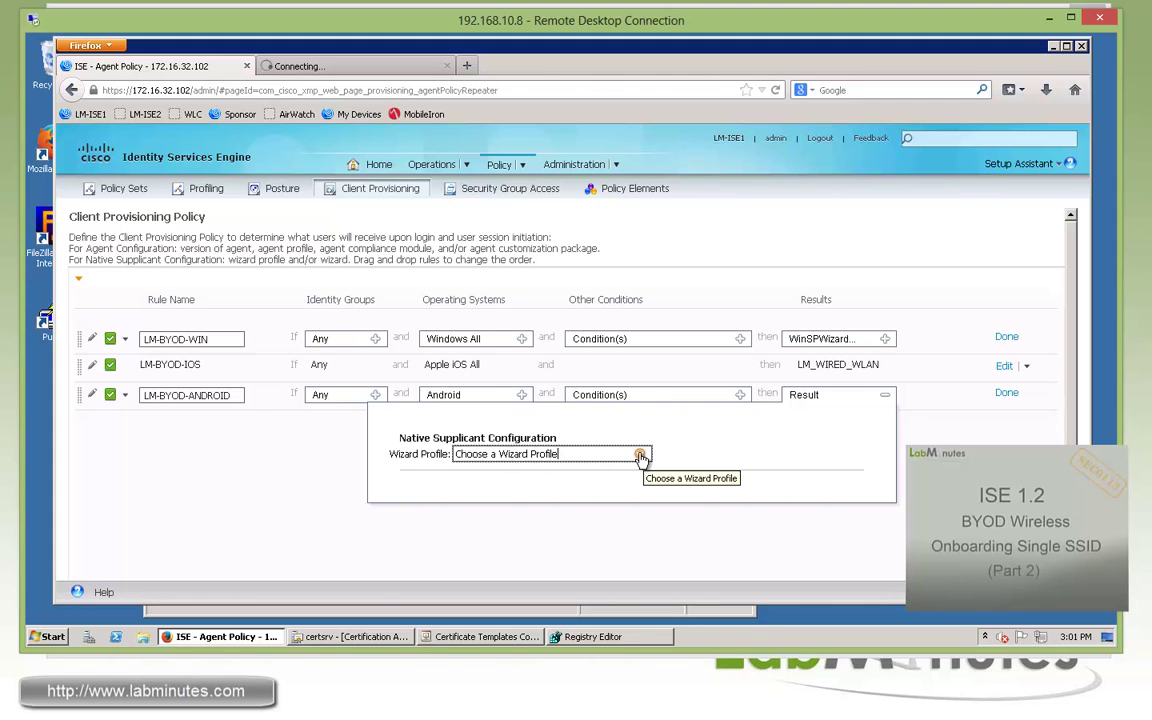
left_click(640, 456)
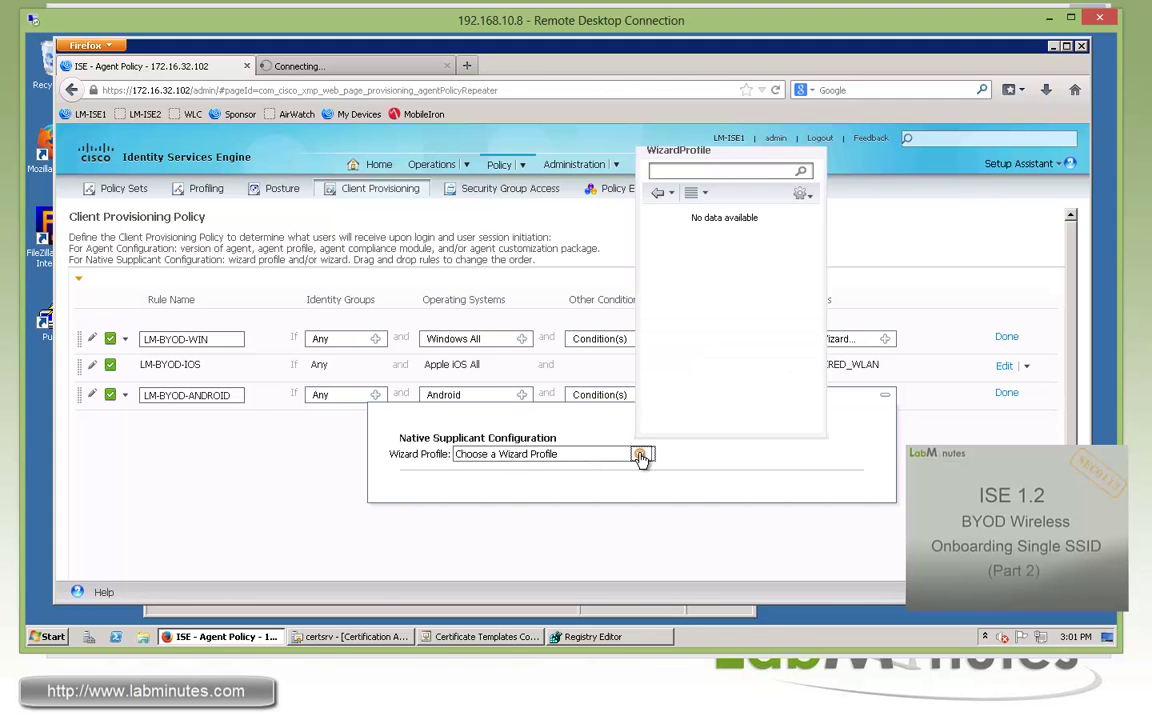
left_click(650, 208)
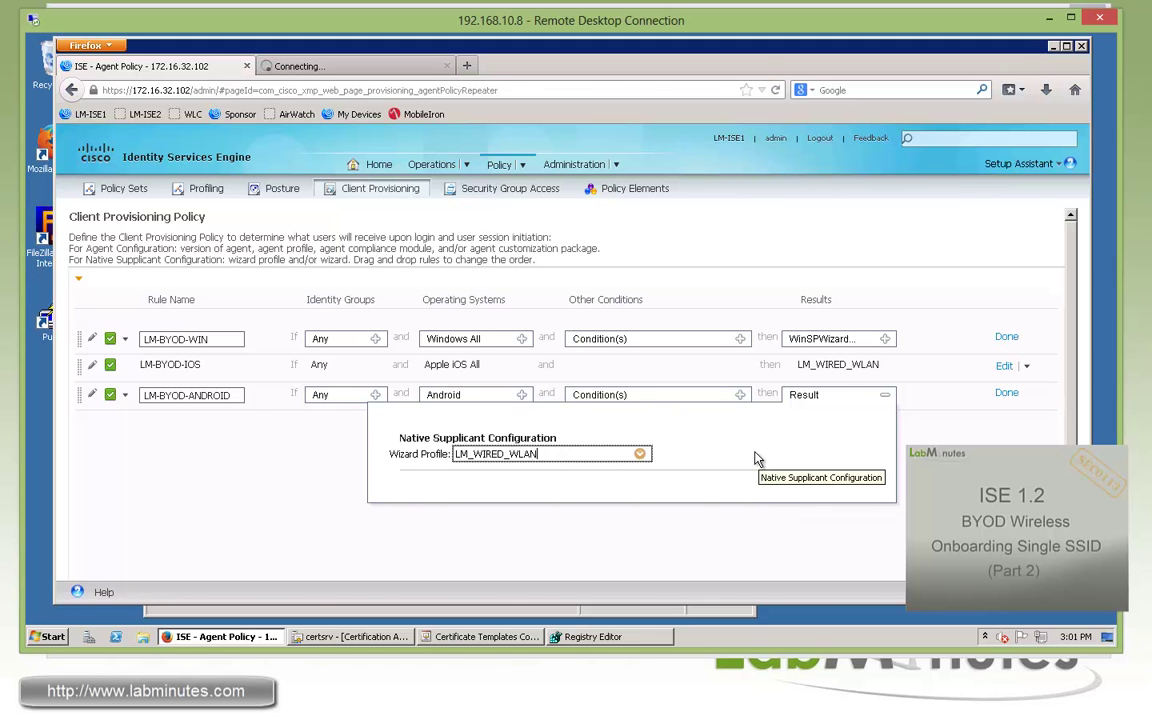
left_click(1007, 394)
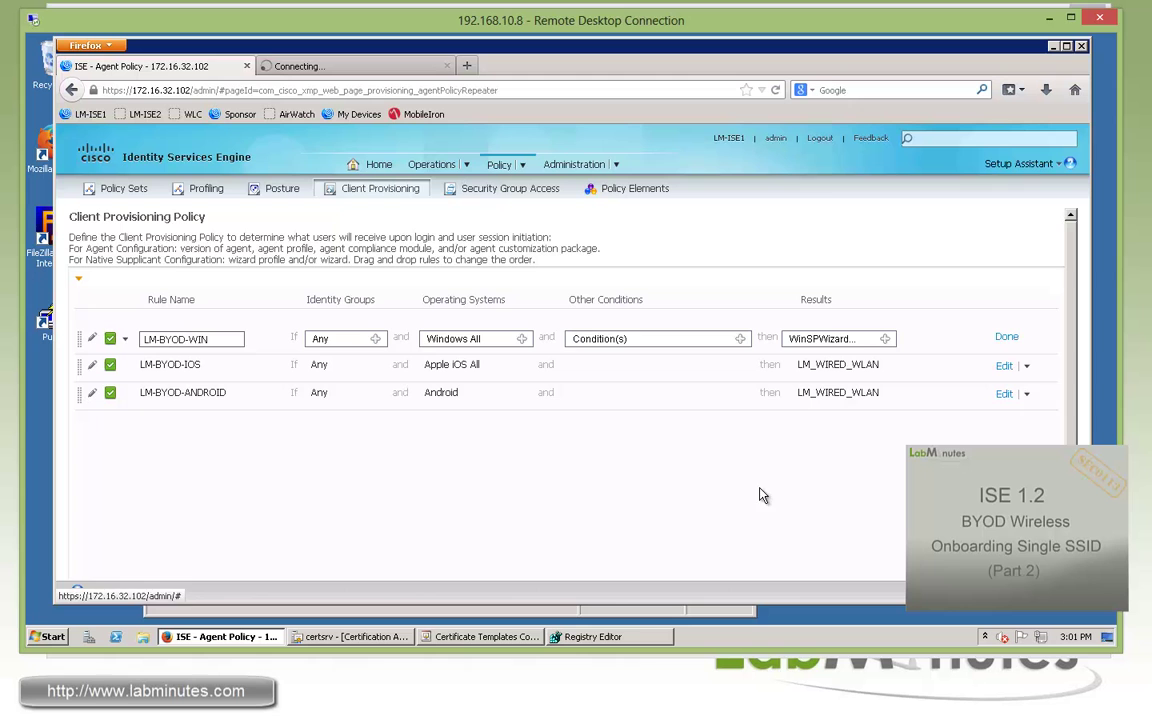
left_click(1006, 337)
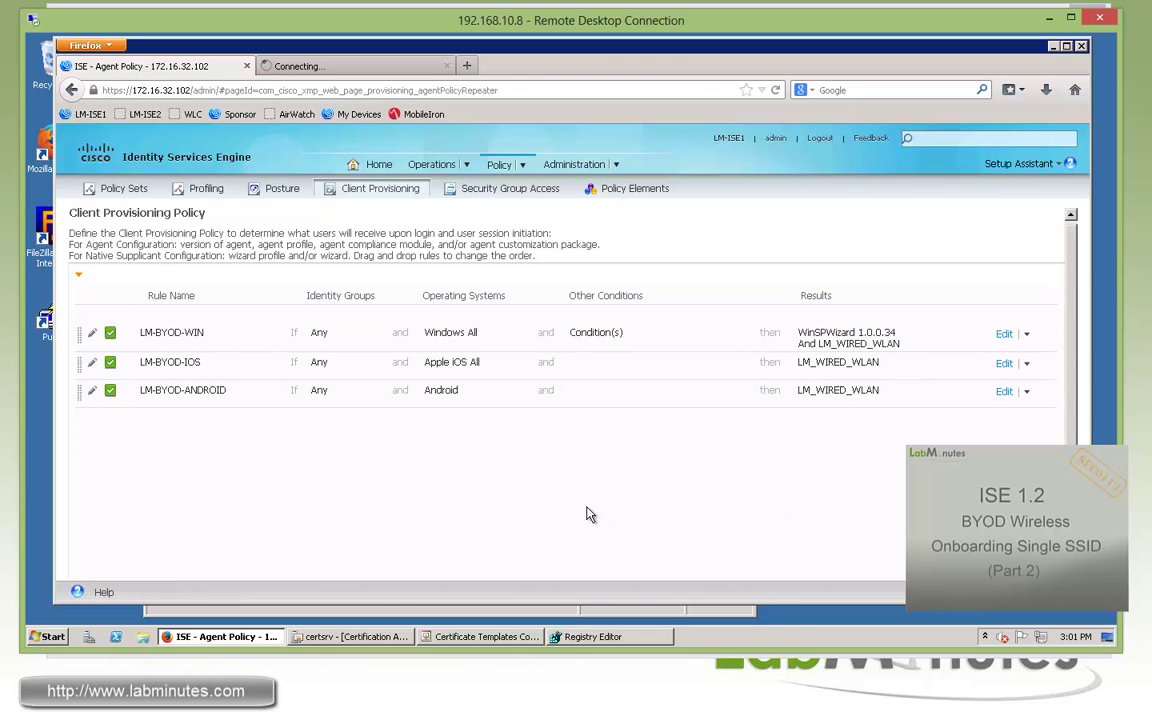